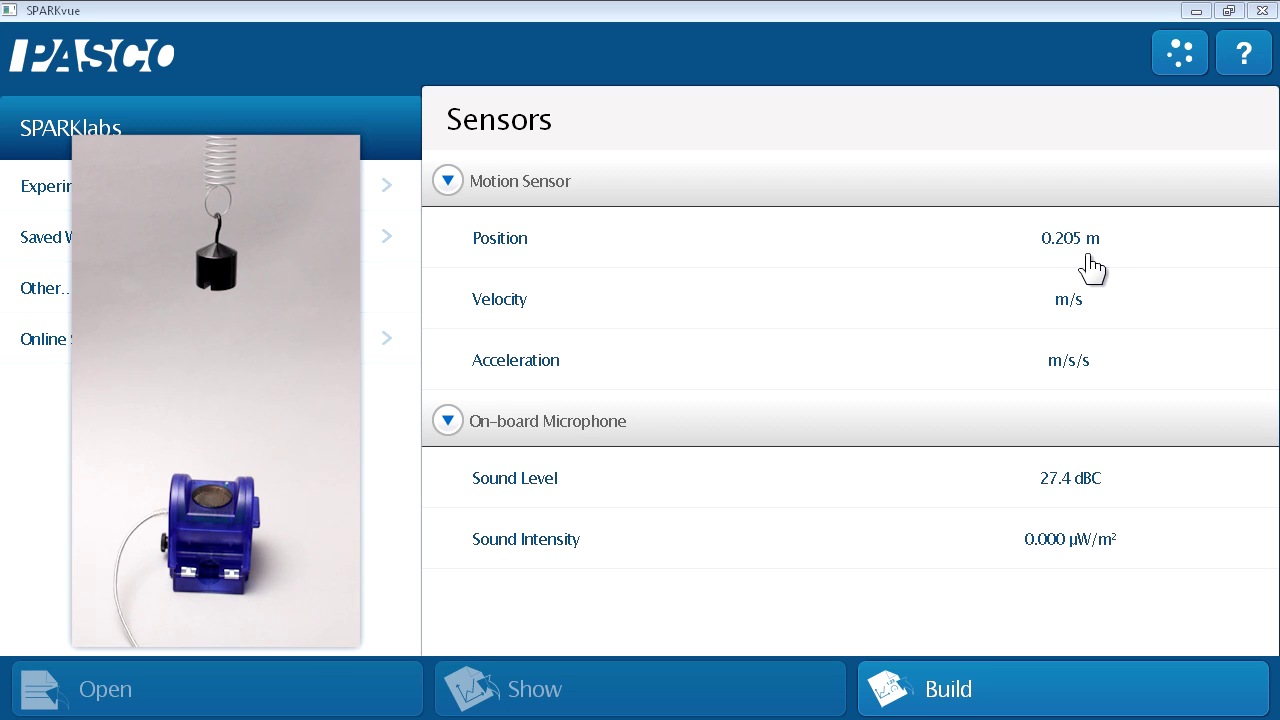
- Start a new blank experiment page with Build, with the motion sensor connected
left_click(1068, 689)
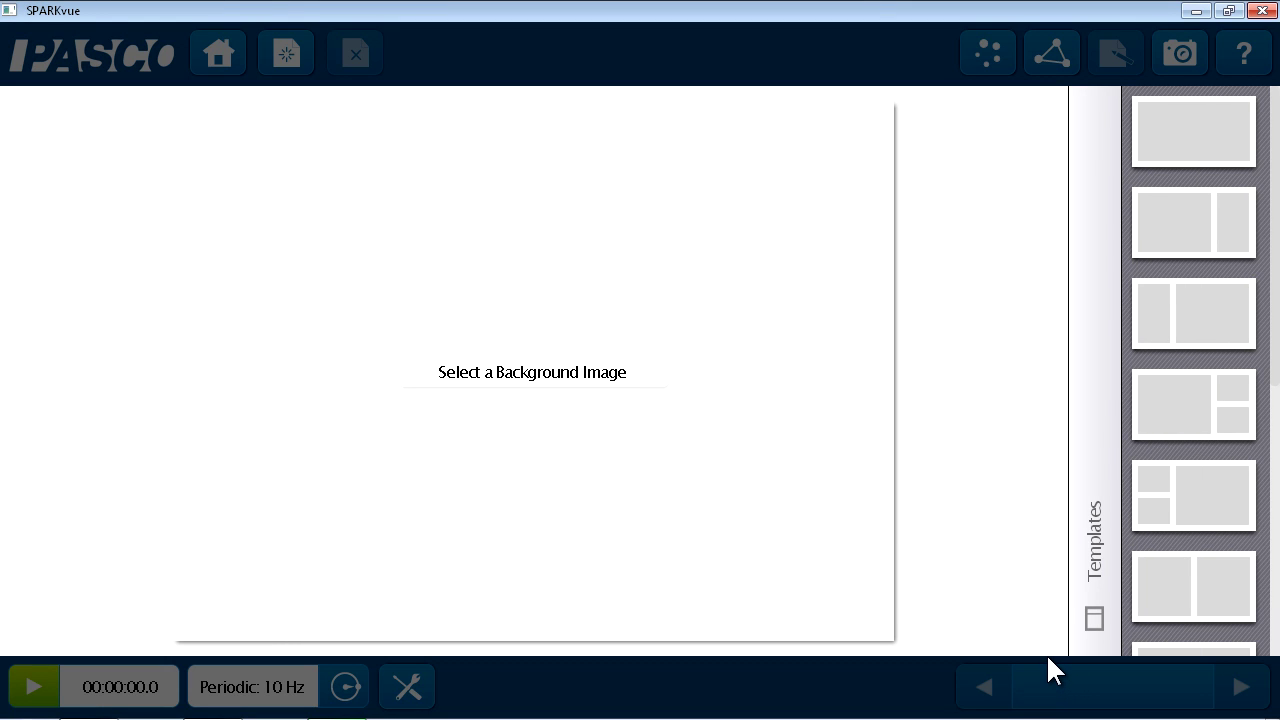
- Apply the page template with one large left panel and two small stacked right panels
scroll(1180, 460, "down", 1)
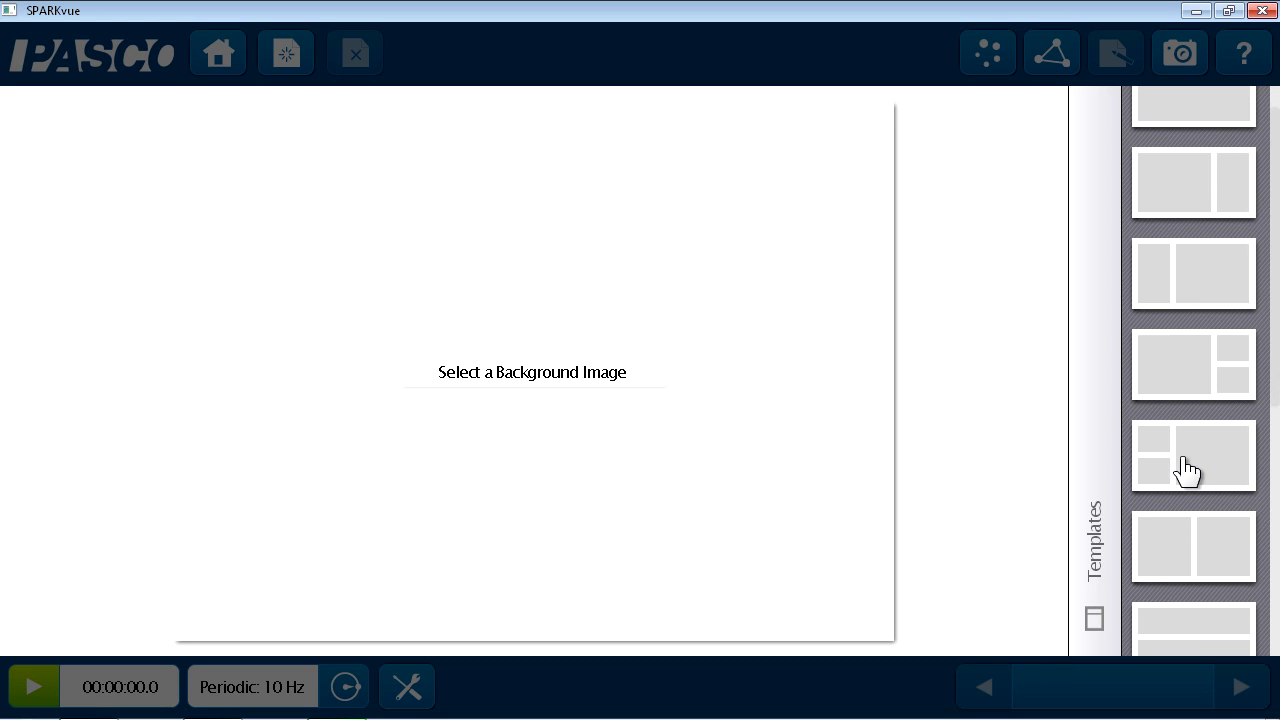
scroll(1182, 470, "up", 1)
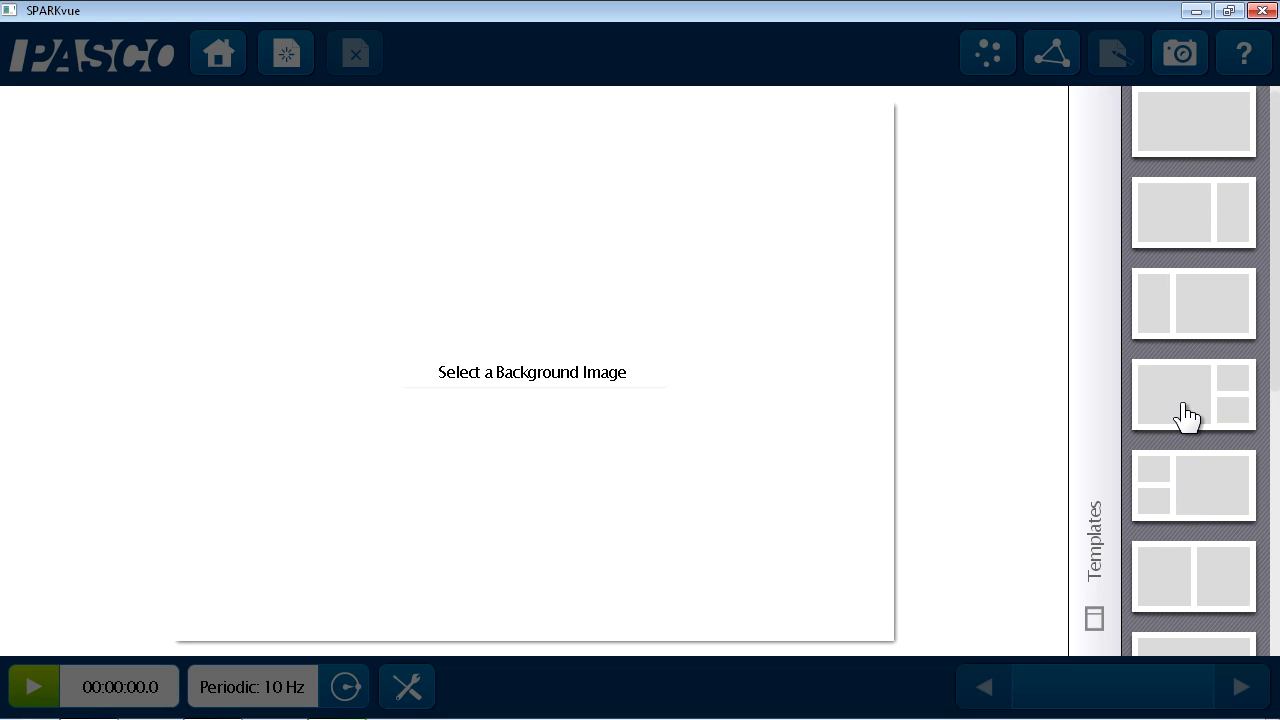
left_click(1238, 425)
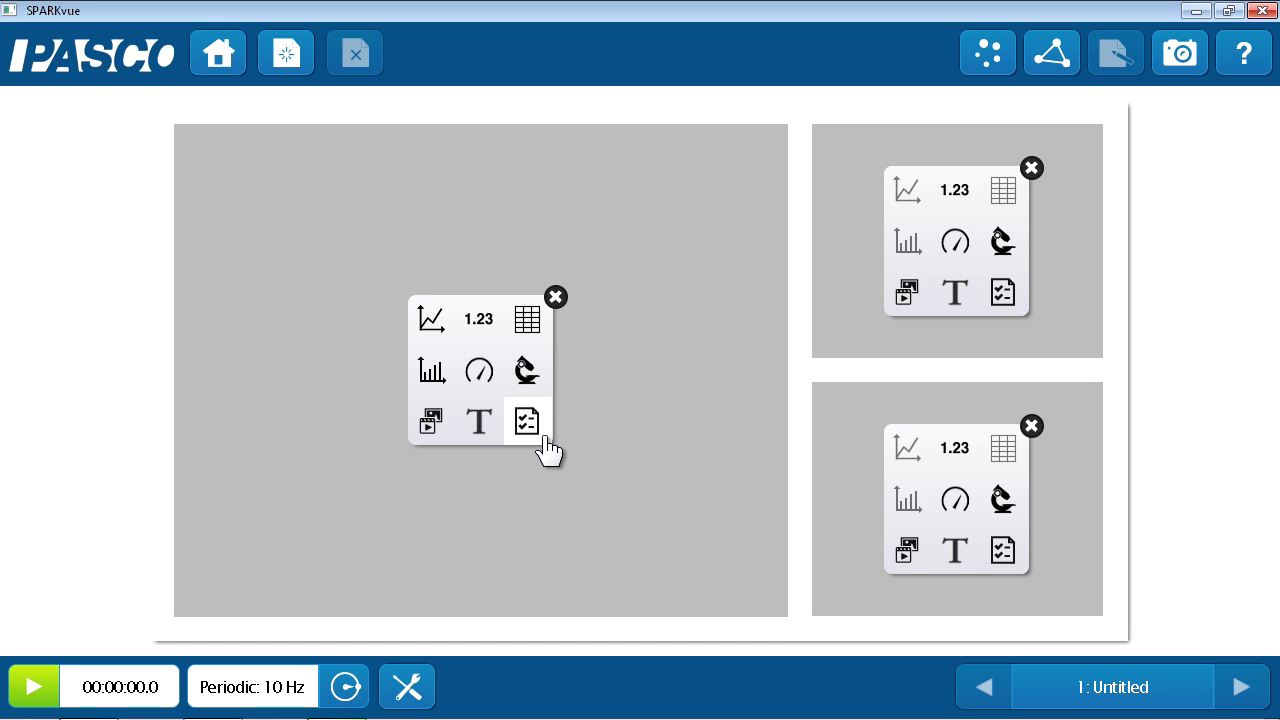
left_click(433, 322)
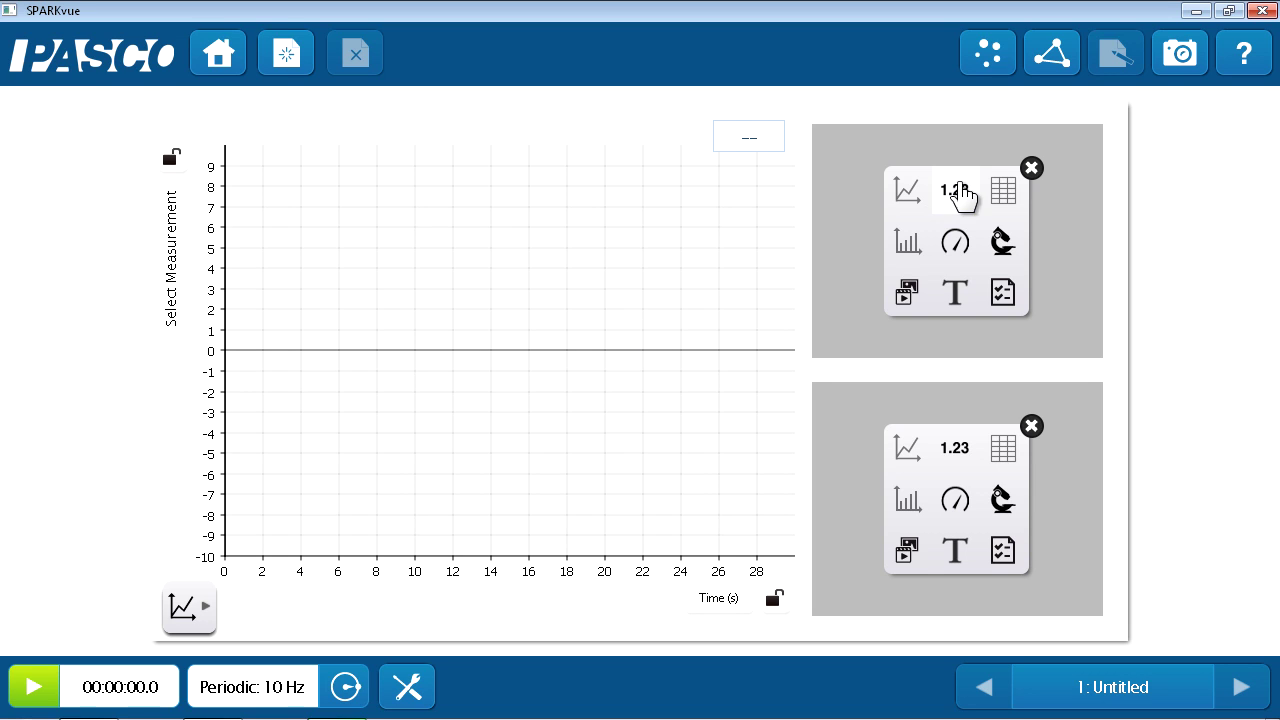
- Add a digits display and a meter, and plot Position (m) versus Time on the graph
left_click(958, 192)
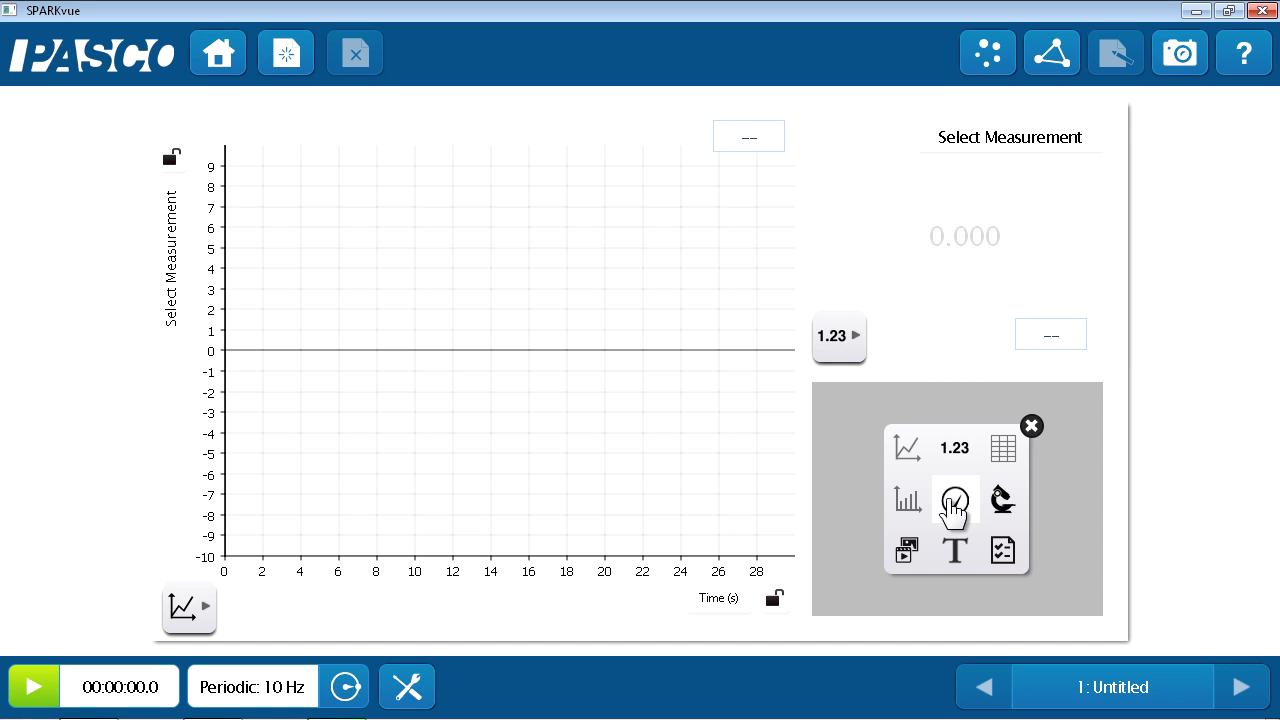
left_click(955, 499)
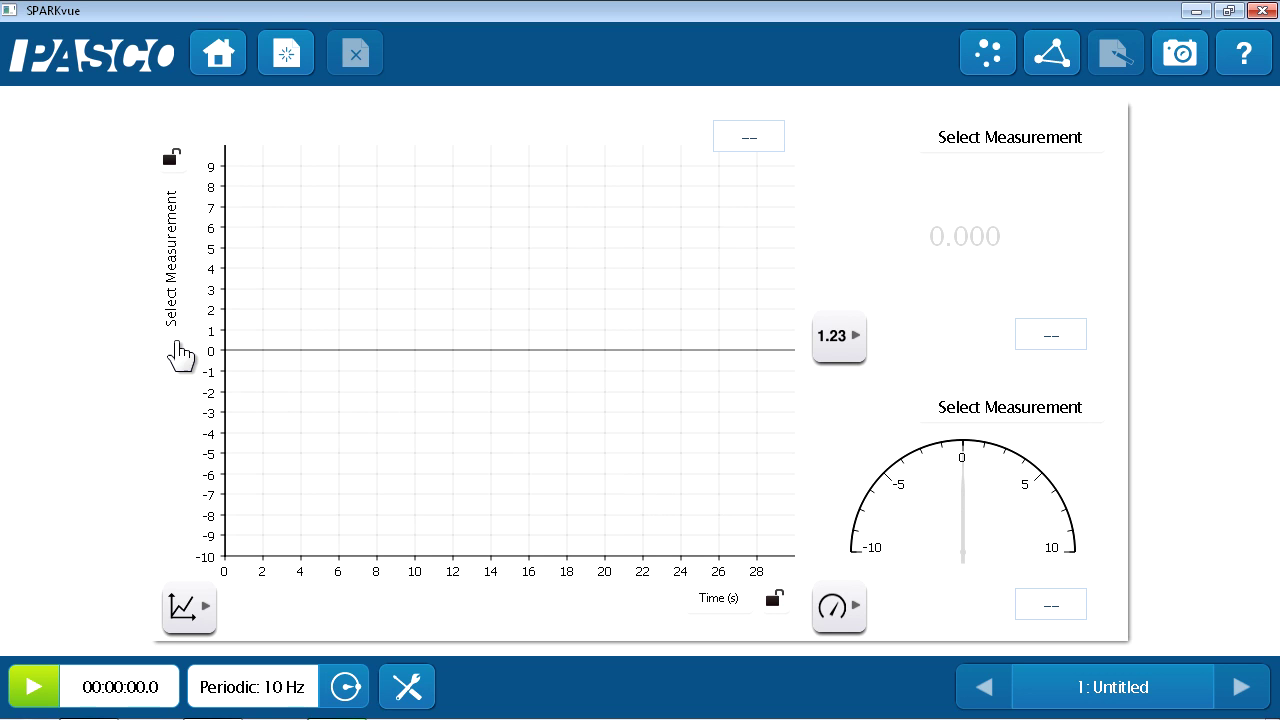
left_click(178, 337)
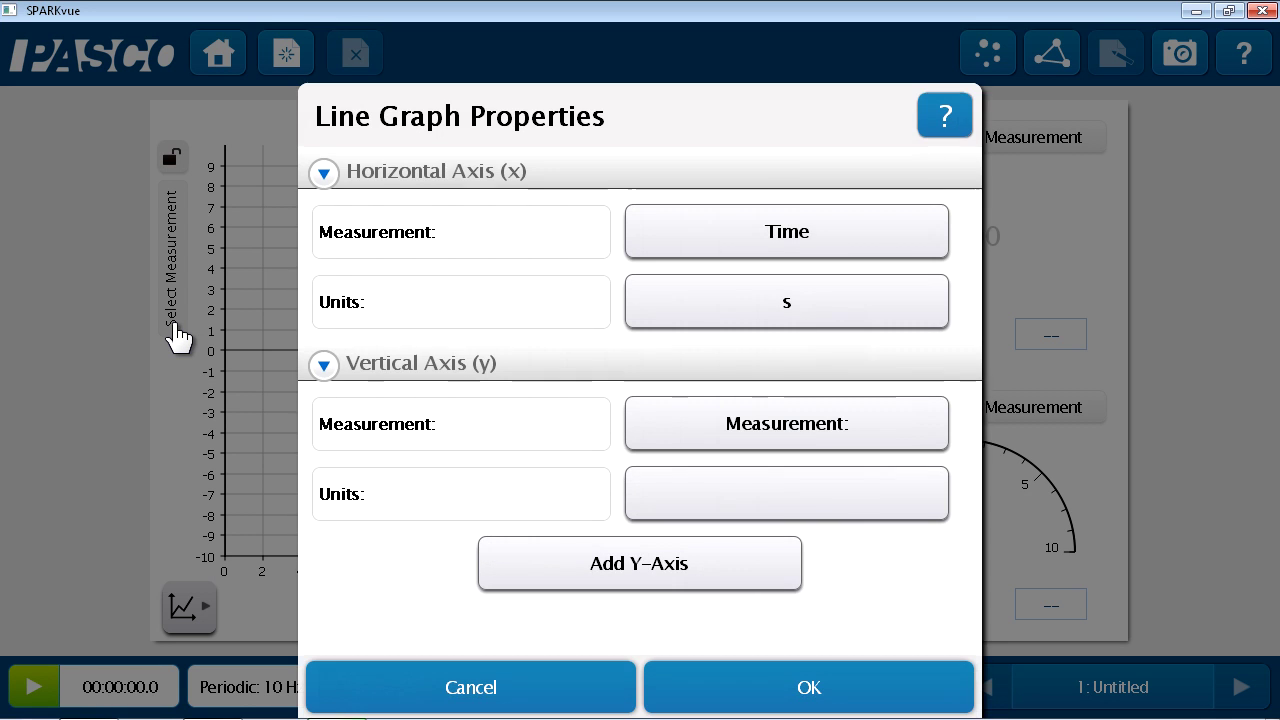
left_click(737, 440)
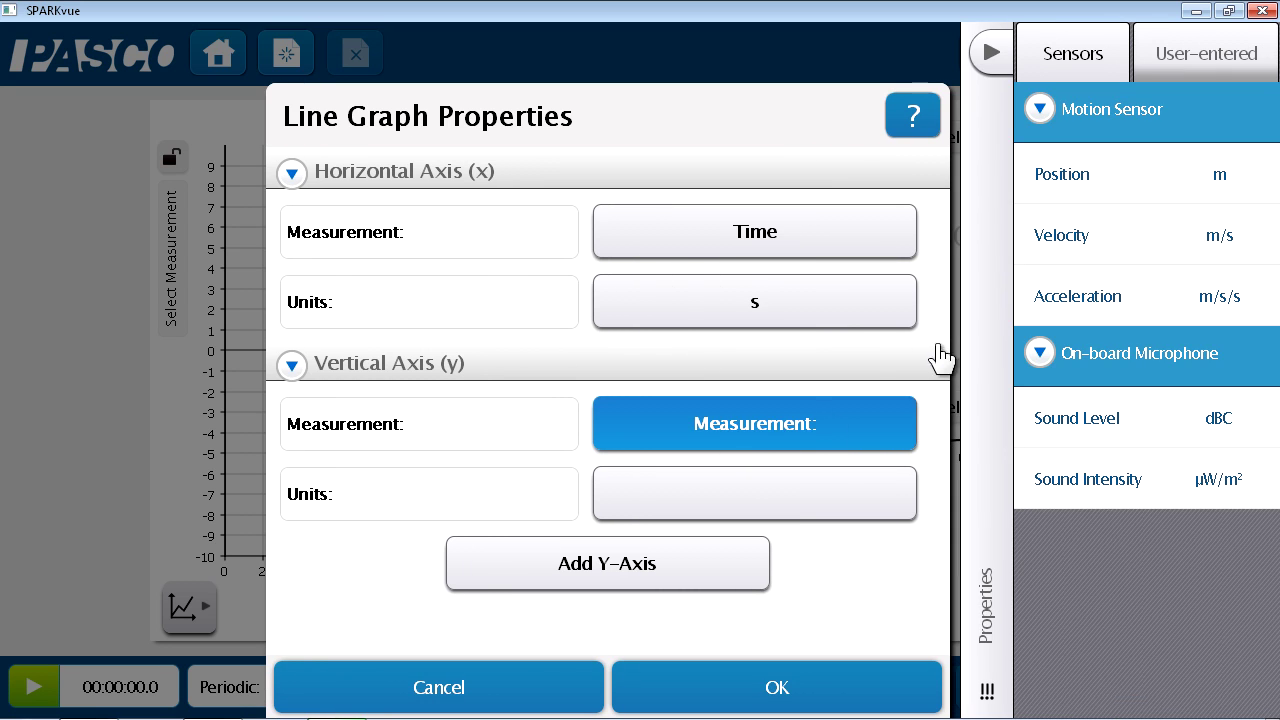
left_click(1012, 332)
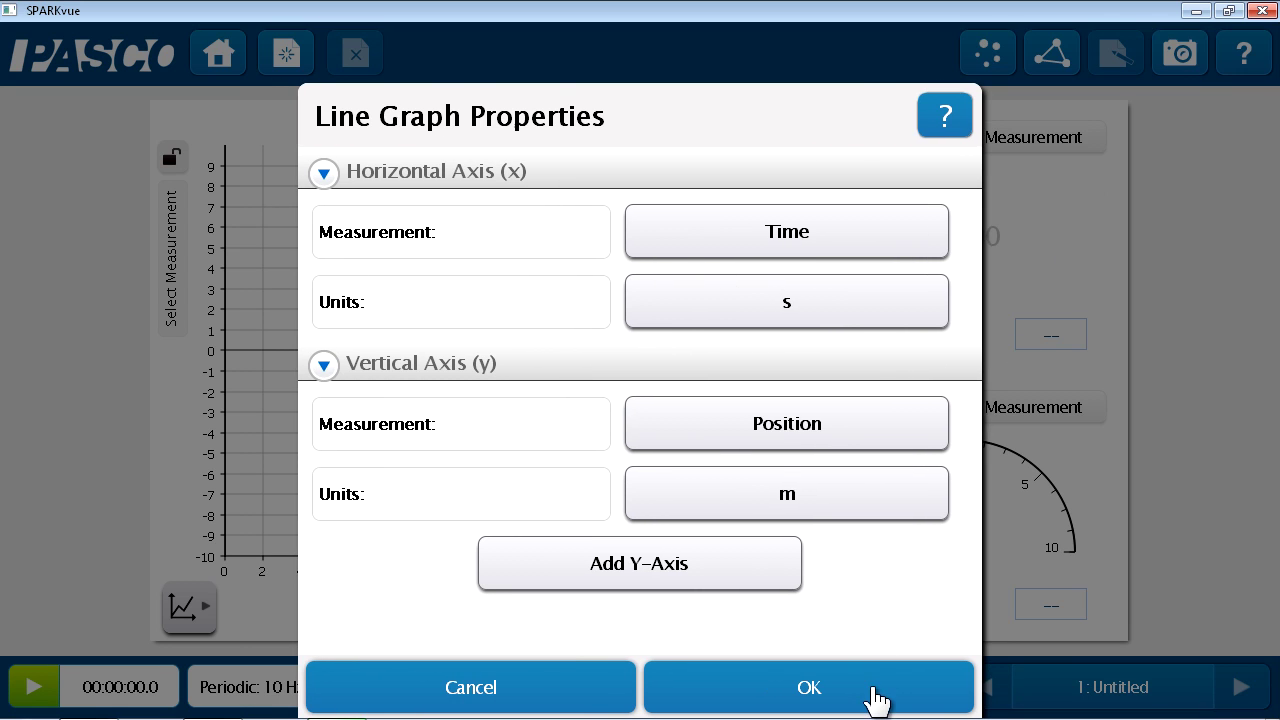
left_click(873, 688)
- Set both the digits display and the meter to show Position (m)
left_click(1028, 148)
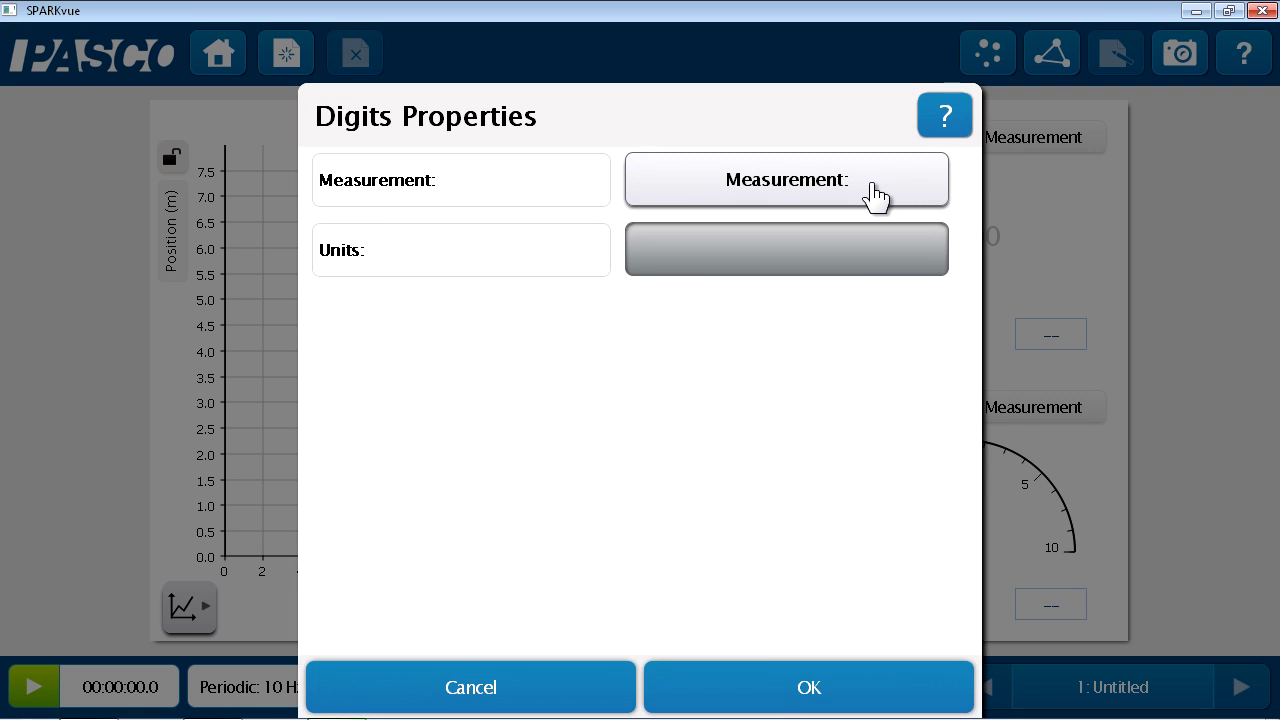
left_click(871, 192)
left_click(1085, 178)
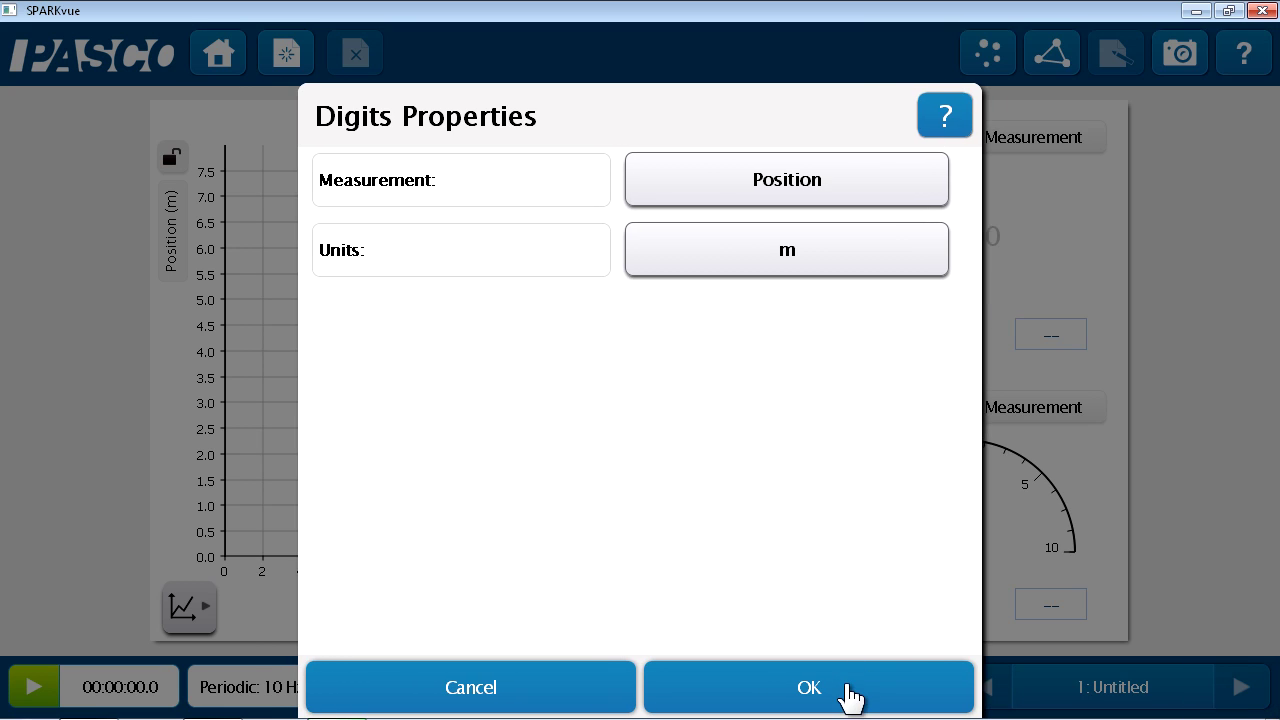
left_click(849, 688)
left_click(978, 410)
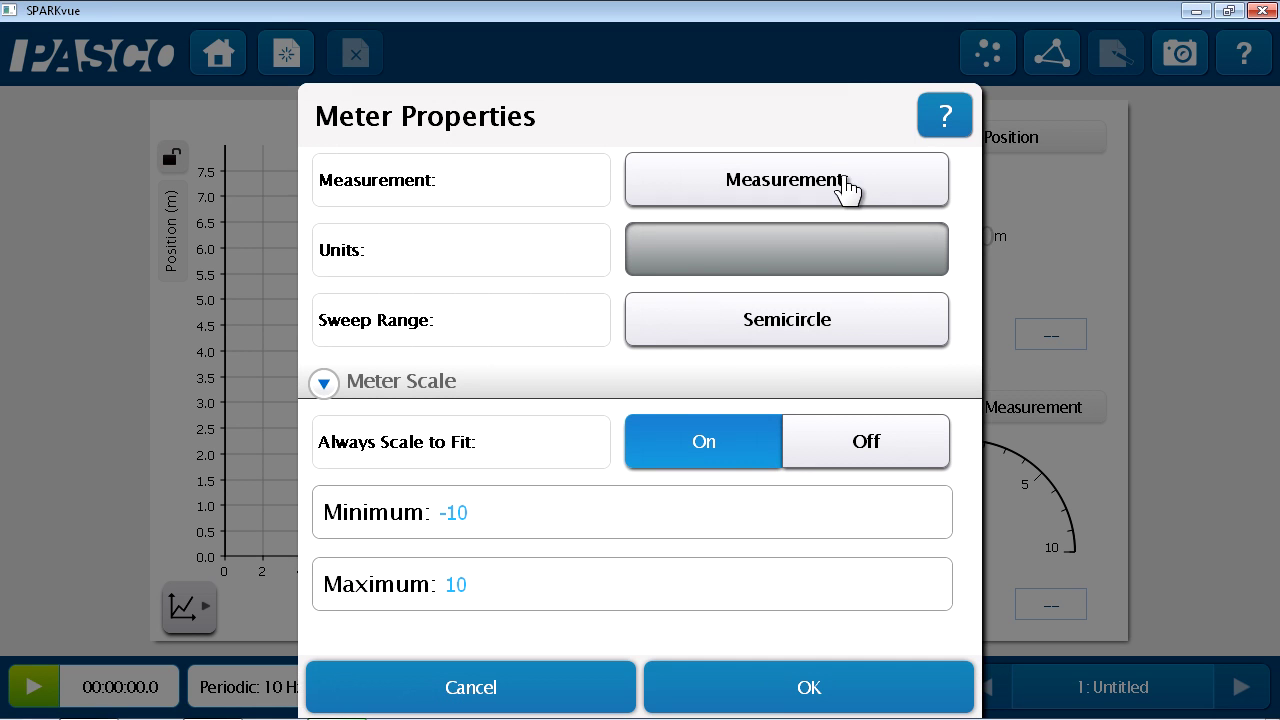
left_click(846, 186)
left_click(1082, 180)
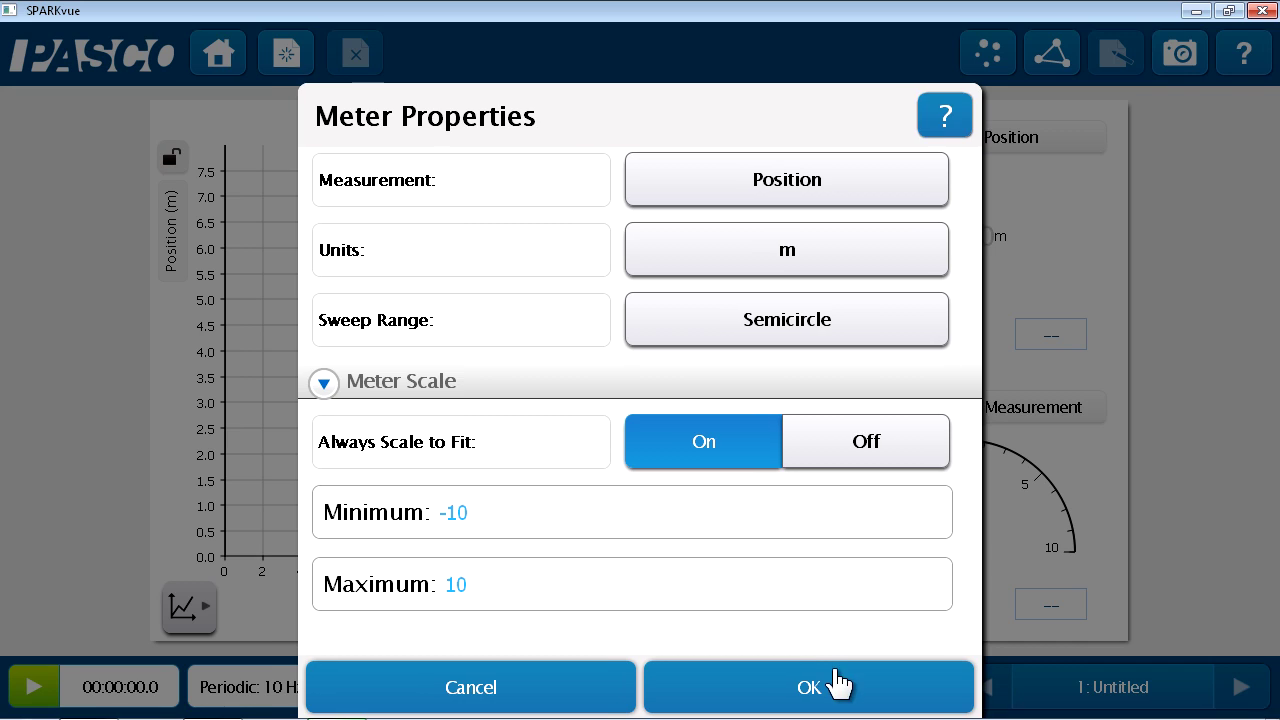
left_click(843, 684)
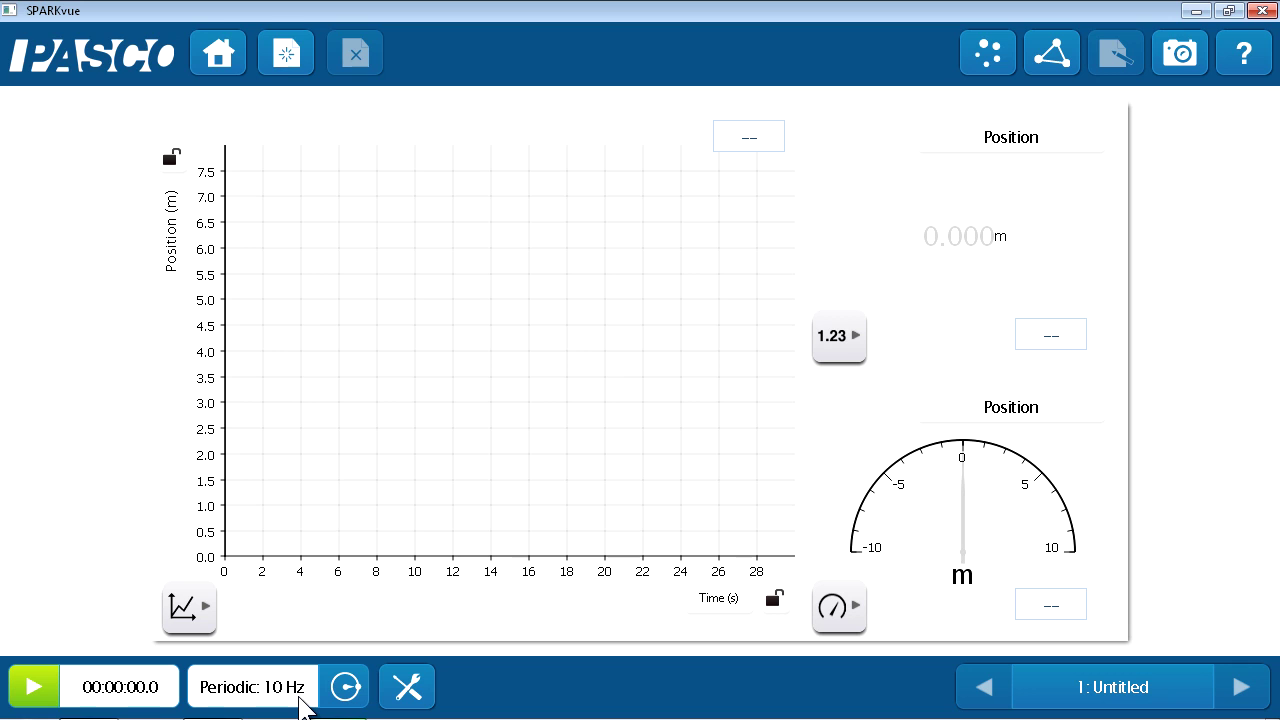
- Change the periodic sample rate from 10 Hz to 50 Hz
left_click(345, 688)
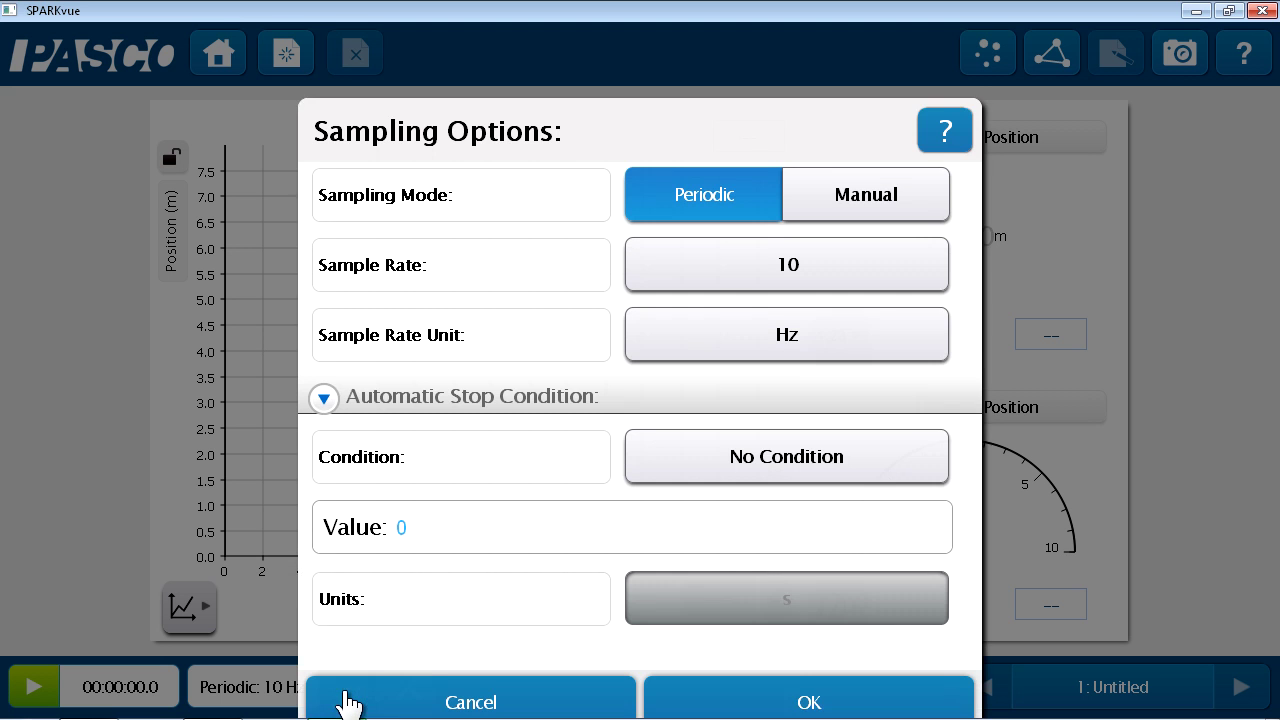
left_click(871, 257)
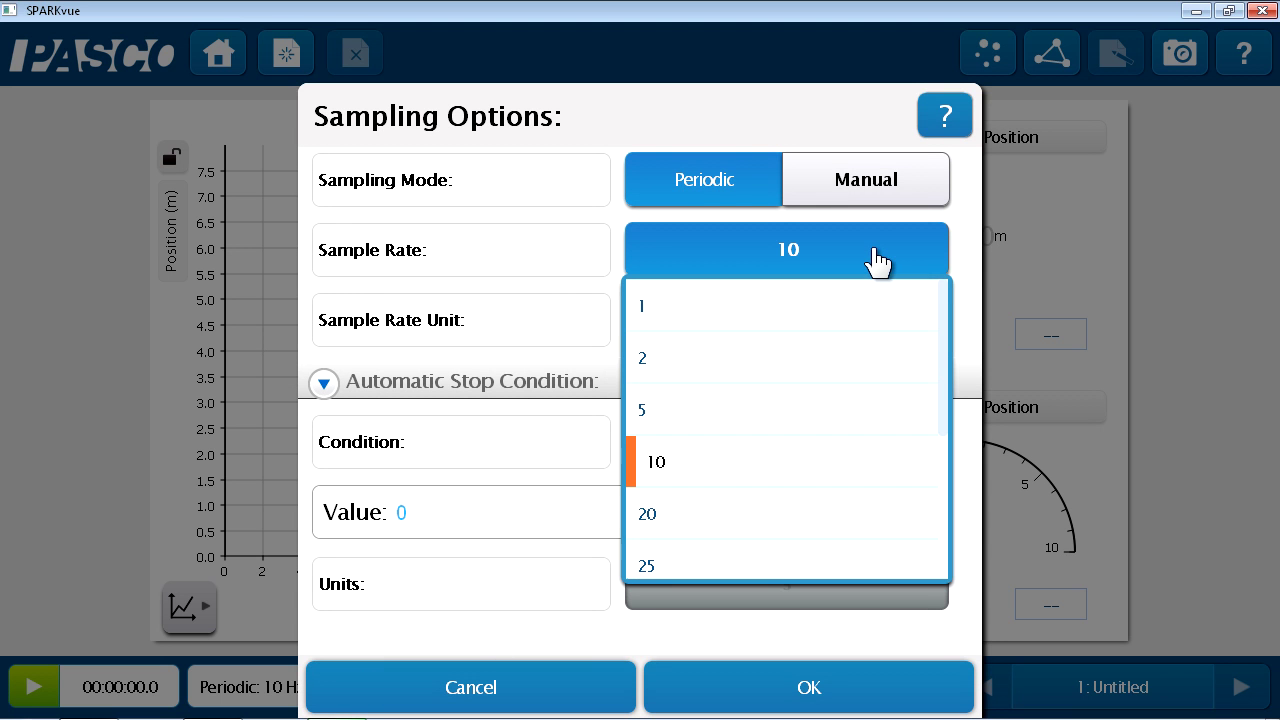
scroll(857, 429, "down", 1)
scroll(857, 429, "down", 3)
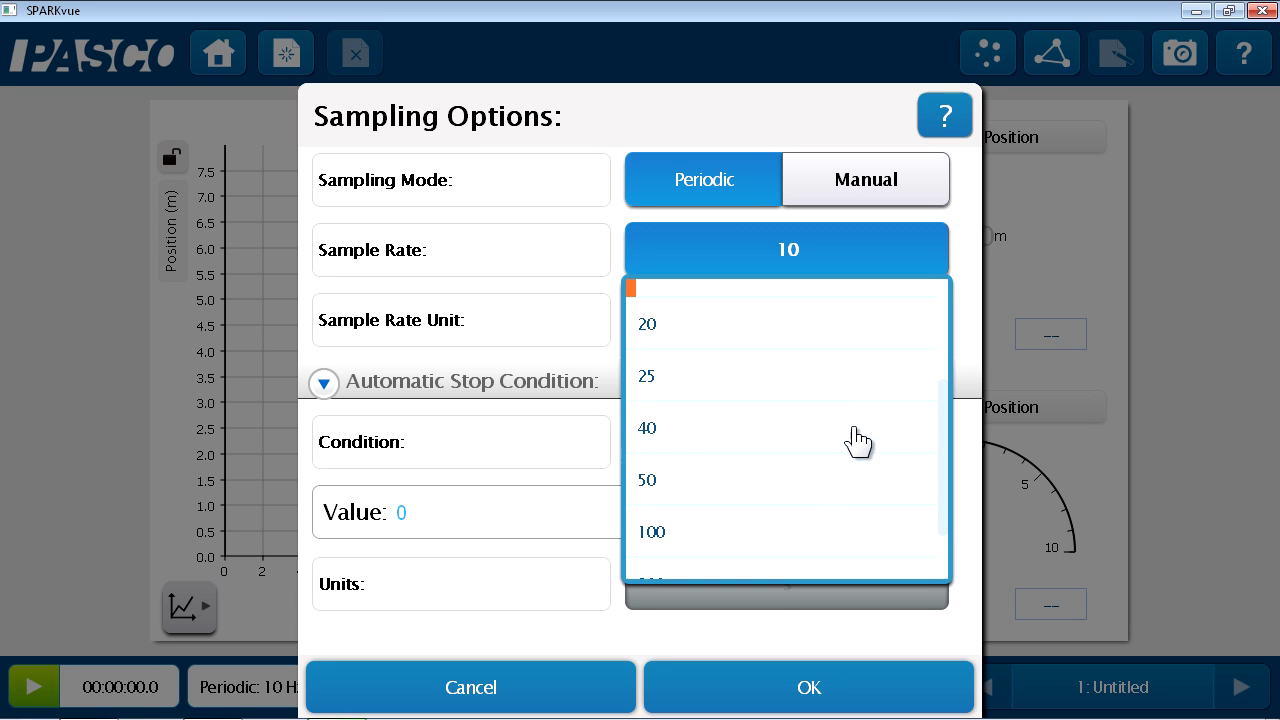
left_click(827, 500)
left_click(872, 686)
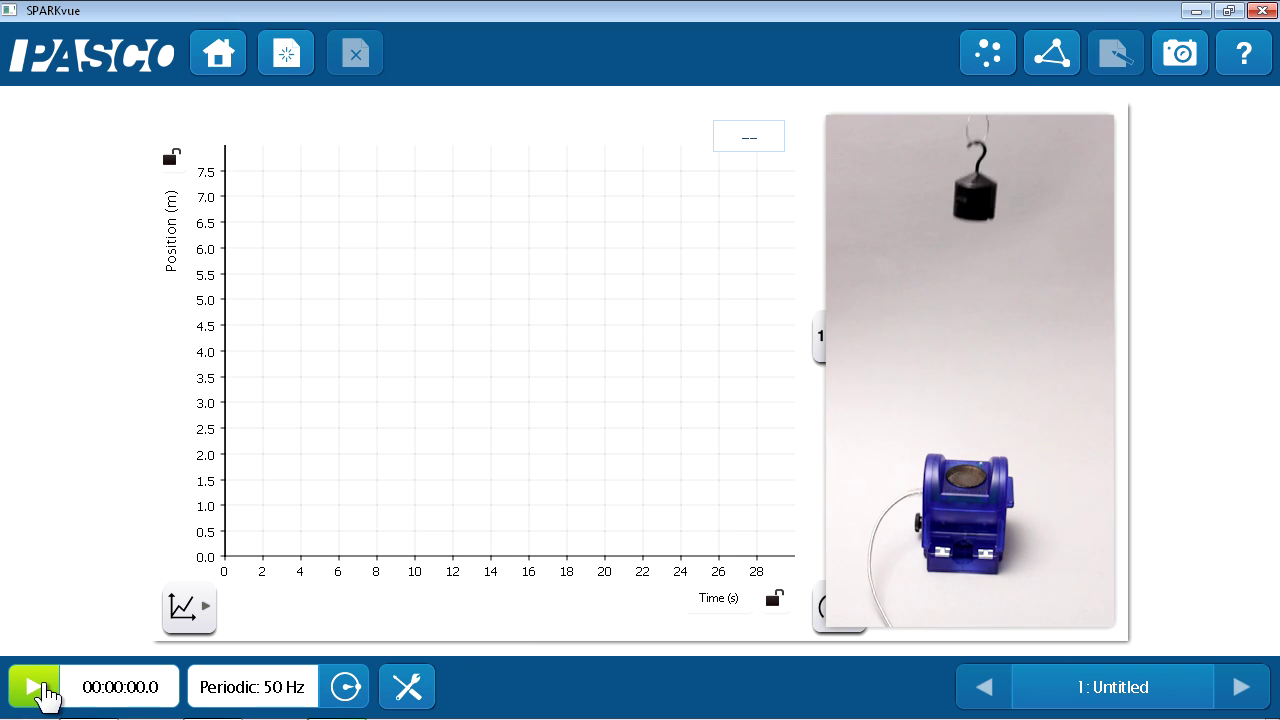
- Record an 18.7 s spring oscillation run, scaling the graph to fit the data
left_click(45, 690)
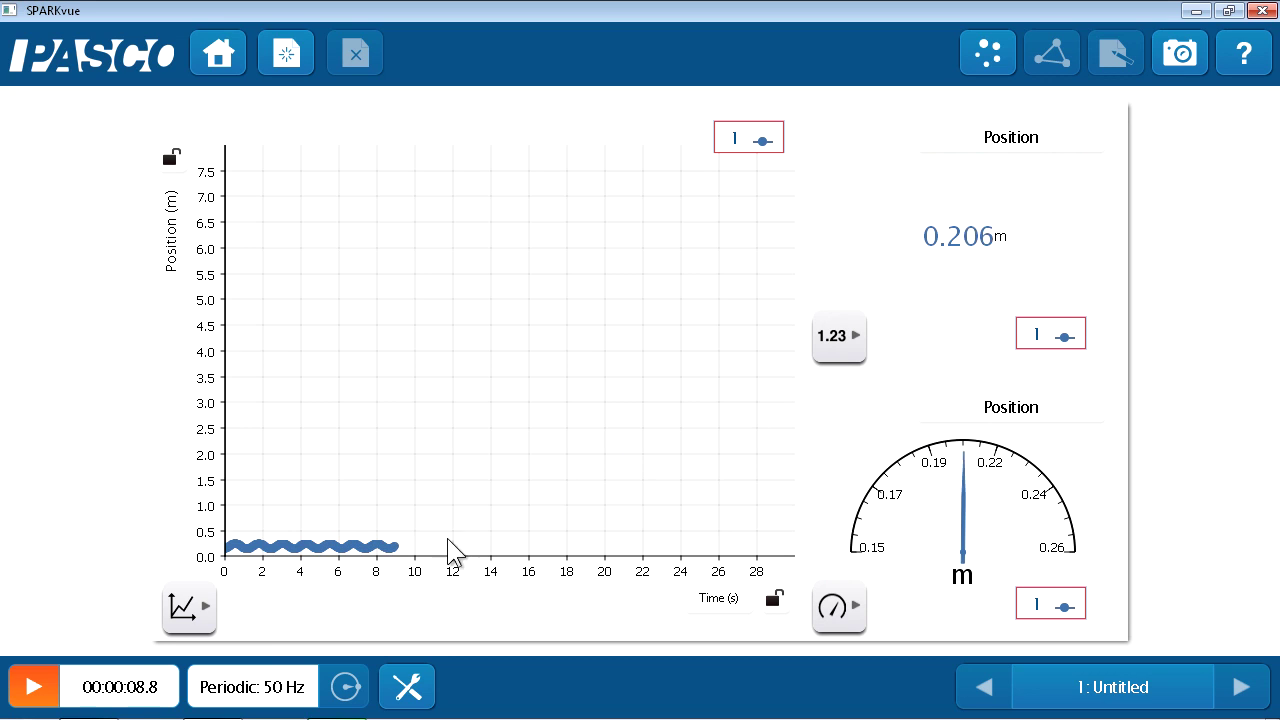
left_click(181, 608)
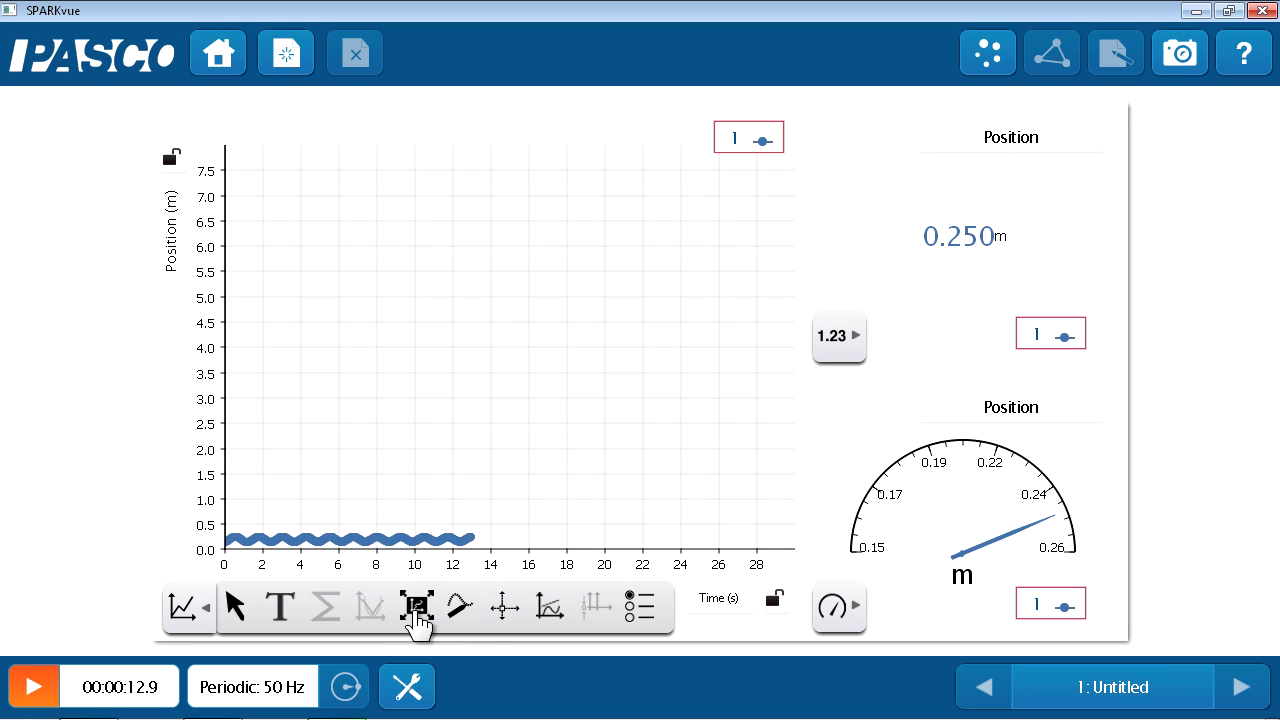
left_click(415, 615)
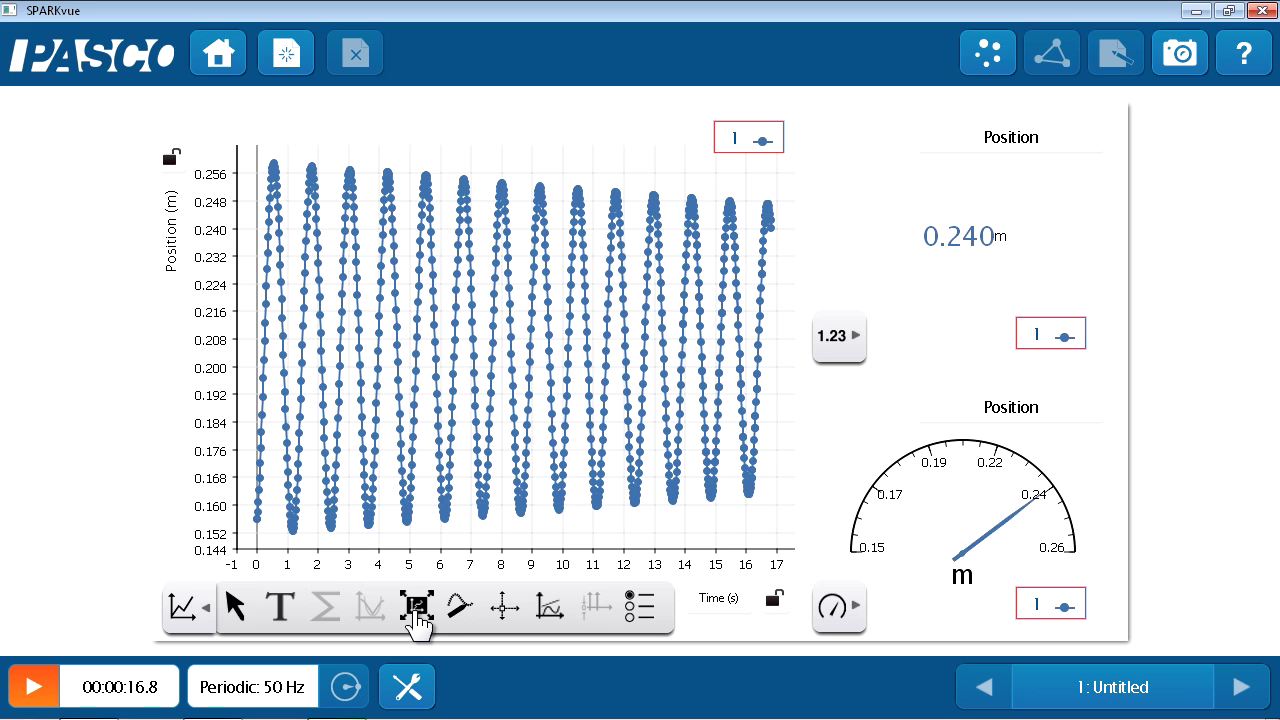
left_click(45, 690)
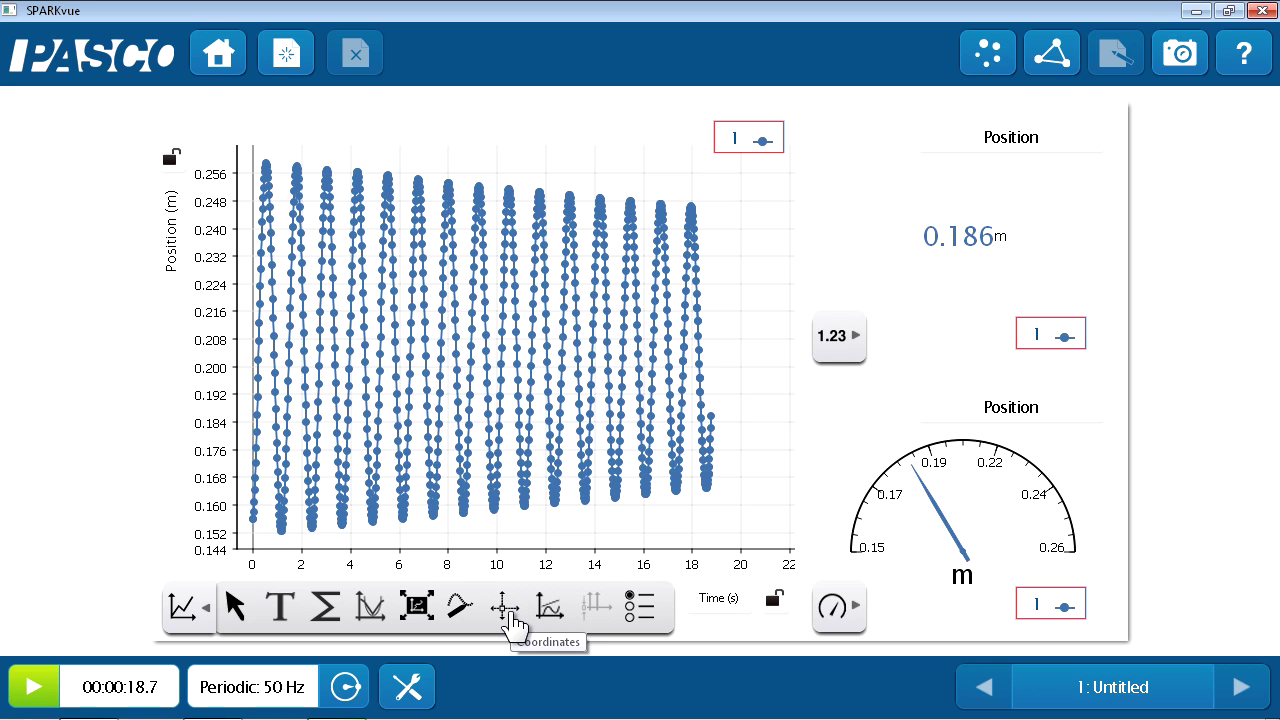
- Apply a Sine Fit to the position data, giving period b = 1.24 s and RMSE 0.00275
left_click(366, 618)
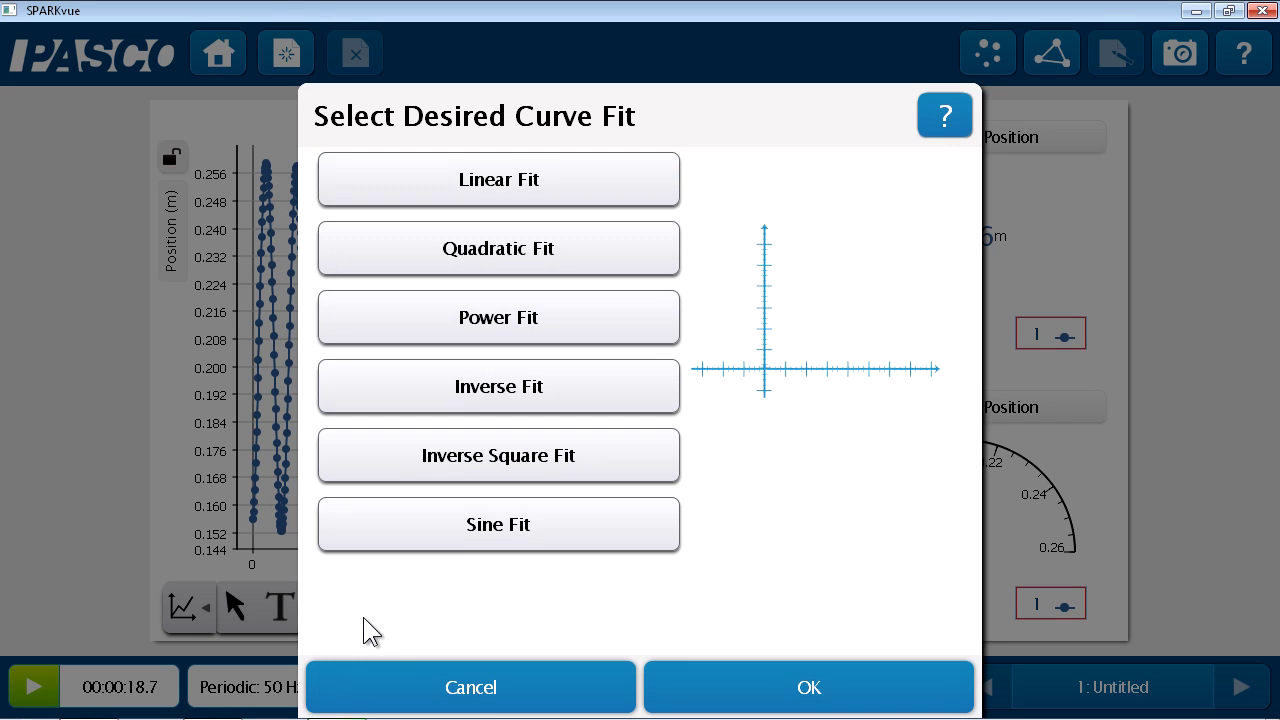
left_click(606, 199)
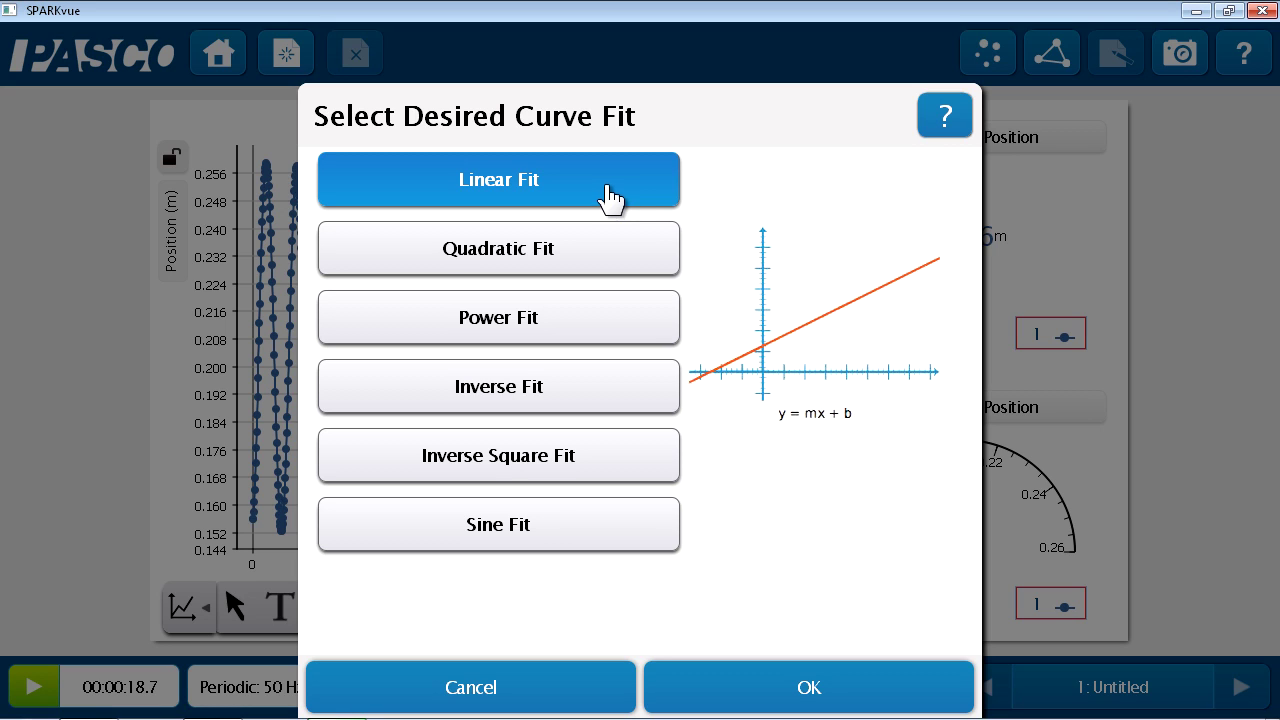
left_click(604, 525)
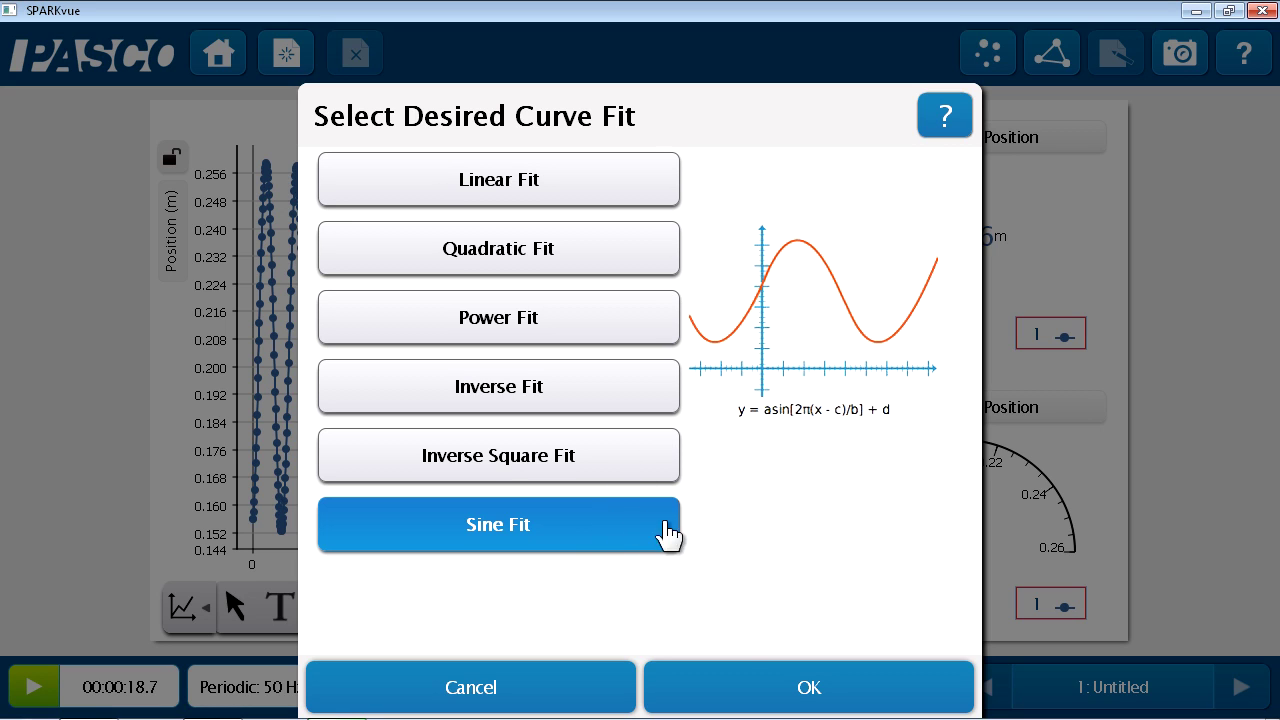
left_click(738, 690)
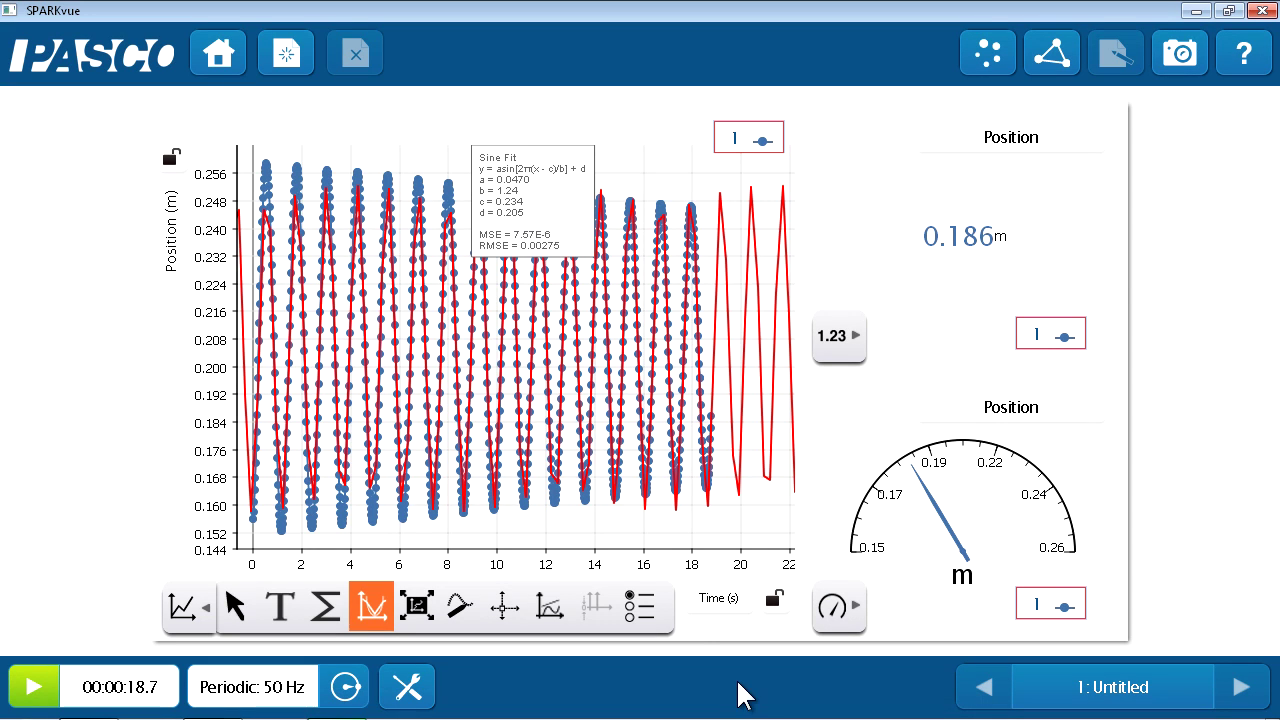
- Move the Sine Fit parameters box to the right and snapshot the page
left_click_drag(520, 211, 589, 186)
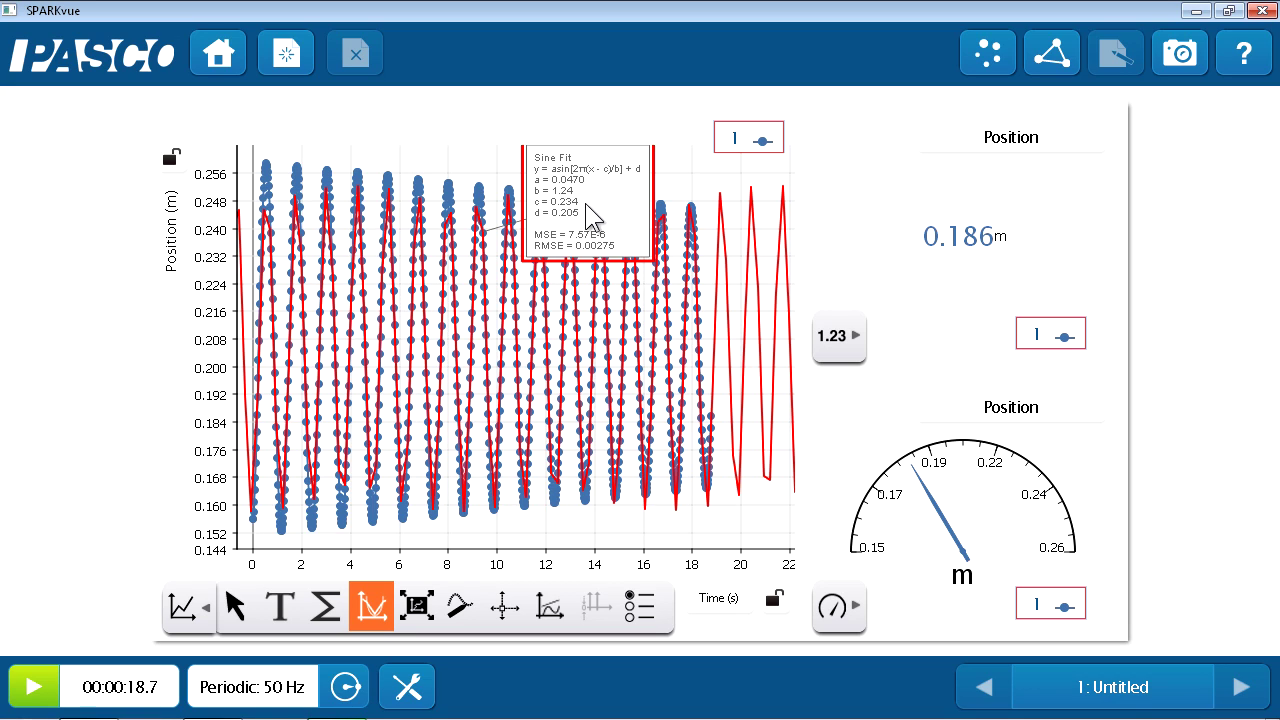
mouse_move(585, 203)
left_mouse_down()
mouse_move(597, 219)
mouse_move(583, 199)
left_mouse_up()
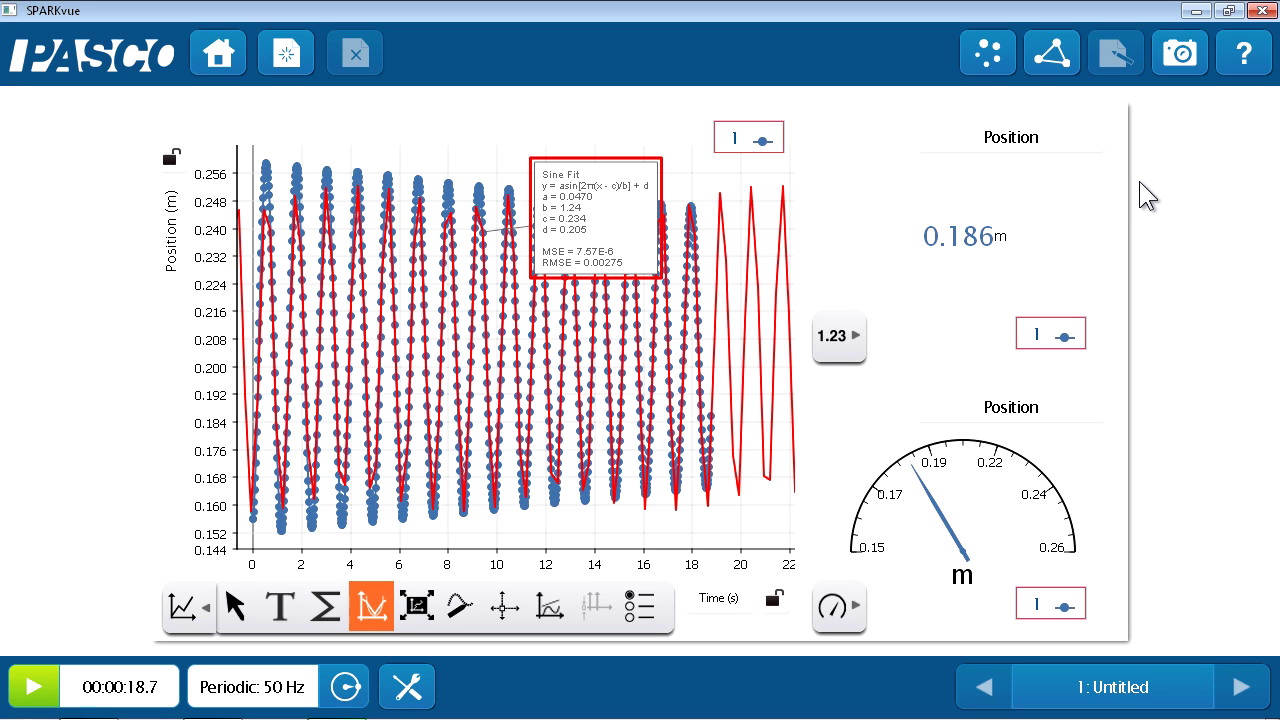
left_click(1183, 76)
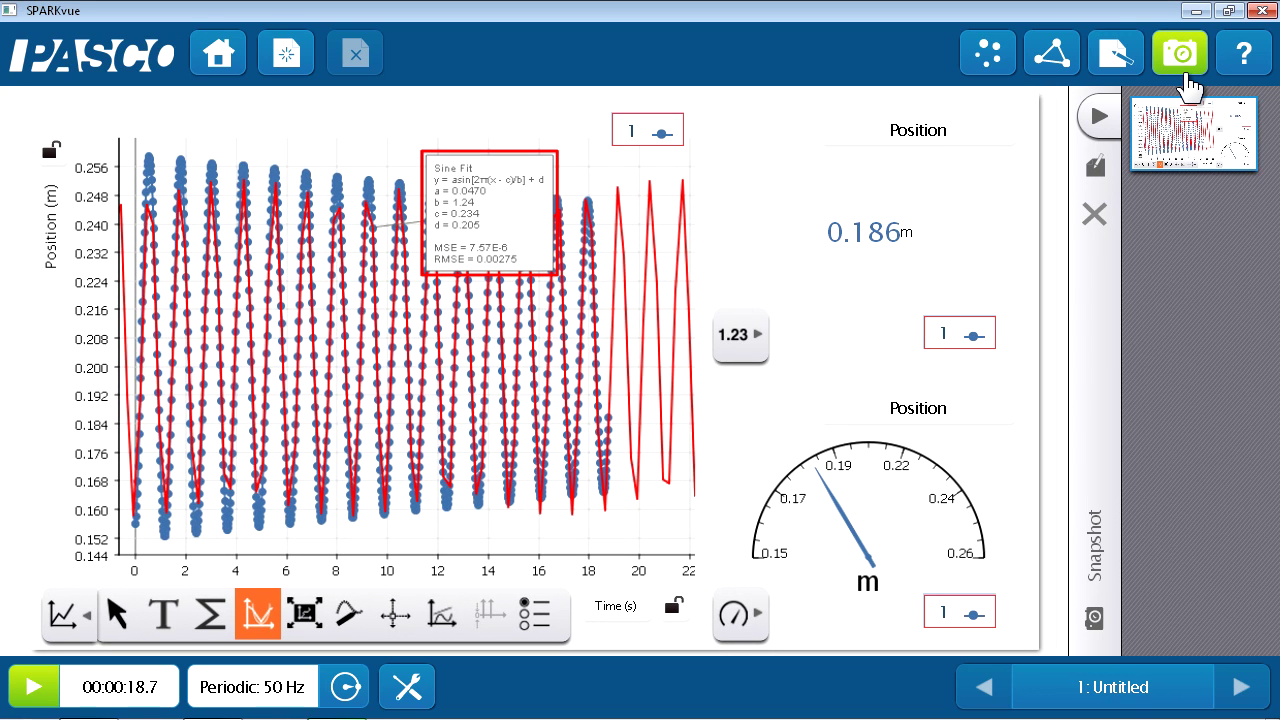
- Close the snapshot panel so the graph and displays fill the page
left_click(1186, 78)
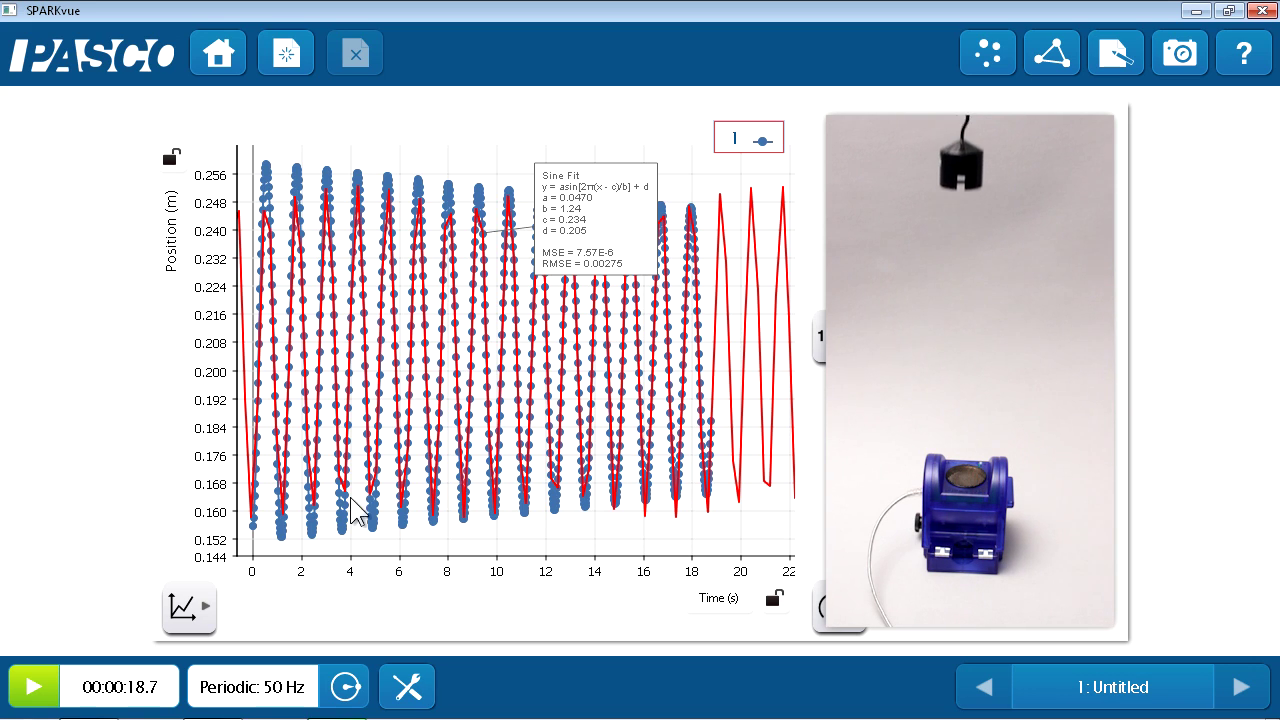
- Record a second spring run of about 11.1 s alongside run 1
left_click(28, 690)
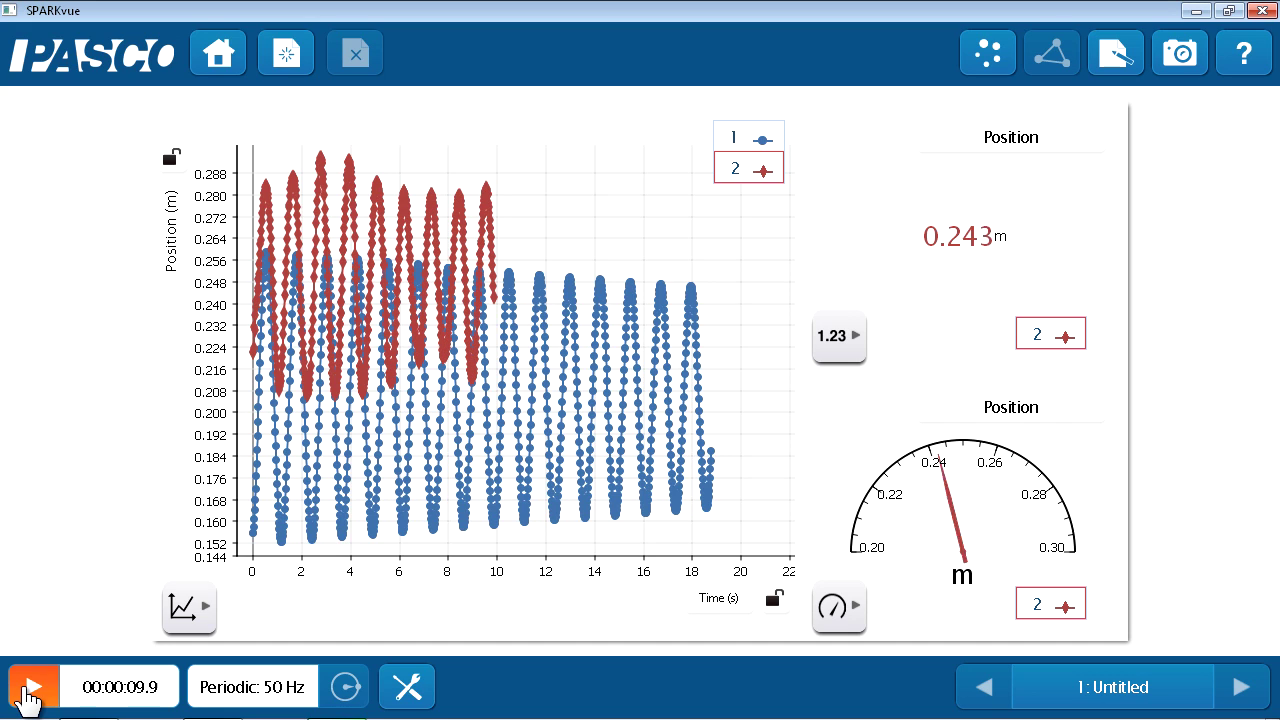
left_click(26, 686)
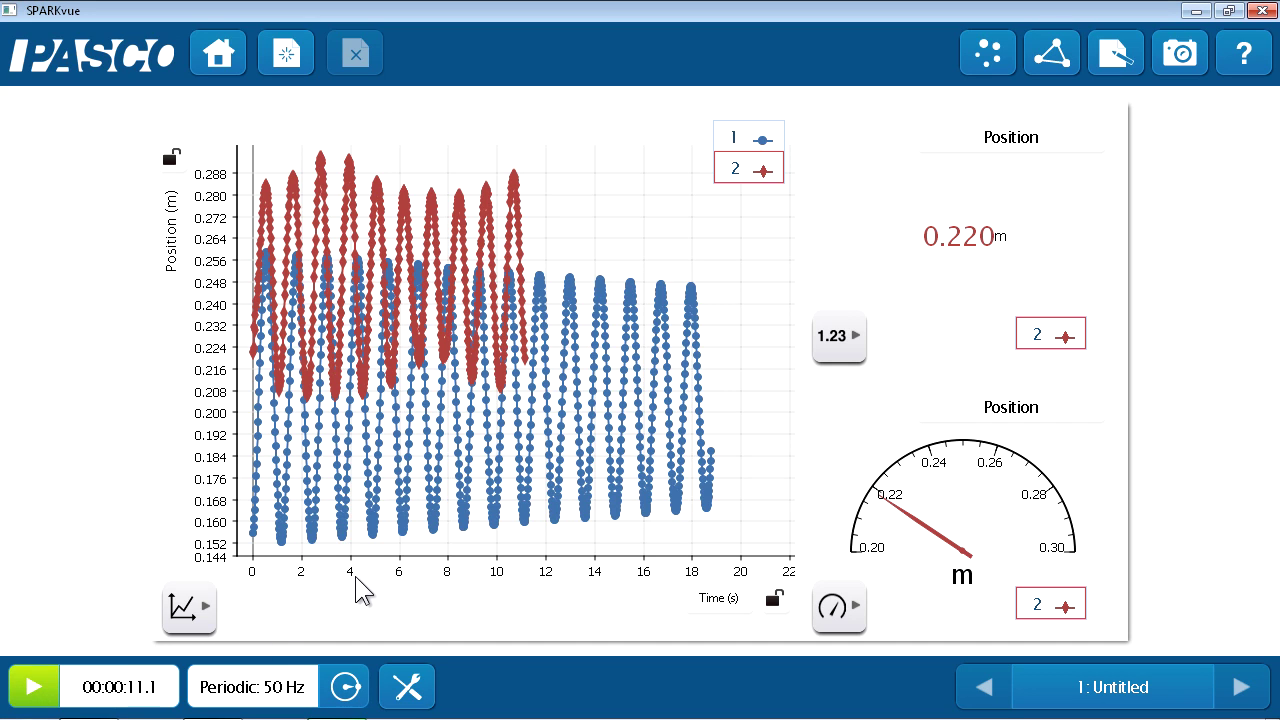
left_click(205, 603)
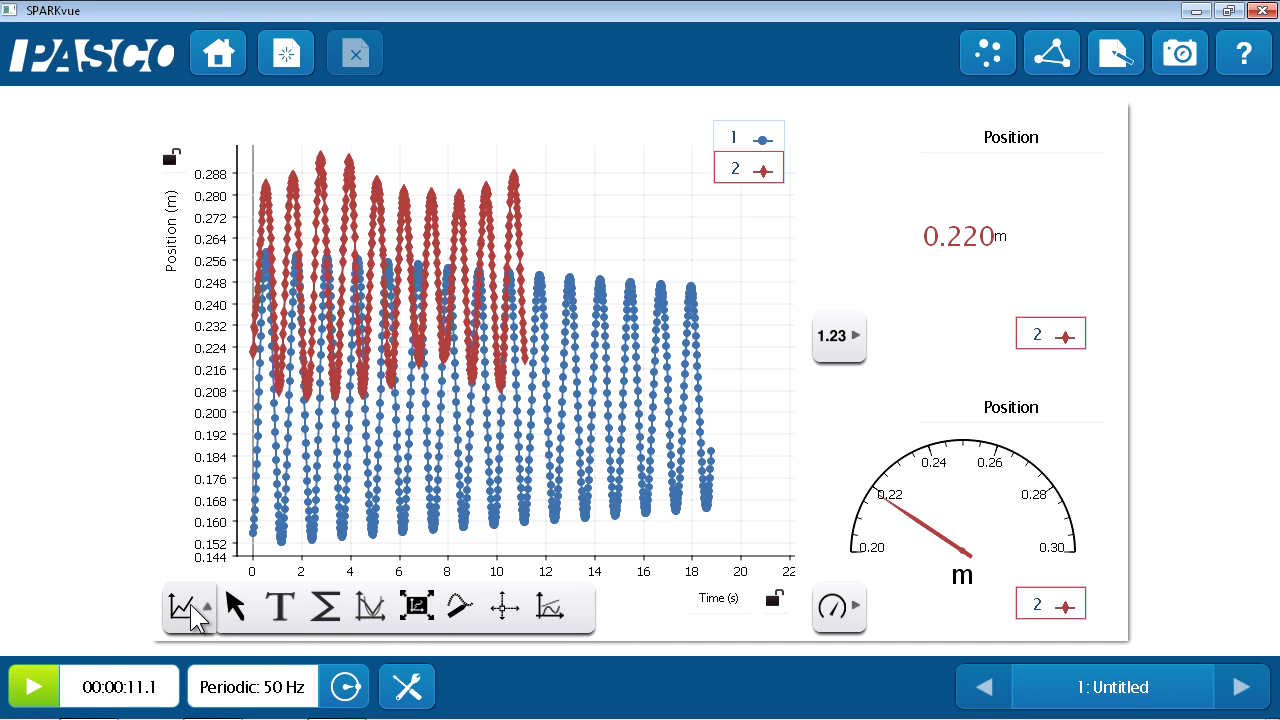
left_click(370, 607)
- Fit a sine curve to run 2 and move its parameter box right
left_click(457, 535)
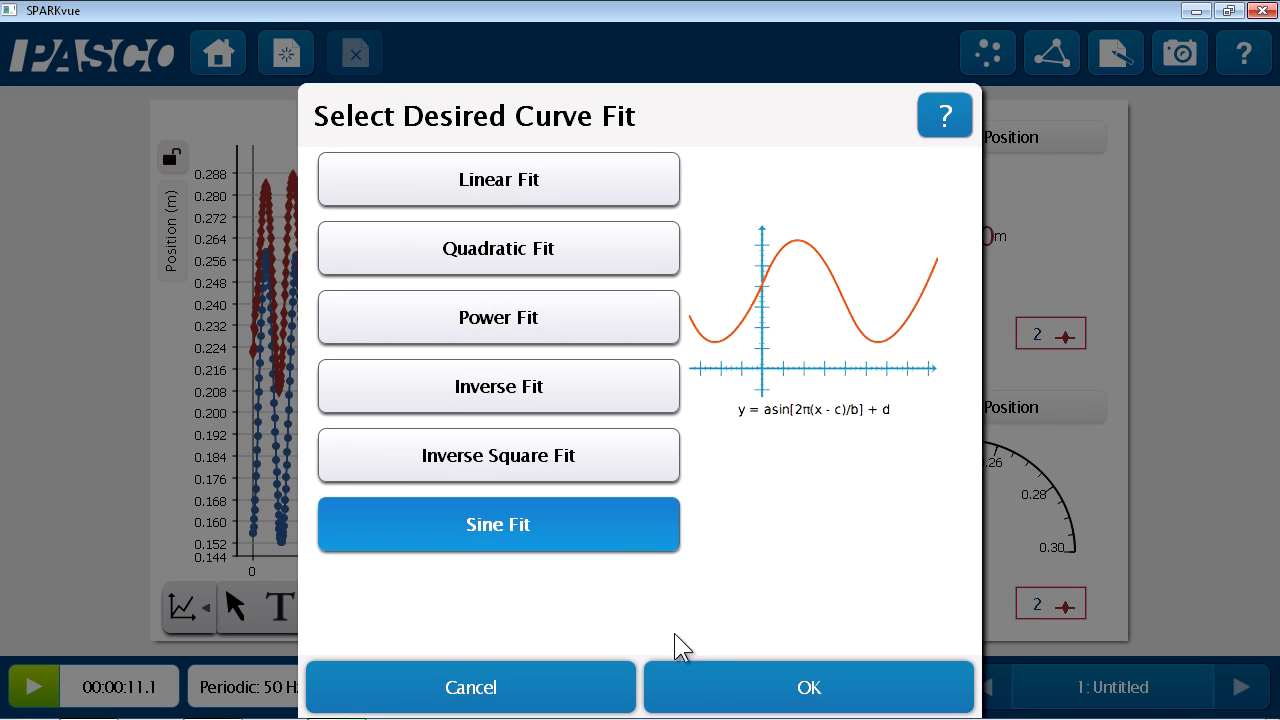
left_click(694, 683)
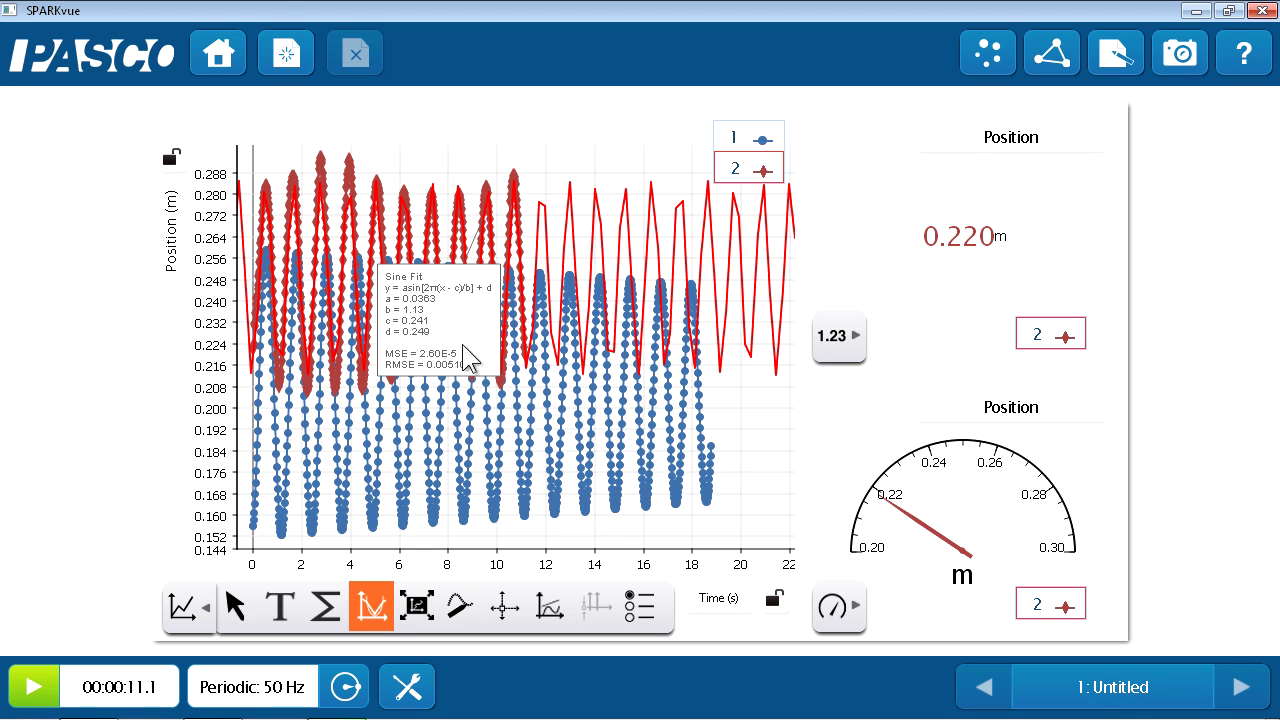
left_click_drag(462, 344, 574, 326)
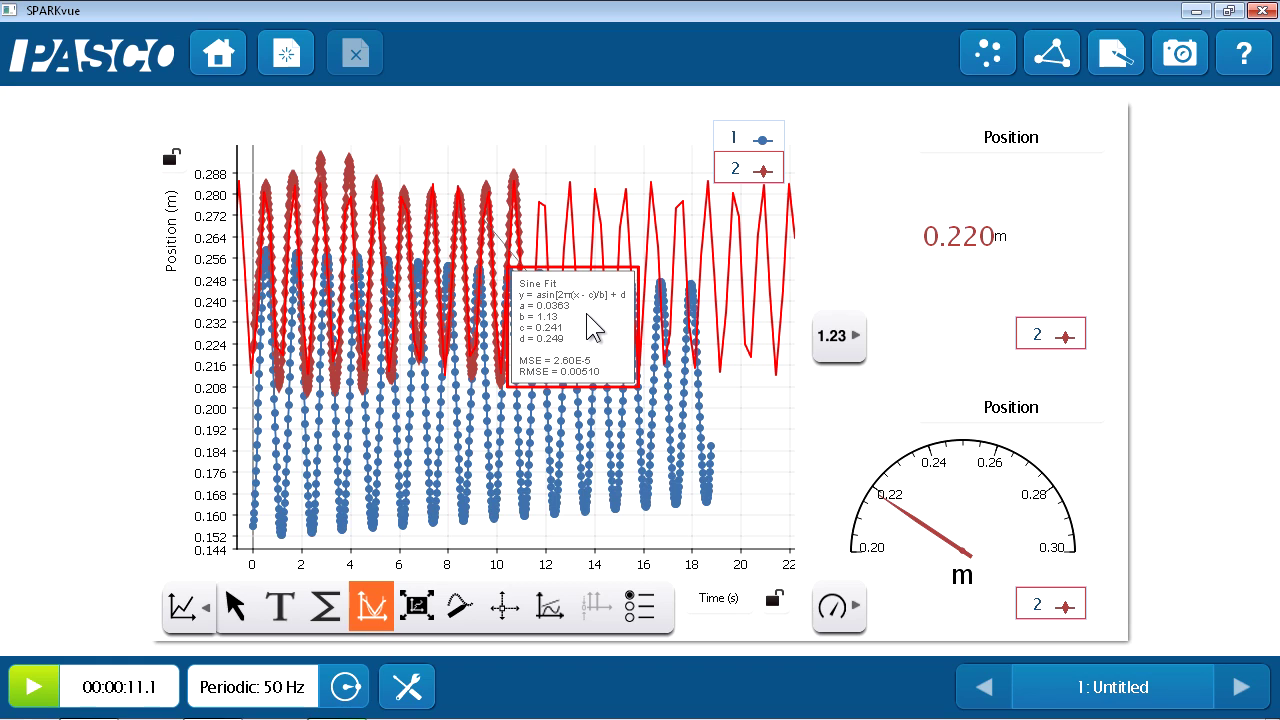
- Hide run 1, scale the graph to run 2, centre the fit box, and snapshot the page
left_click(755, 180)
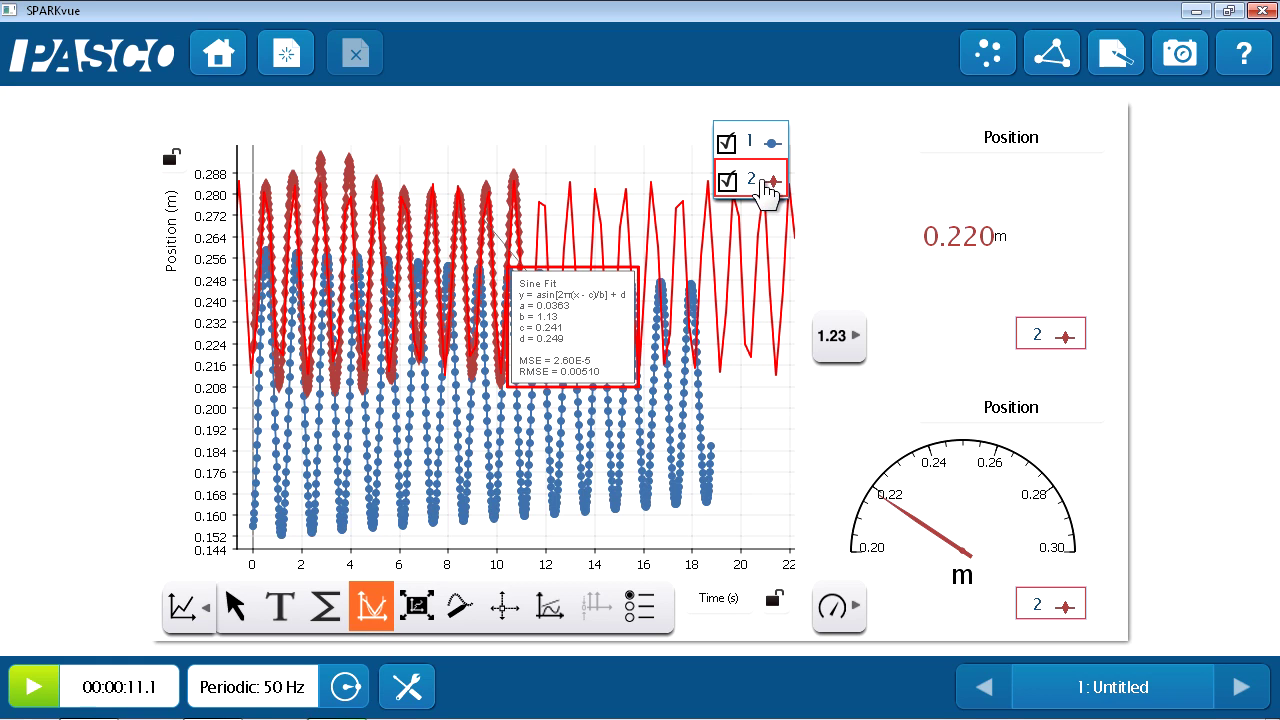
left_click(727, 145)
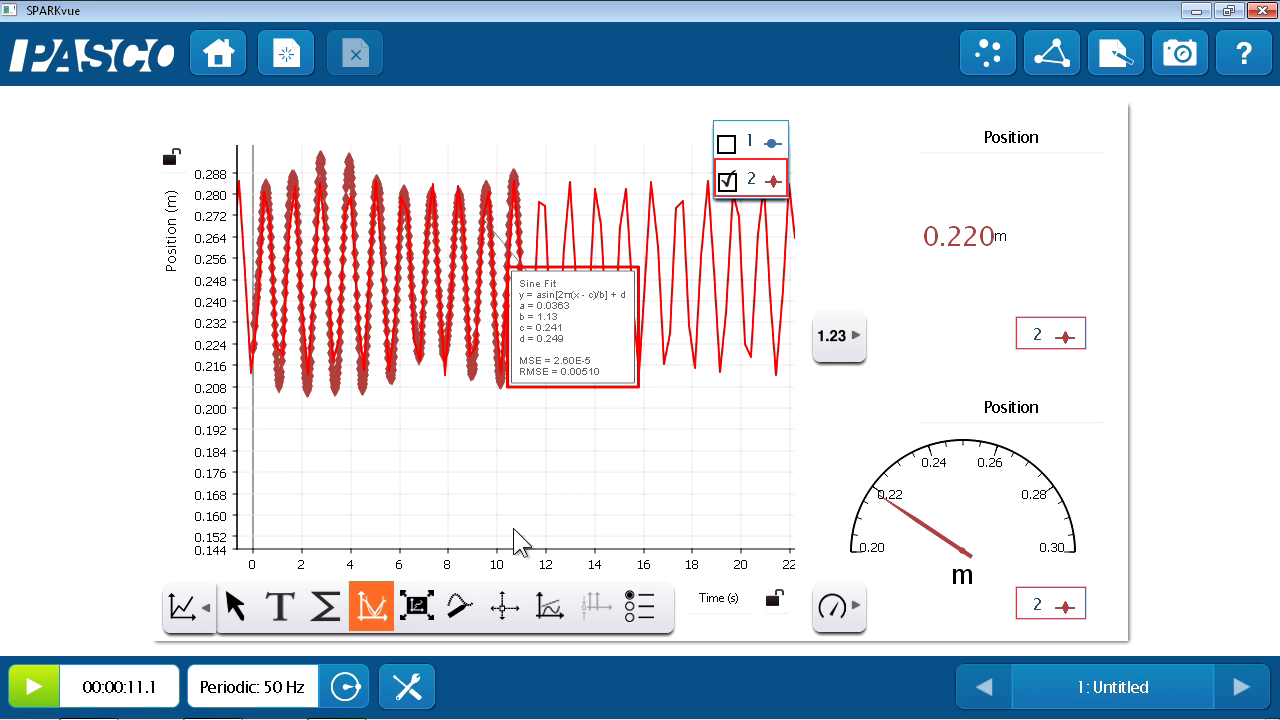
left_click(414, 605)
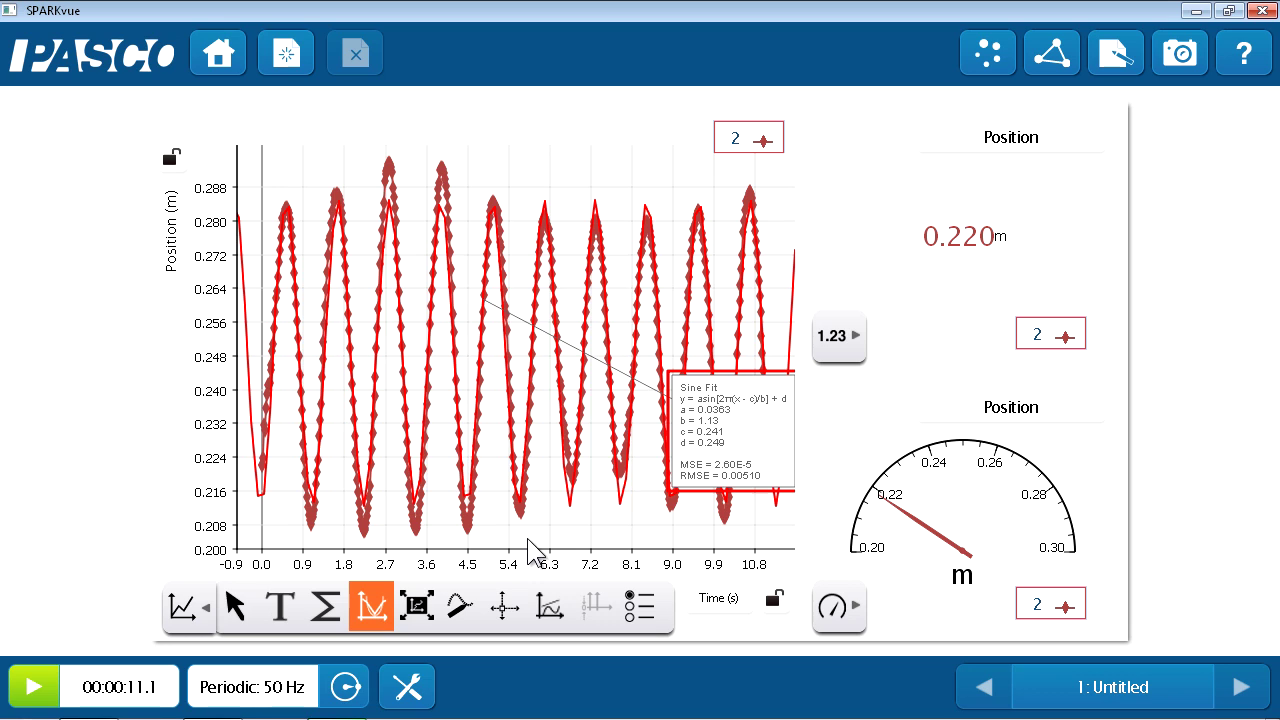
left_click_drag(703, 430, 640, 395)
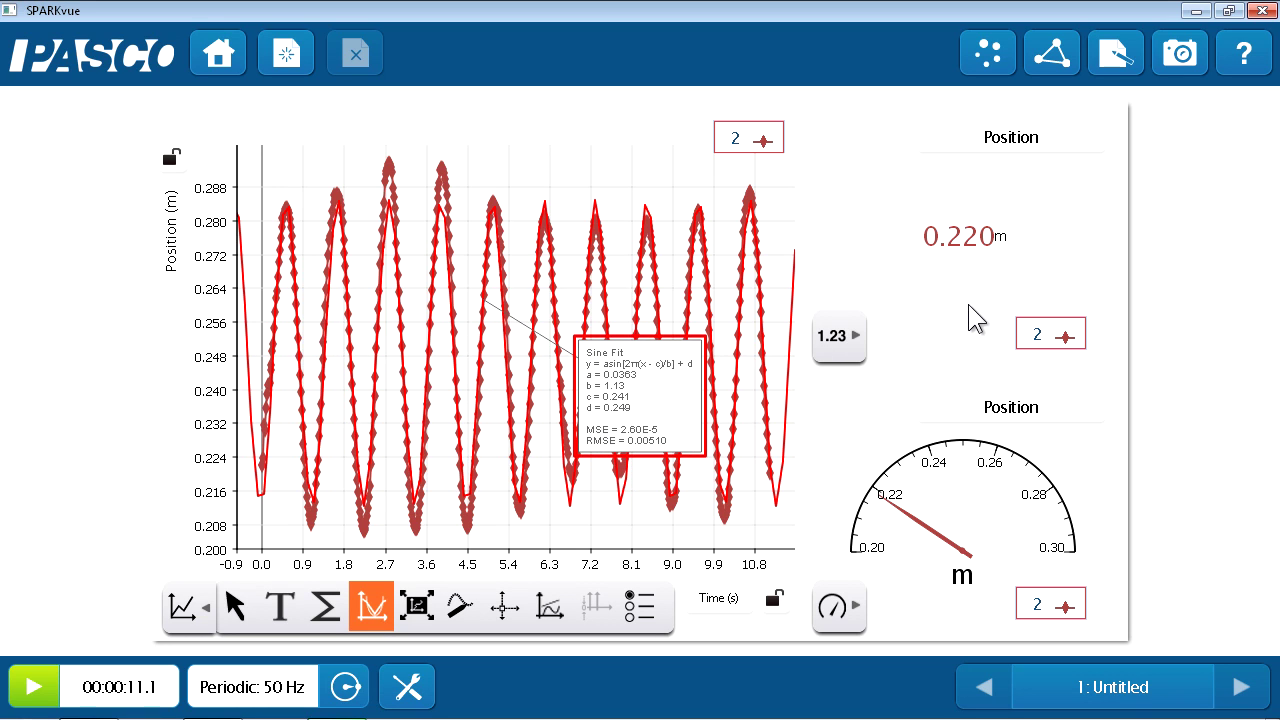
left_click(1183, 62)
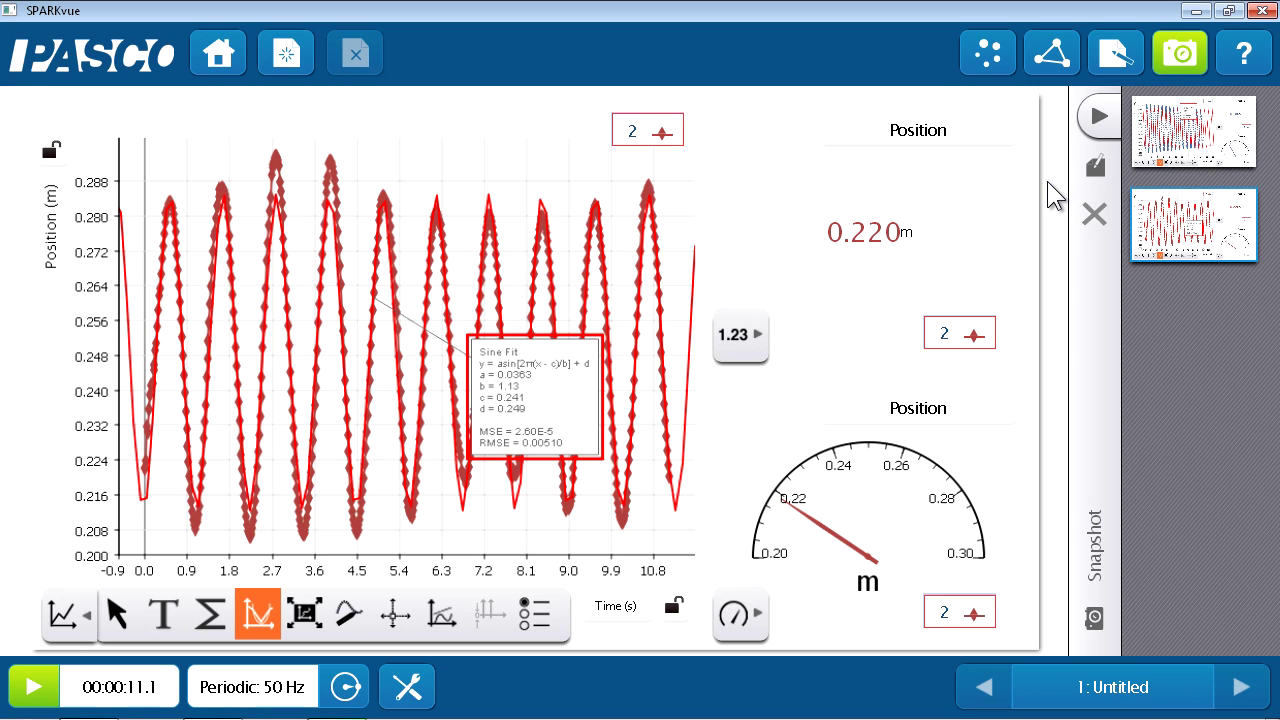
left_click(1042, 182)
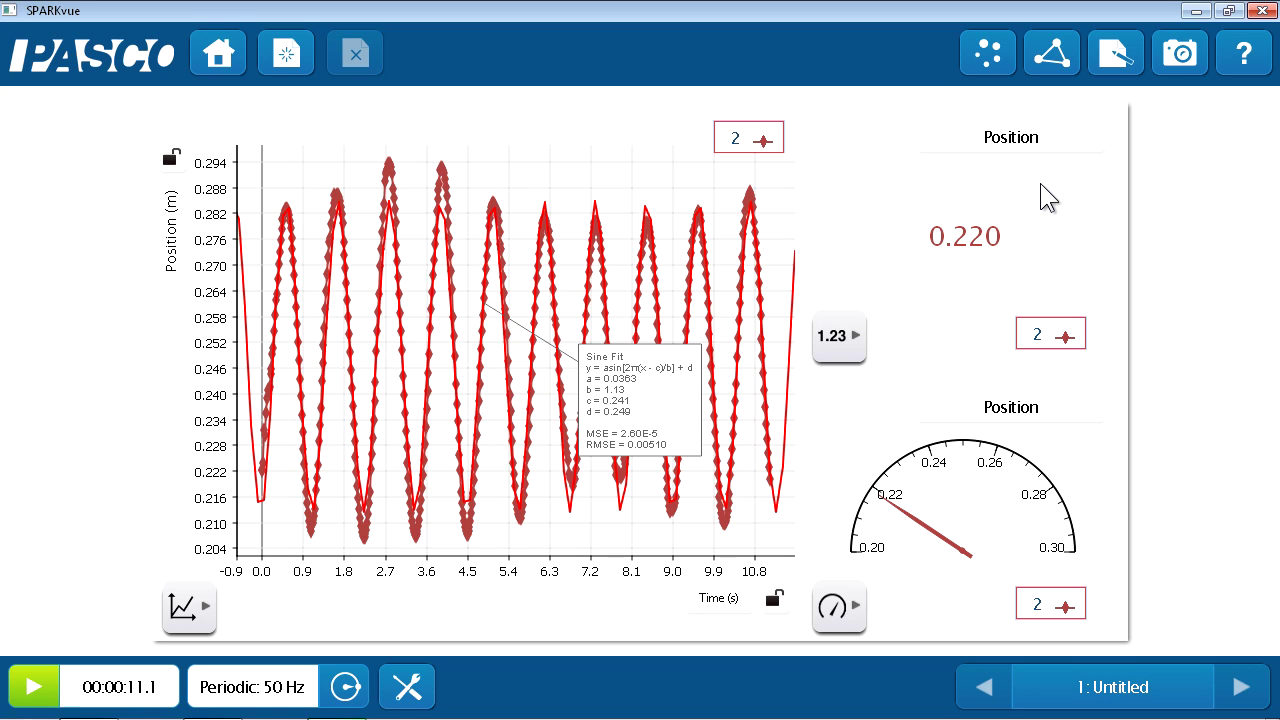
- Open the snapshot journal and bring up the first snapshot
left_click(1114, 80)
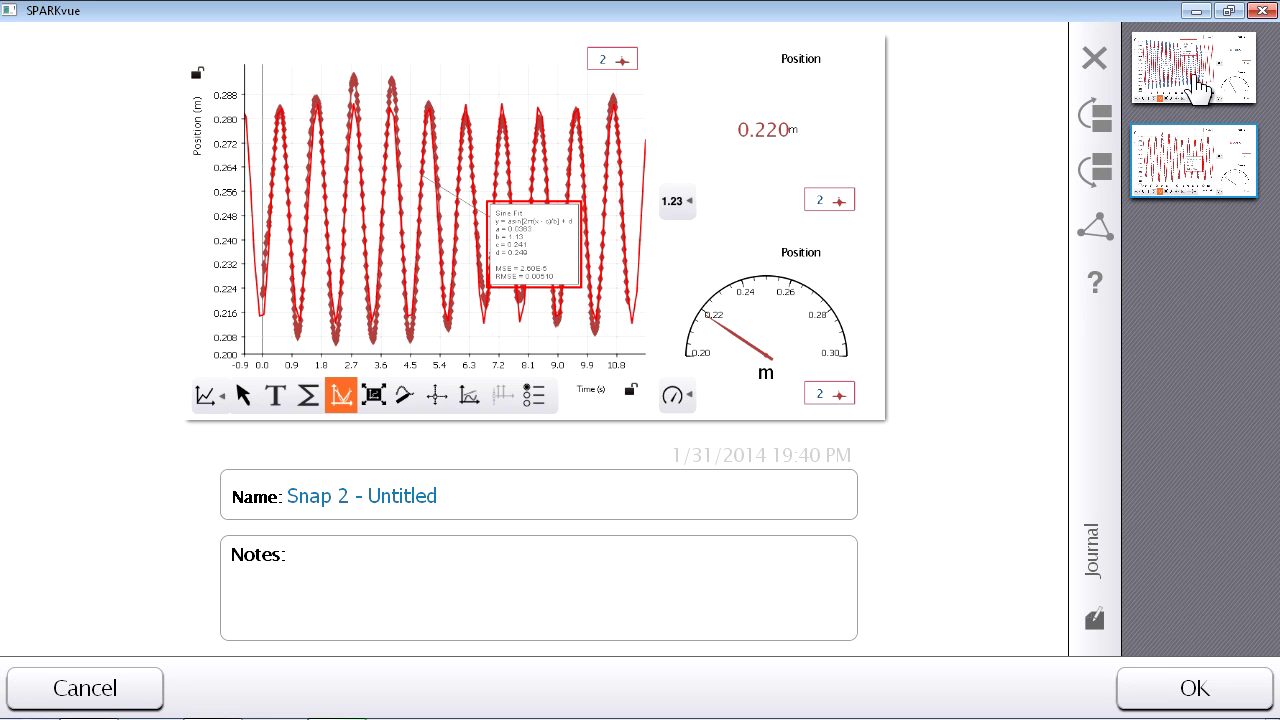
left_click(1200, 90)
left_click(1196, 142)
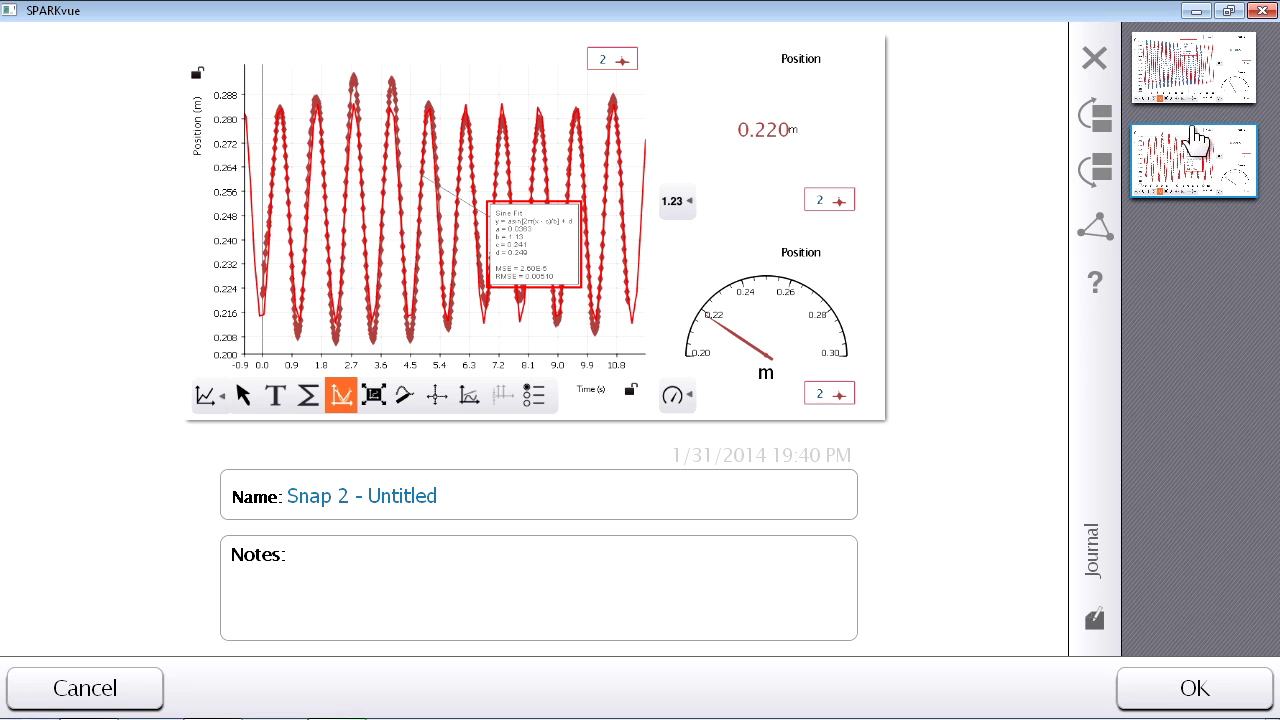
left_click(1190, 98)
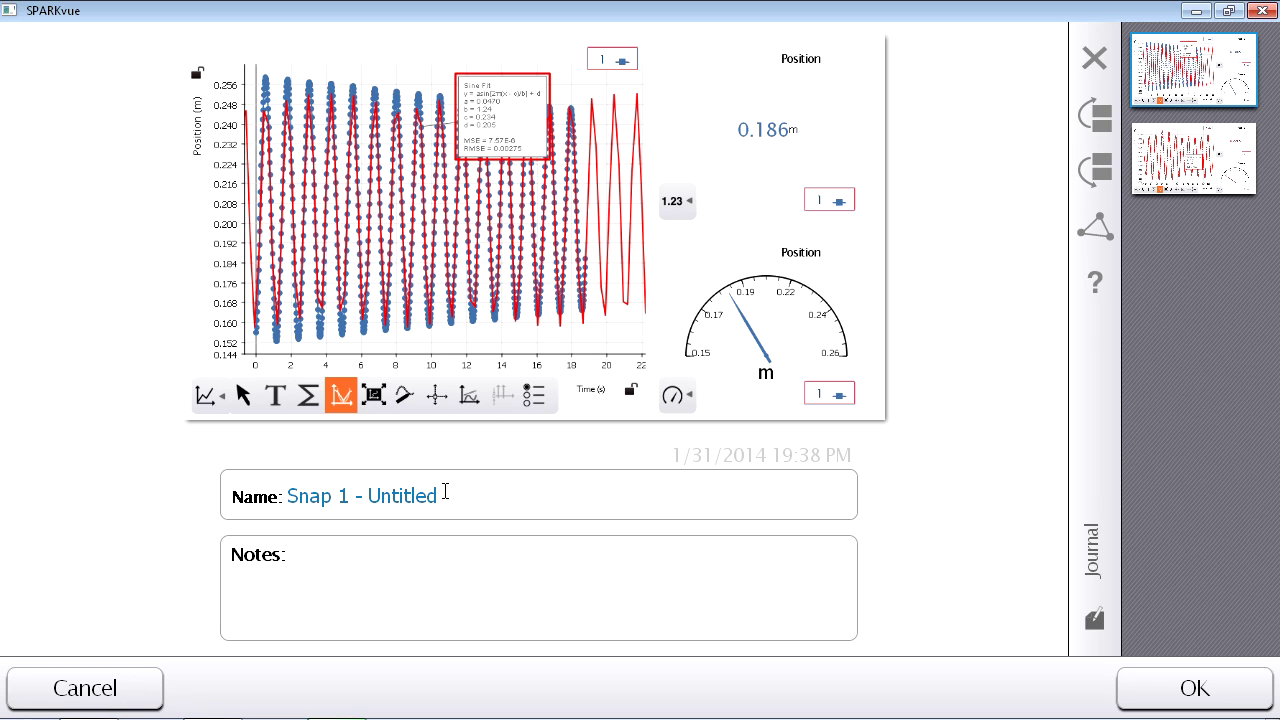
- Rename the first snapshot 'looser spring' and add the note 'period: 1.24s'
left_click(445, 492)
key("BackSpace")
key("BackSpace")
key("BackSpace")
key("BackSpace")
key("BackSpace")
key("BackSpace")
key("BackSpace")
key("BackSpace")
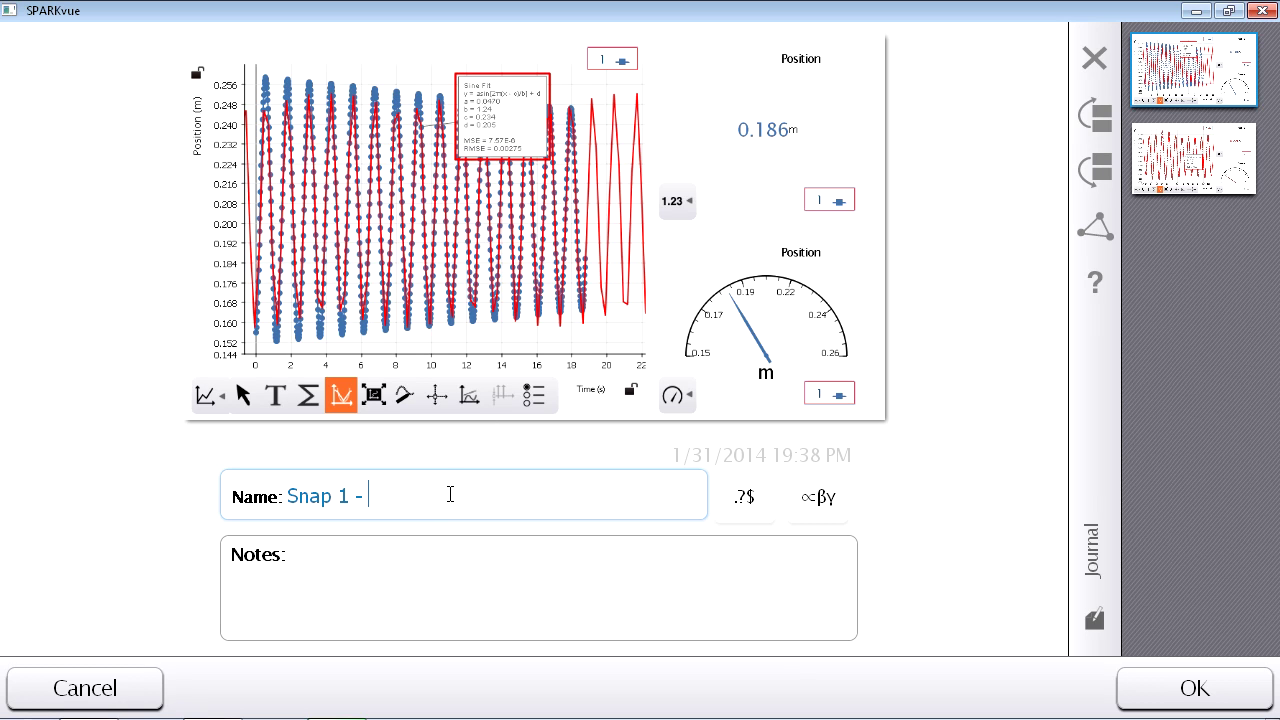
key("BackSpace")
key("BackSpace")
key("BackSpace")
key("BackSpace")
key("BackSpace")
key("BackSpace")
key("BackSpace")
key("BackSpace")
key("BackSpace")
type("looser spring")
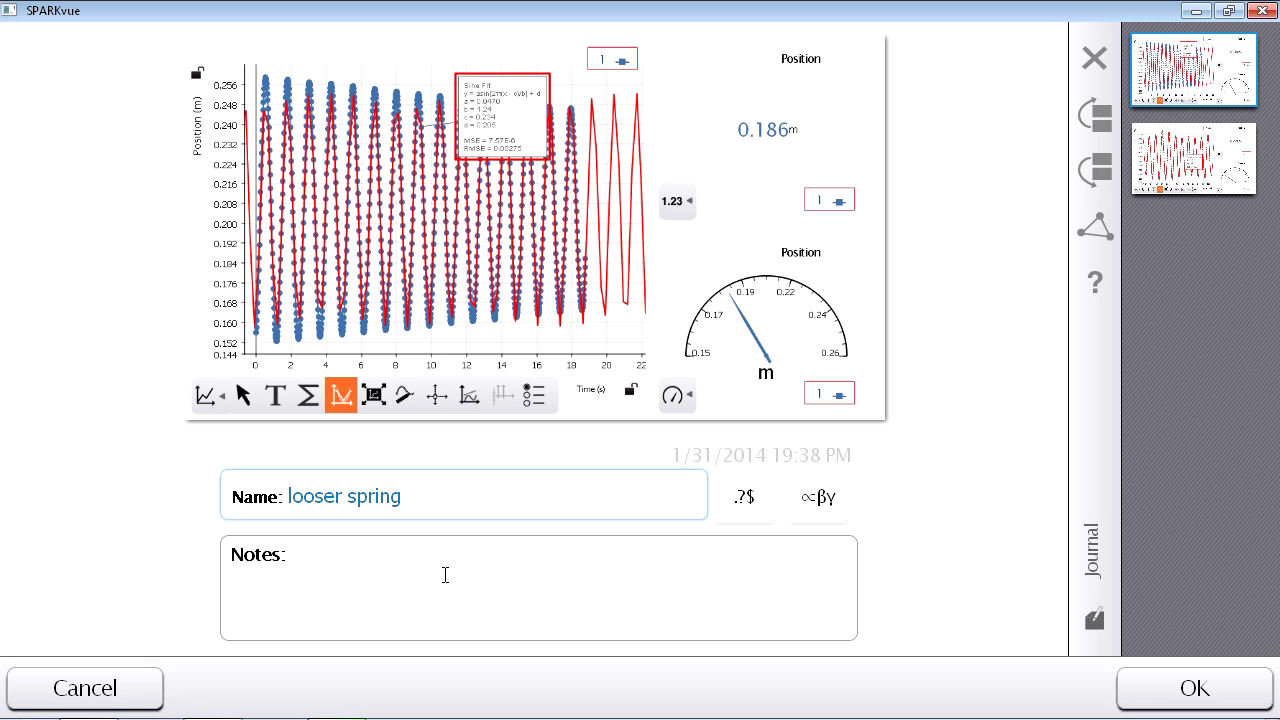
left_click(446, 572)
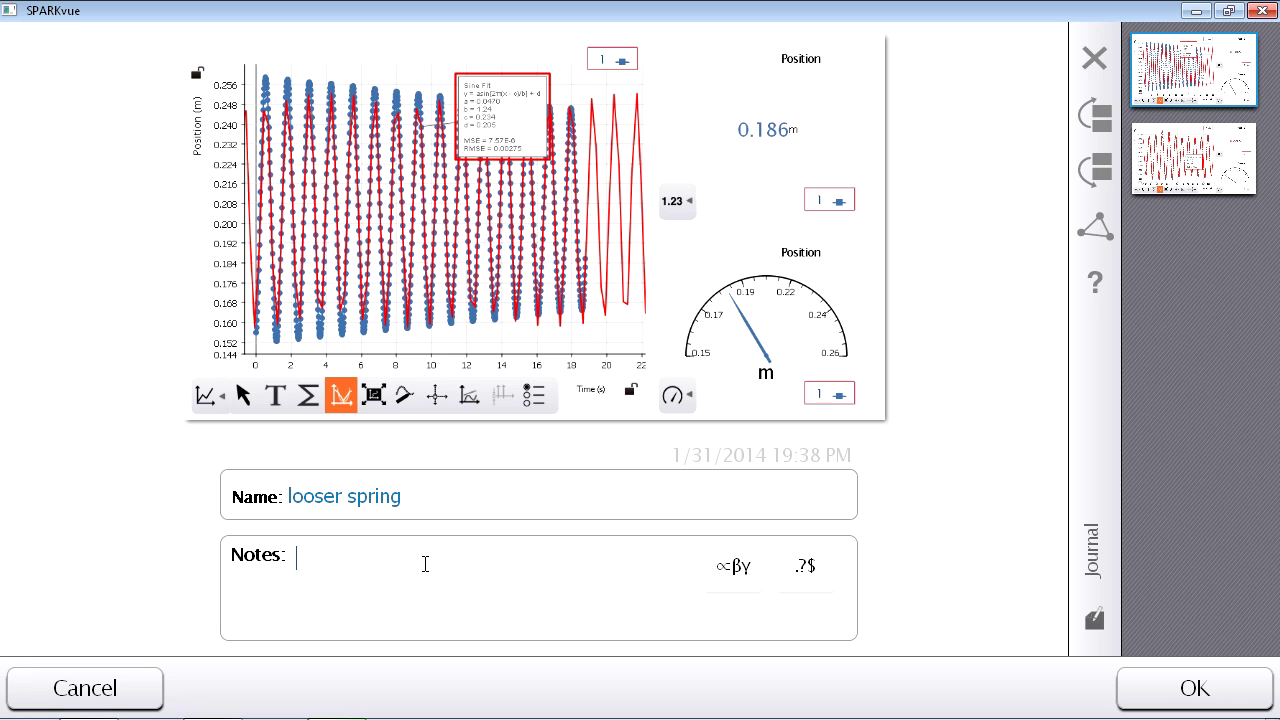
type("period: 1.24s")
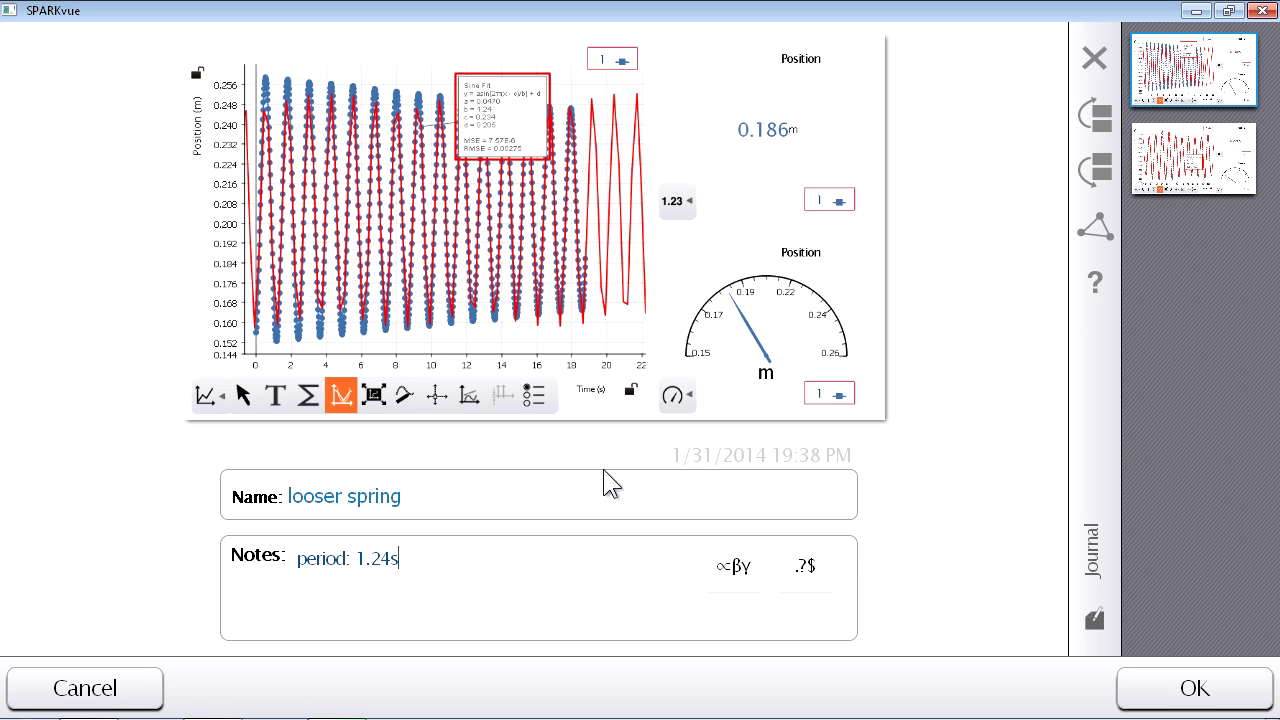
left_click(1183, 145)
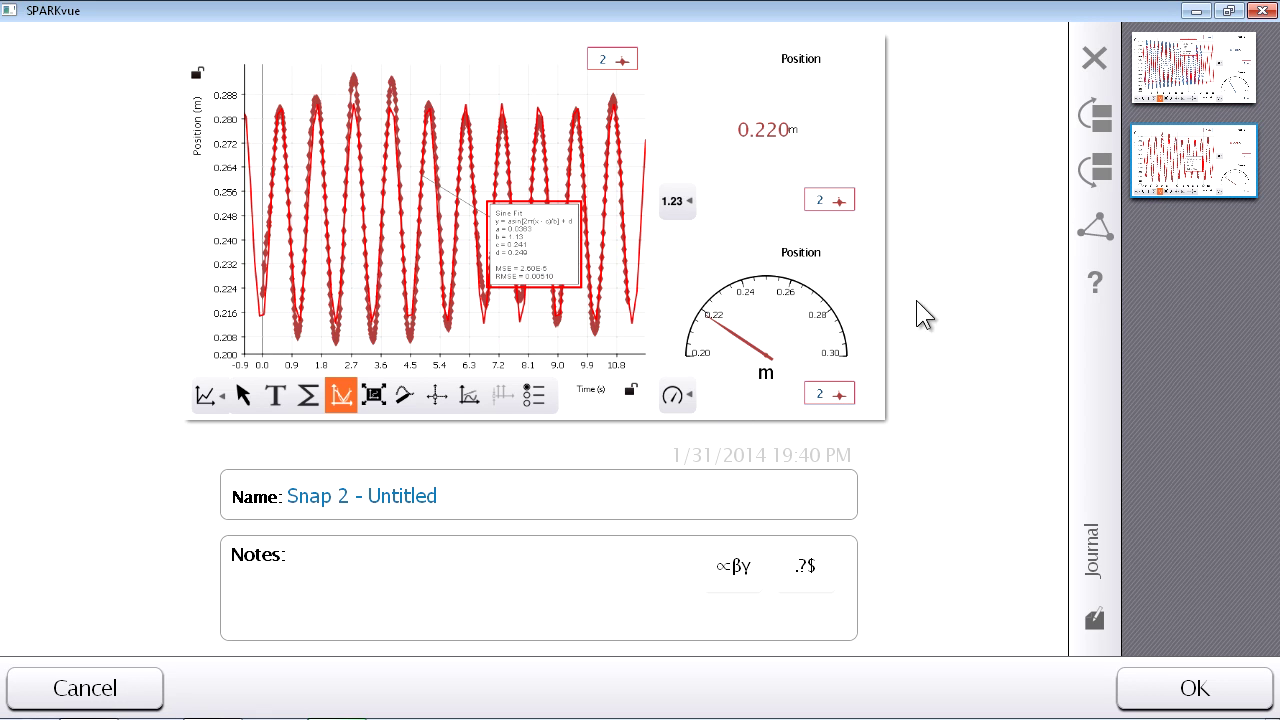
- Name snapshot 2 'stiffer spring', note 'period: 1.13s; shorter than the loose spring', and save
left_click(471, 493)
key("BackSpace")
key("BackSpace")
key("BackSpace")
key("BackSpace")
key("BackSpace")
key("BackSpace")
key("BackSpace")
key("BackSpace")
key("BackSpace")
key("BackSpace")
key("BackSpace")
key("BackSpace")
key("BackSpace")
key("BackSpace")
key("BackSpace")
key("BackSpace")
key("BackSpace")
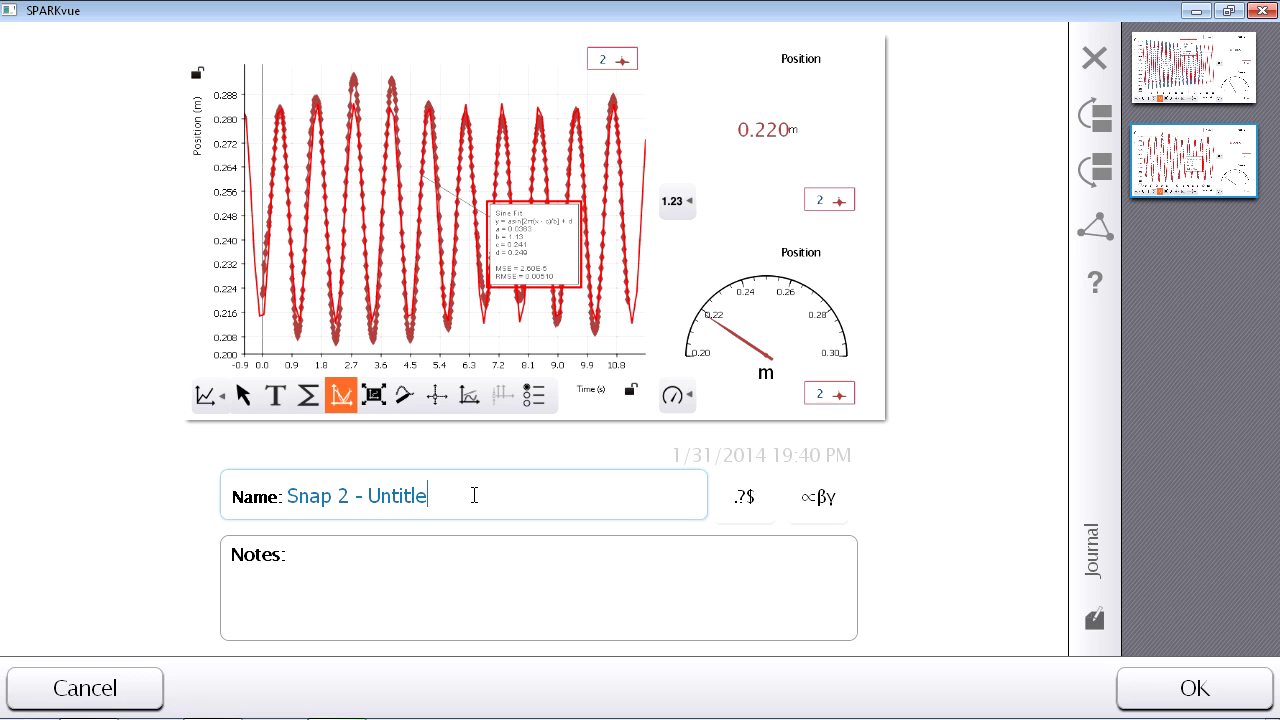
type("stiffe")
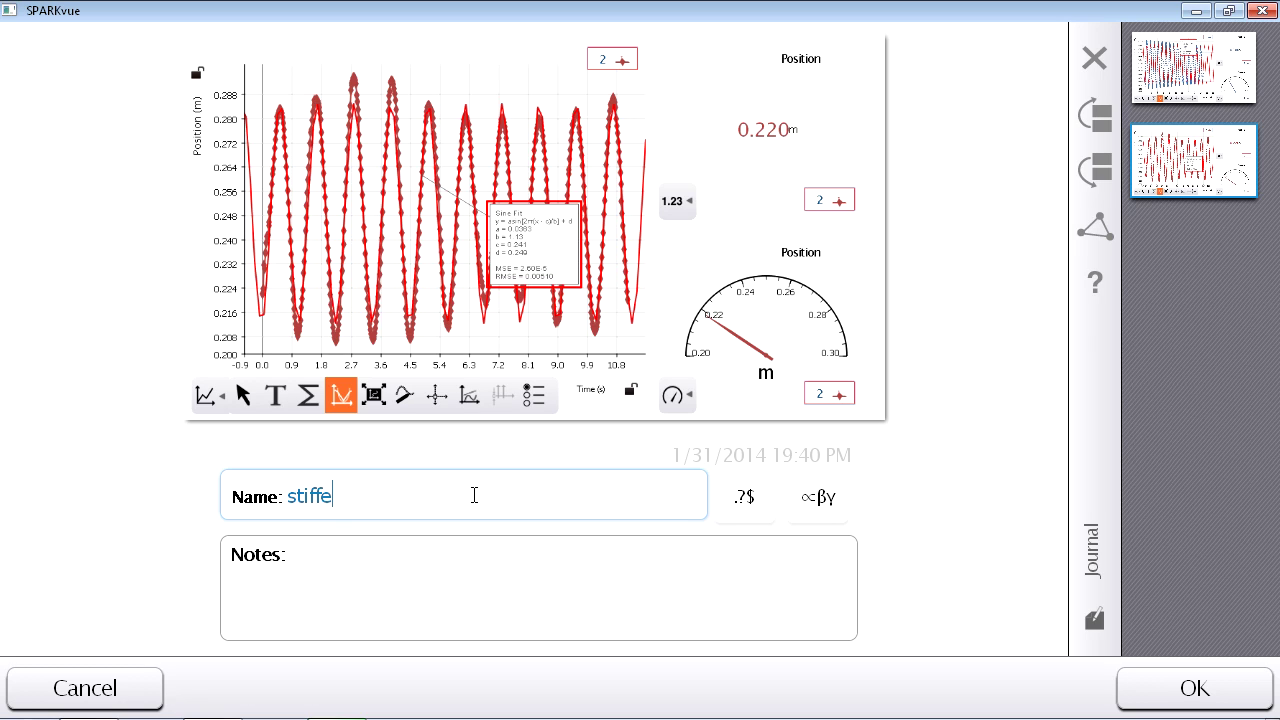
type("r spring")
left_click(391, 571)
type("periodL")
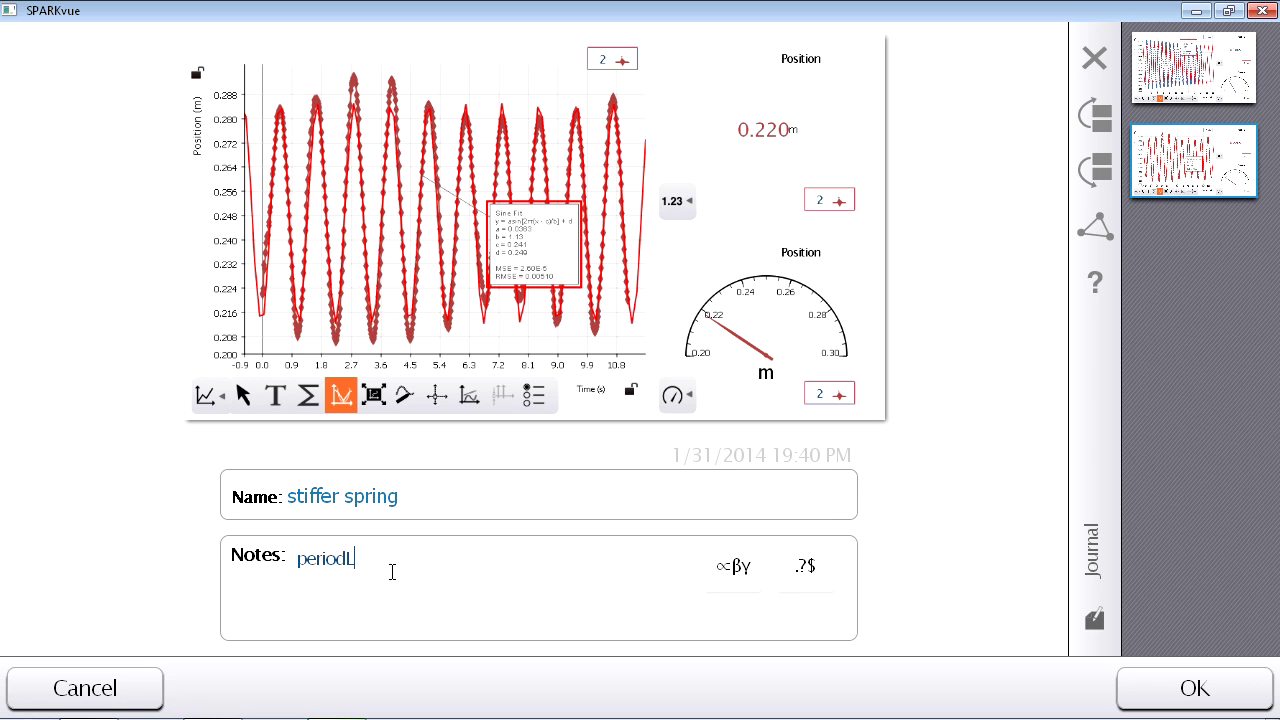
key("BackSpace")
type(": 1.13s; shorter than the ")
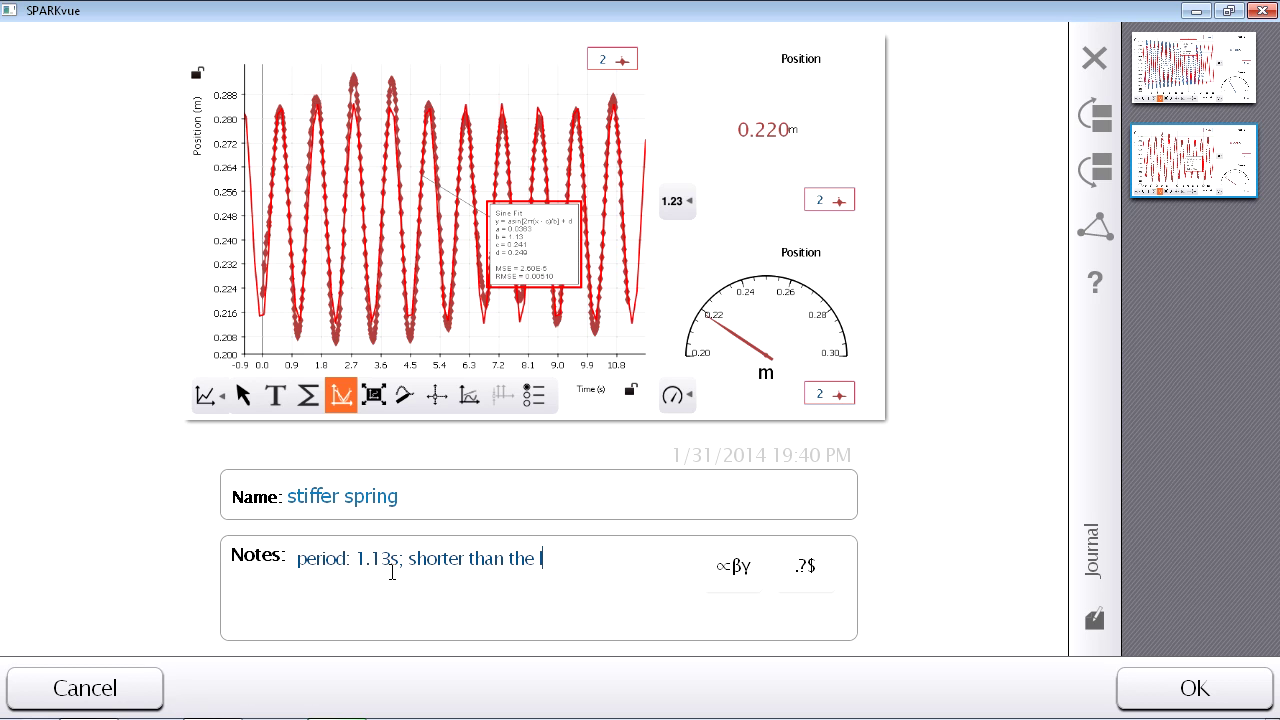
type("loose spring")
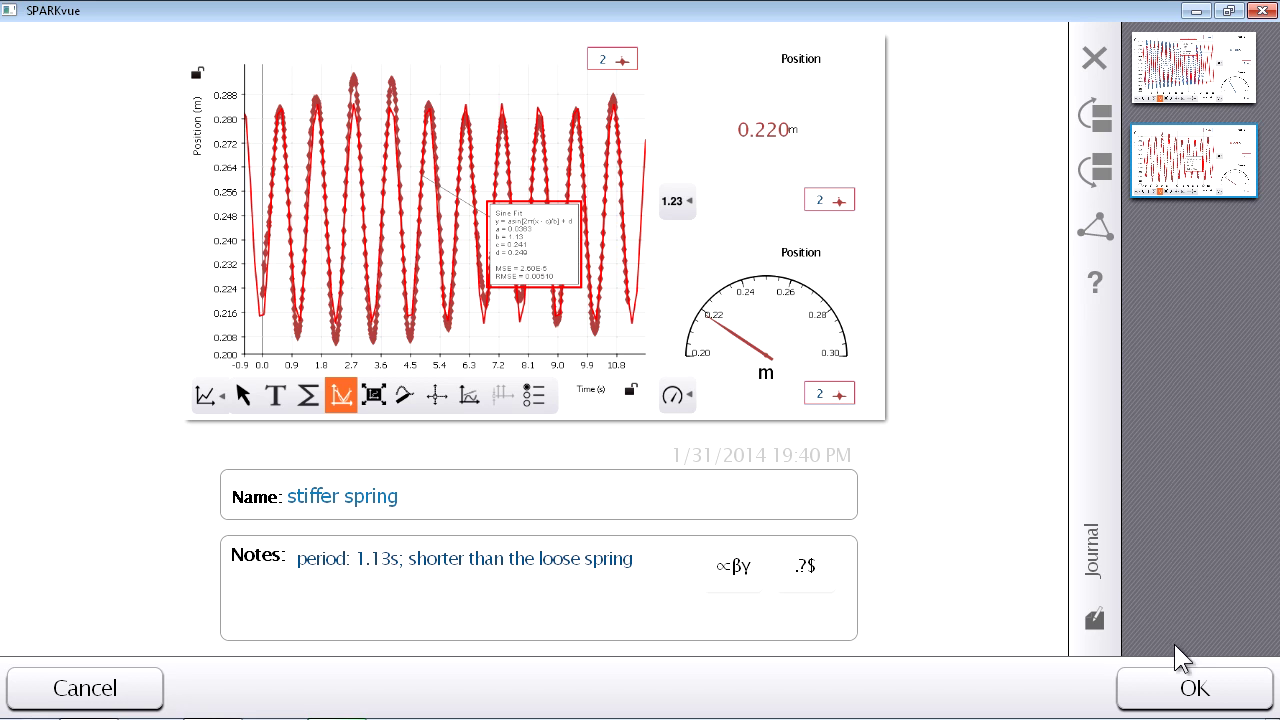
left_click(1195, 690)
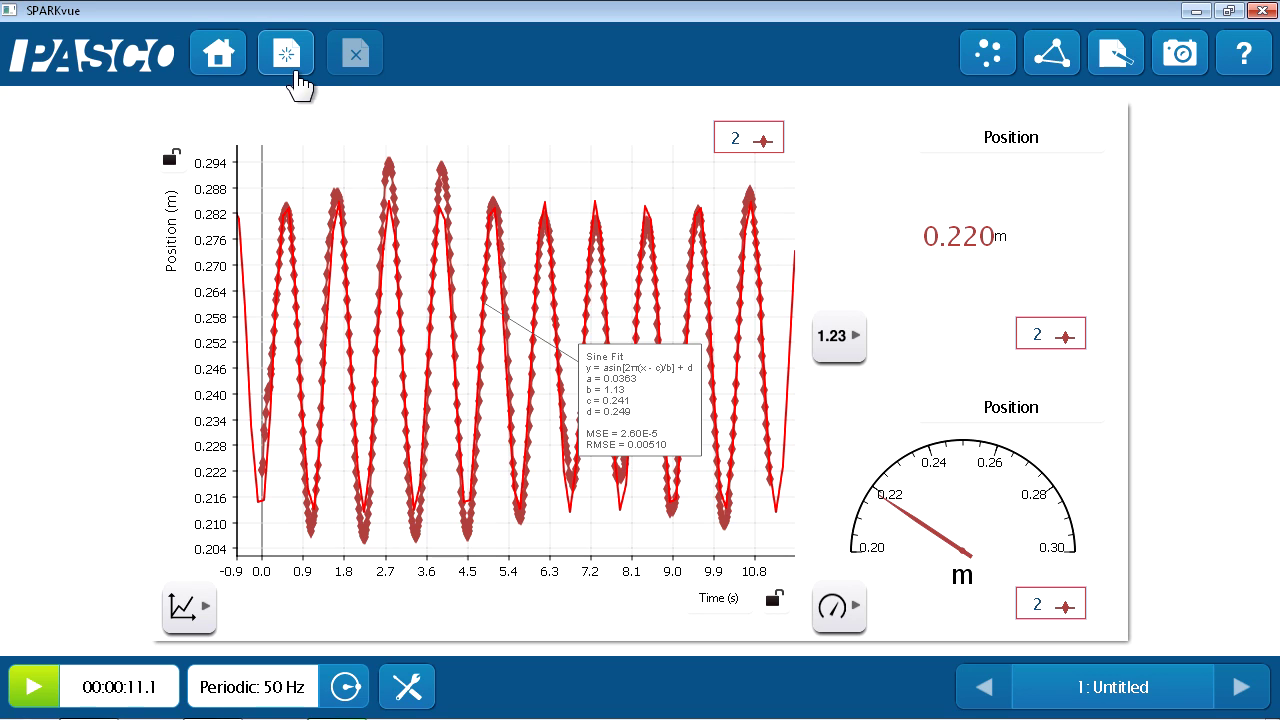
- Add a full-page second page with a bar graph and open its horizontal-axis measurement choice
left_click(287, 80)
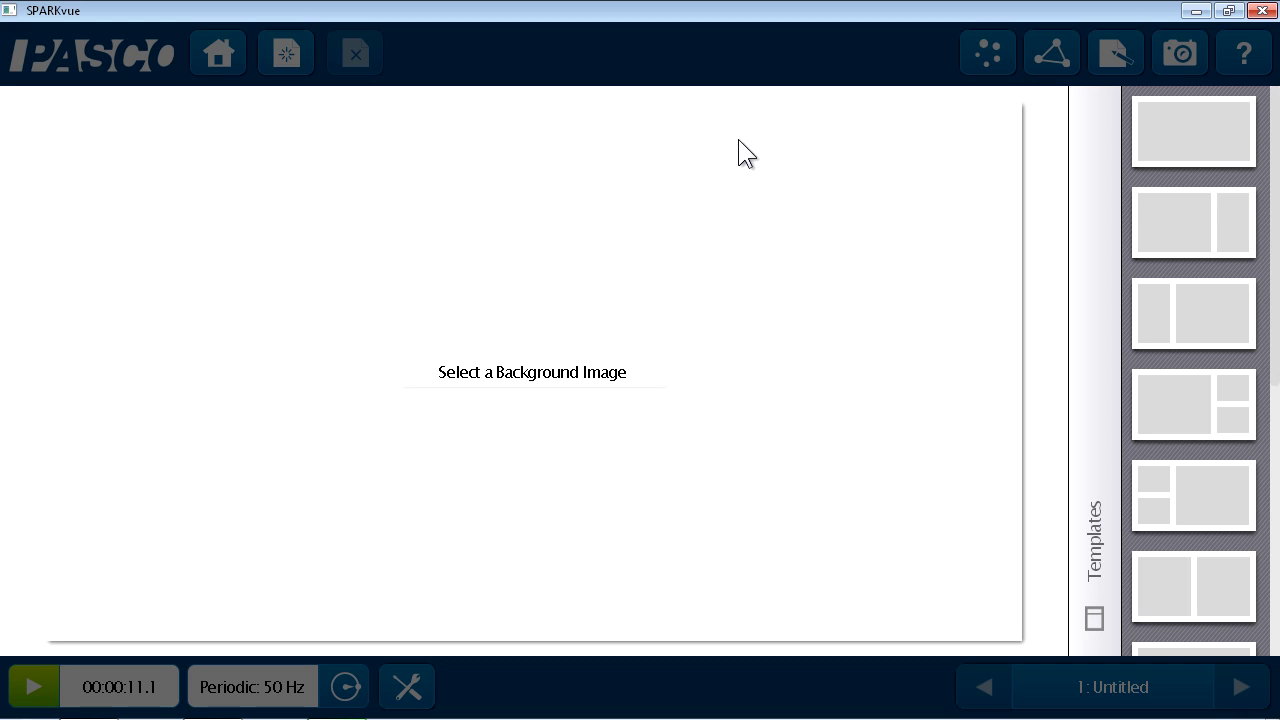
left_click(1193, 140)
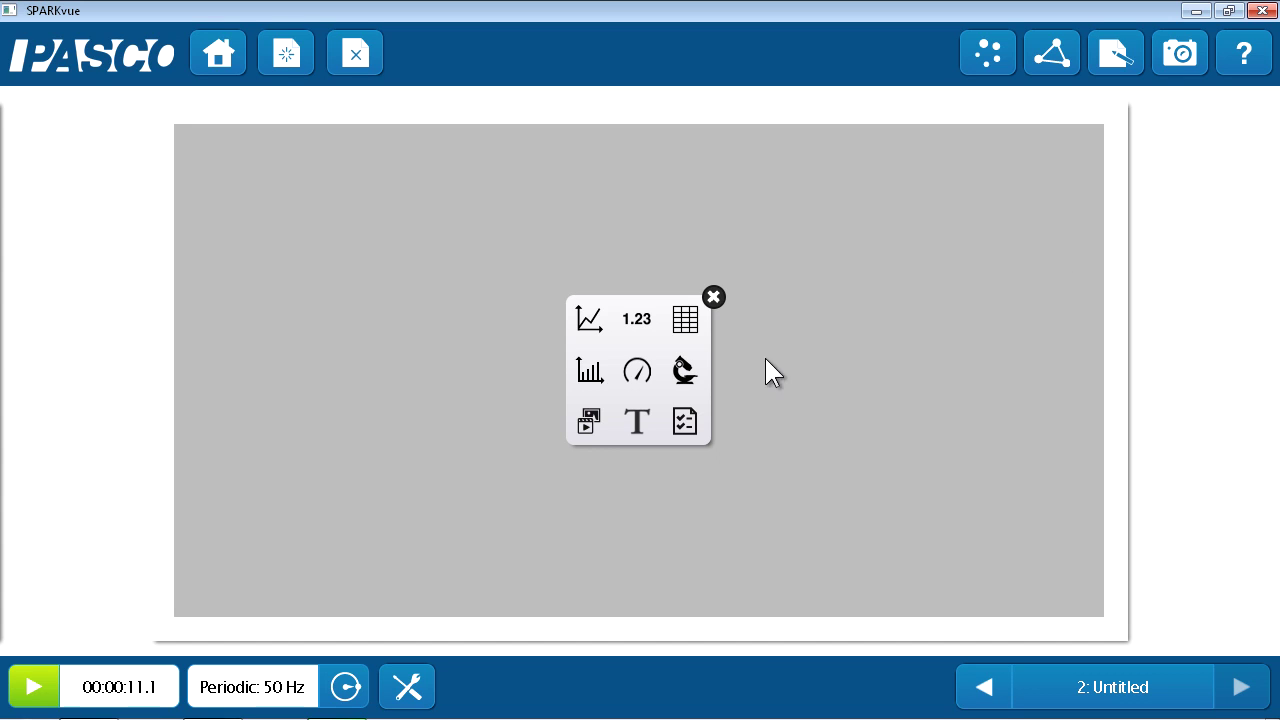
left_click(600, 372)
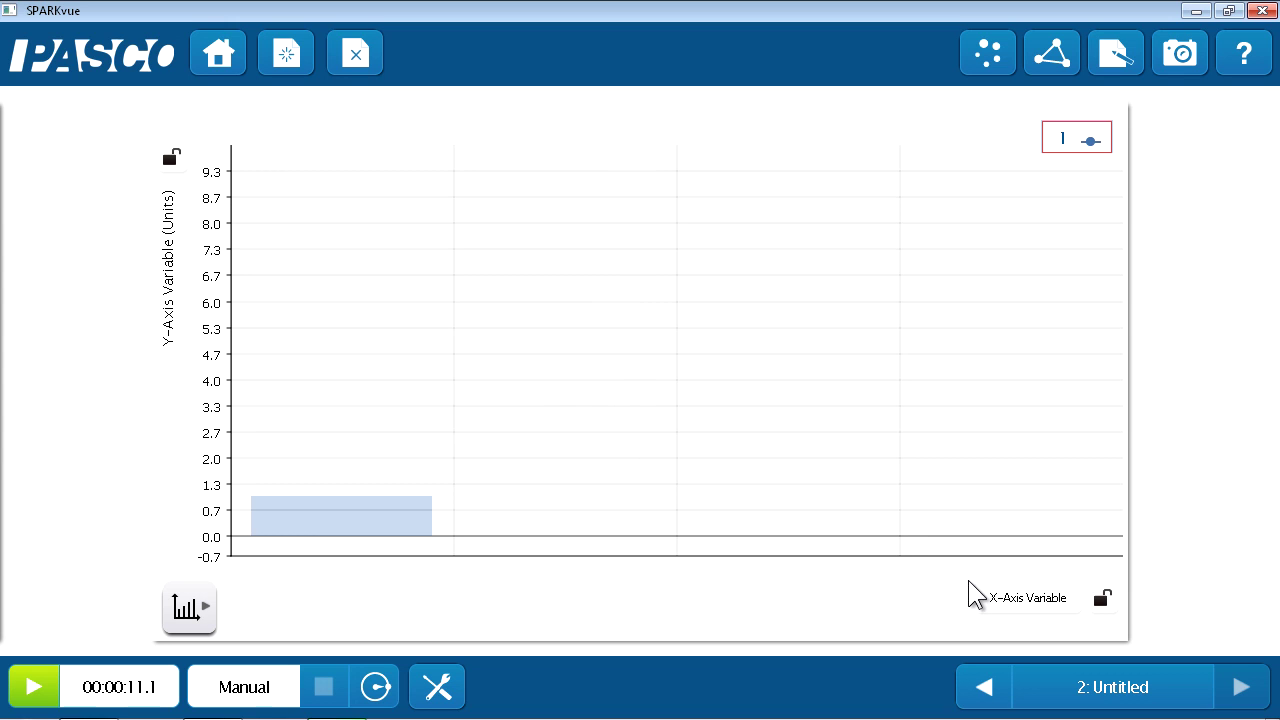
left_click(994, 598)
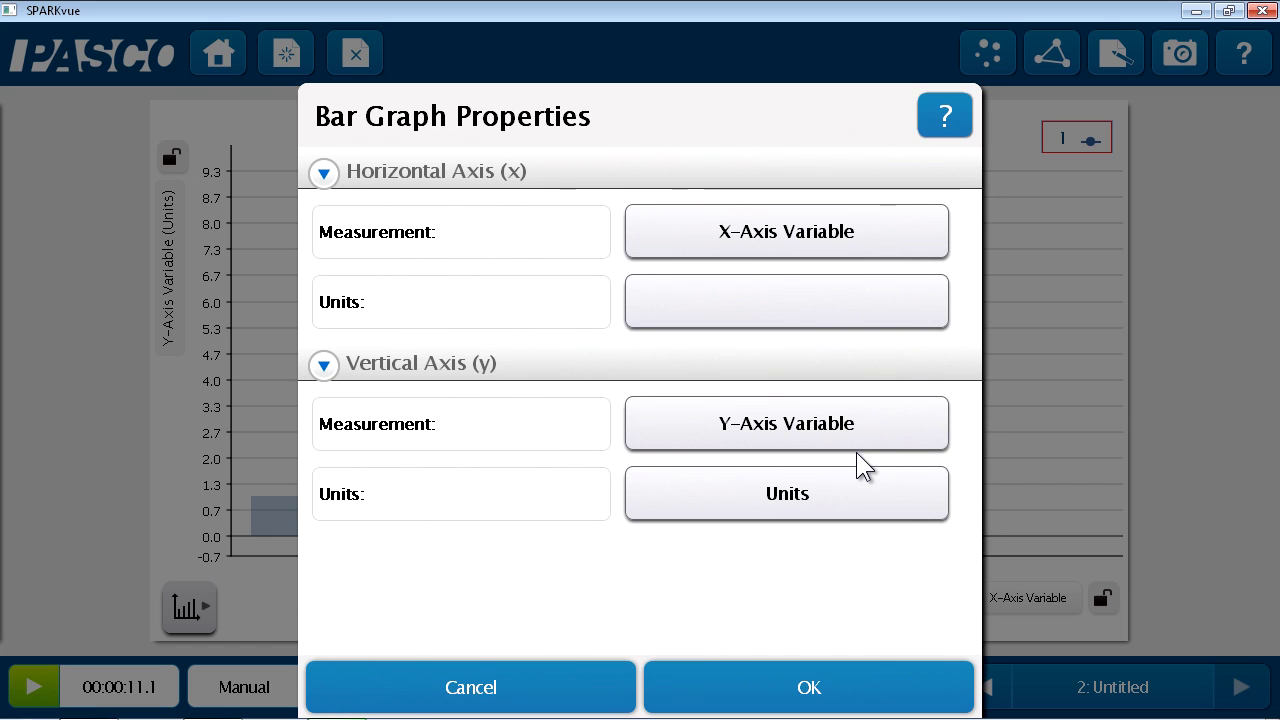
left_click(822, 240)
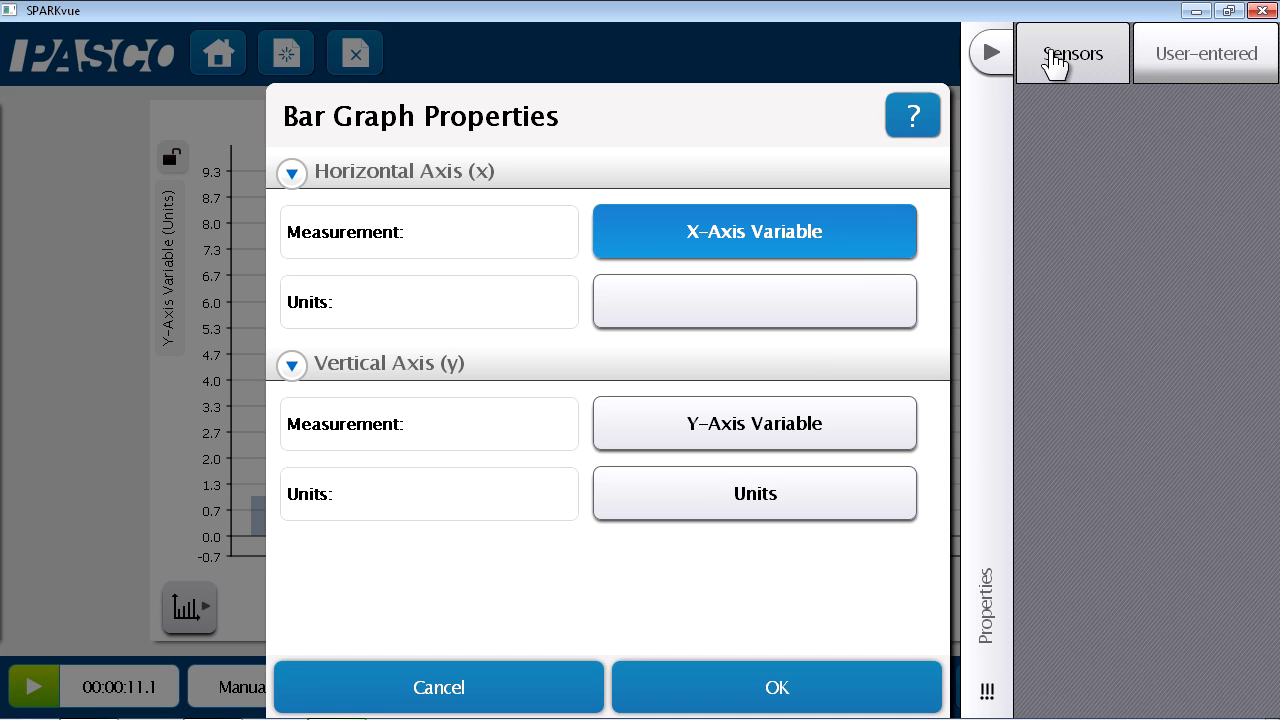
- Make the horizontal axis a user-entered text data set named 'spring type'
left_click(1188, 70)
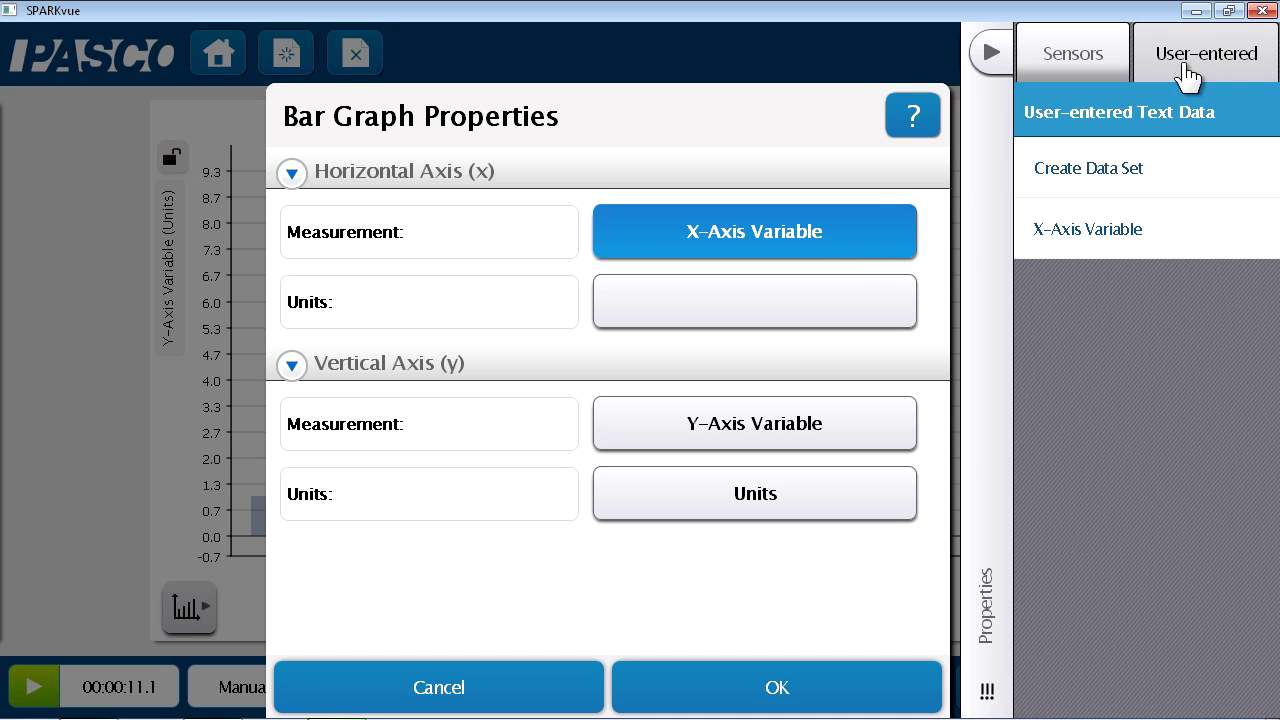
left_click(1177, 170)
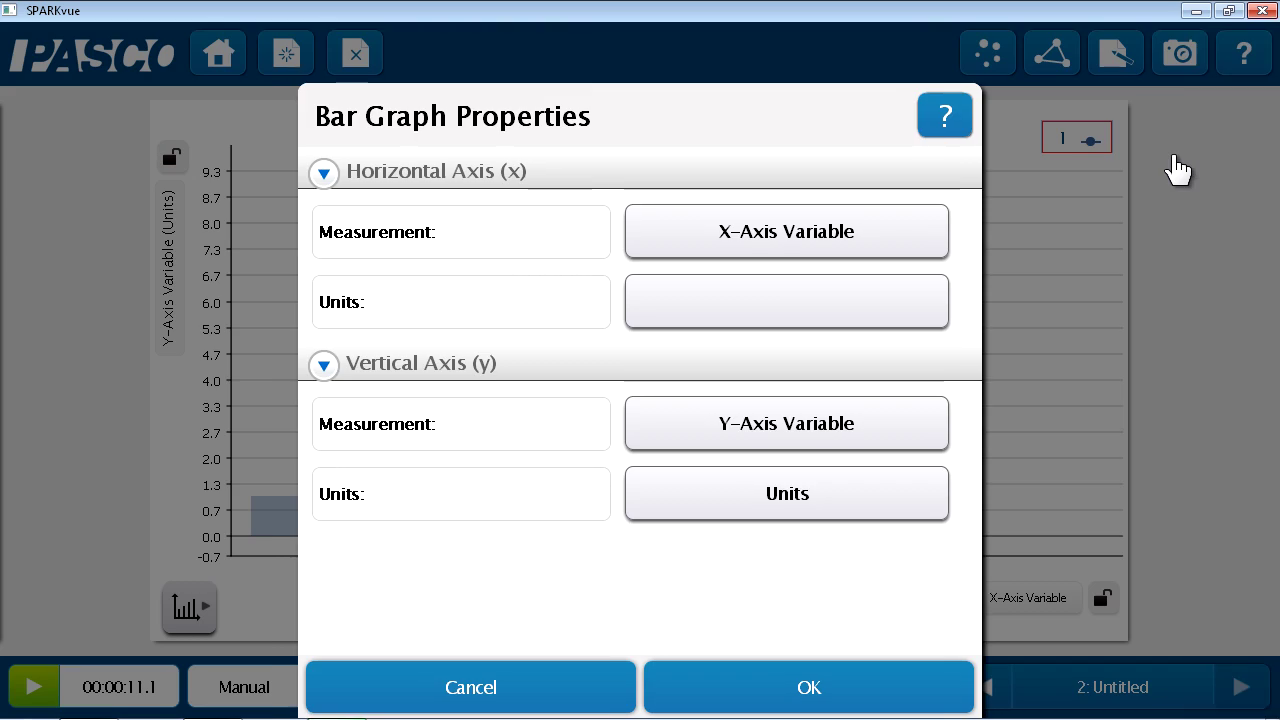
left_click(780, 186)
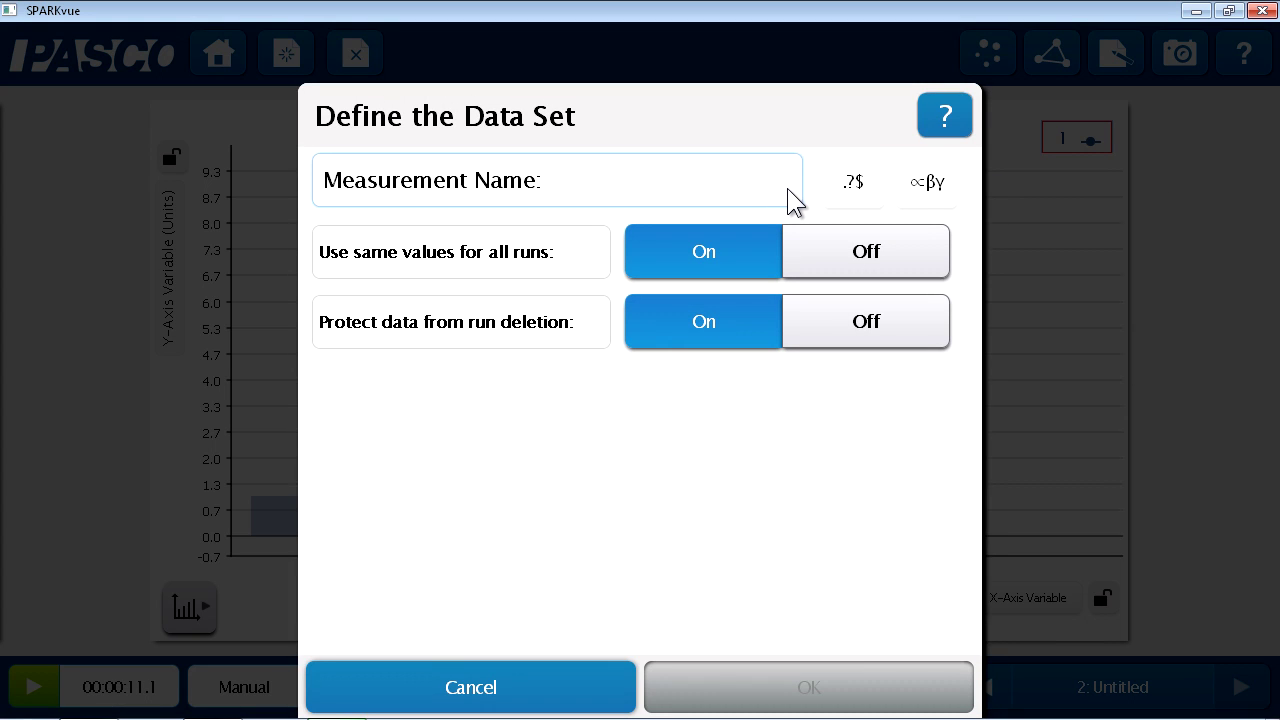
type("spring type")
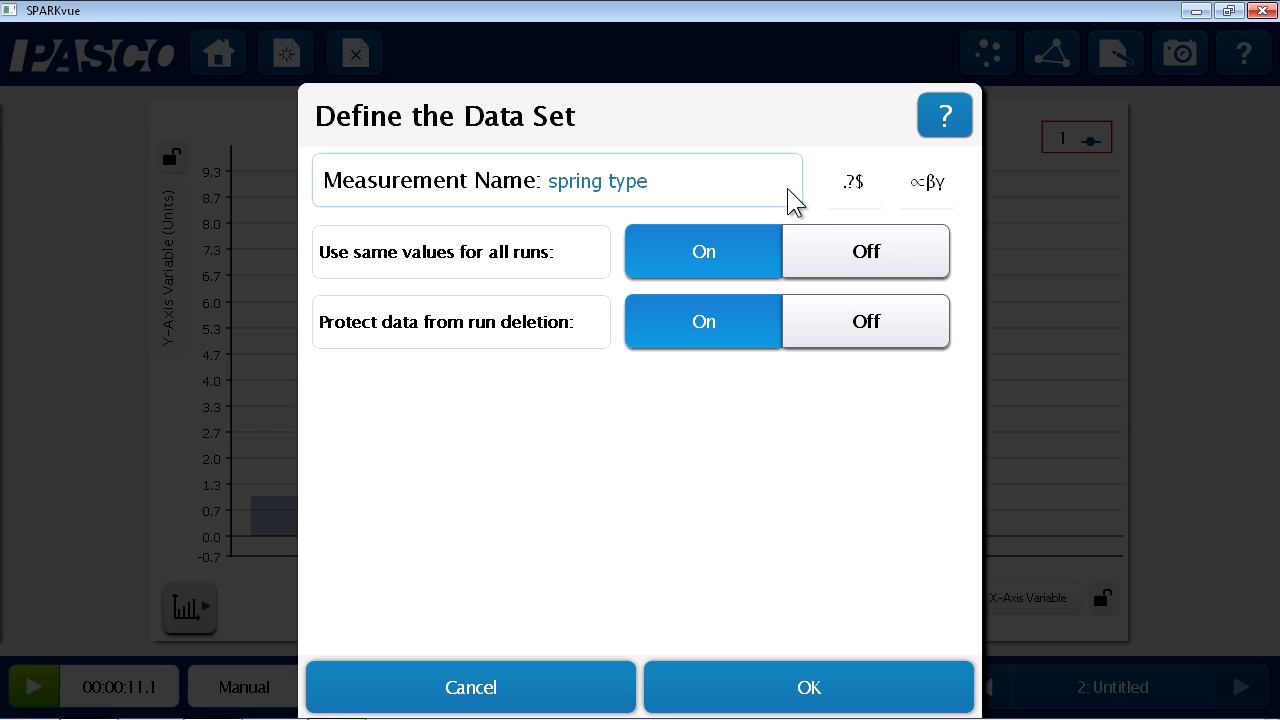
left_click(823, 686)
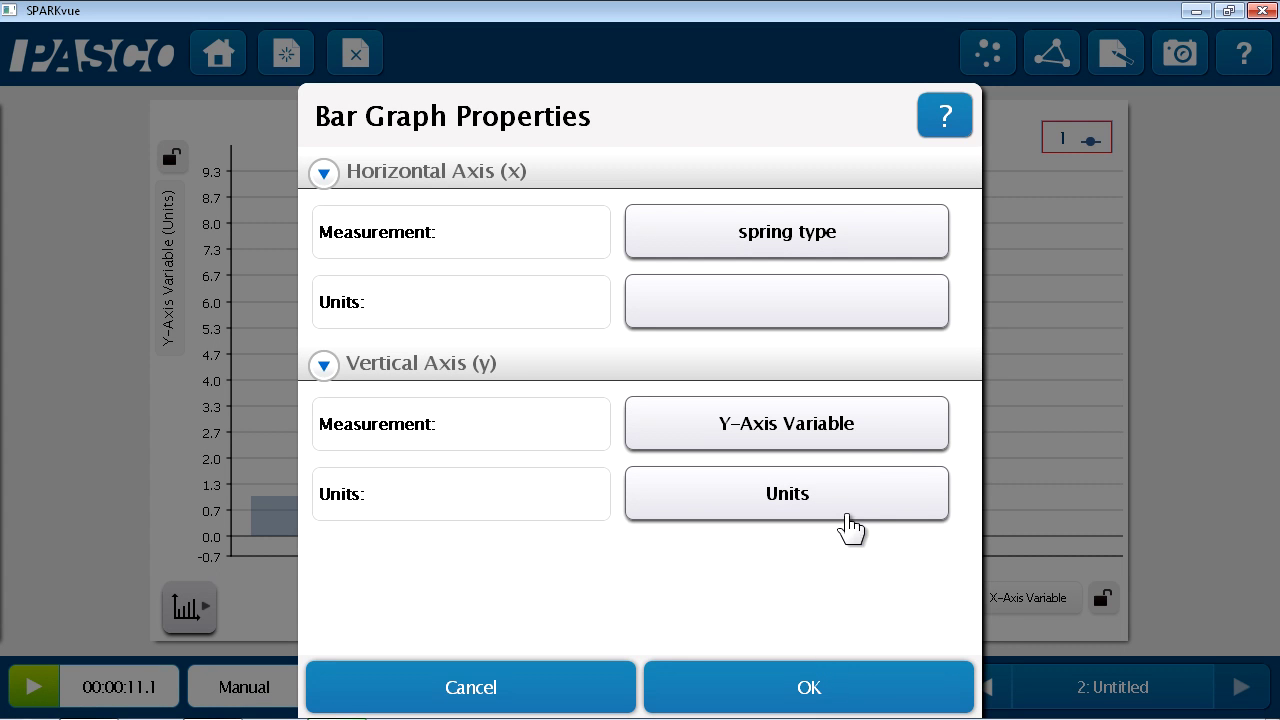
- Make the vertical axis a user-entered number data set 'period of oscillation' in s, and apply
left_click(855, 426)
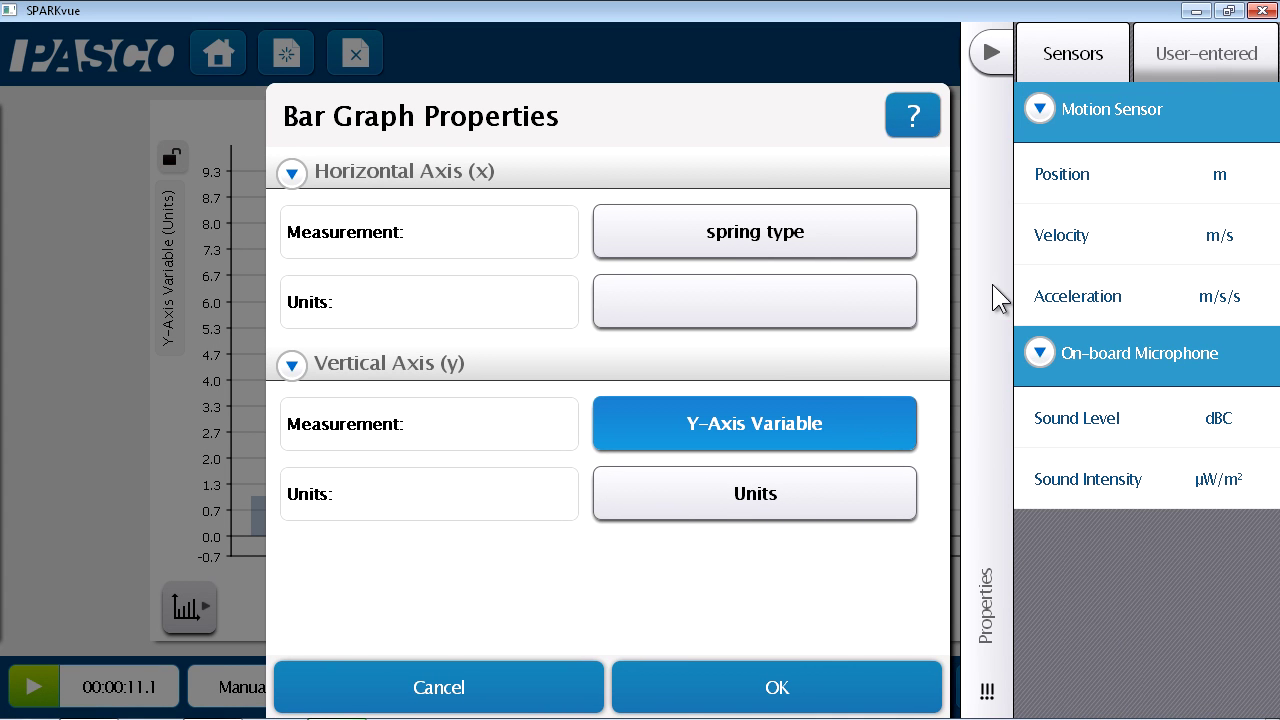
left_click(1198, 60)
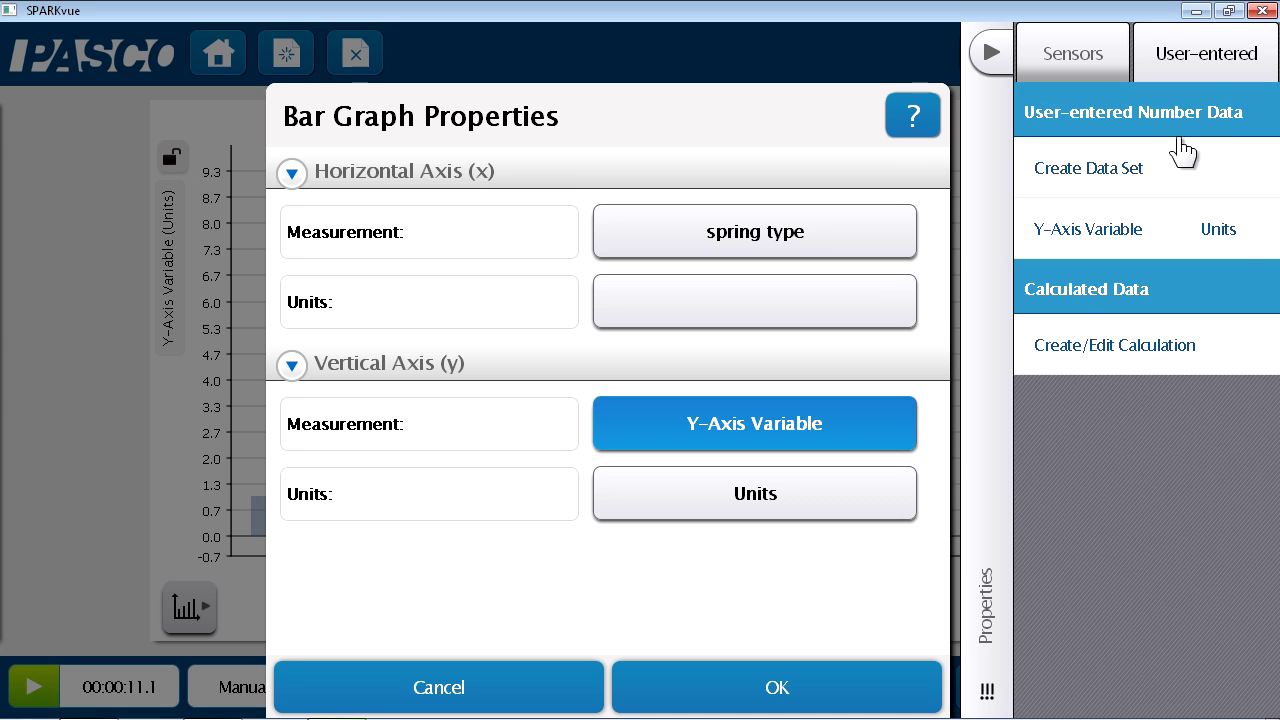
left_click(1160, 166)
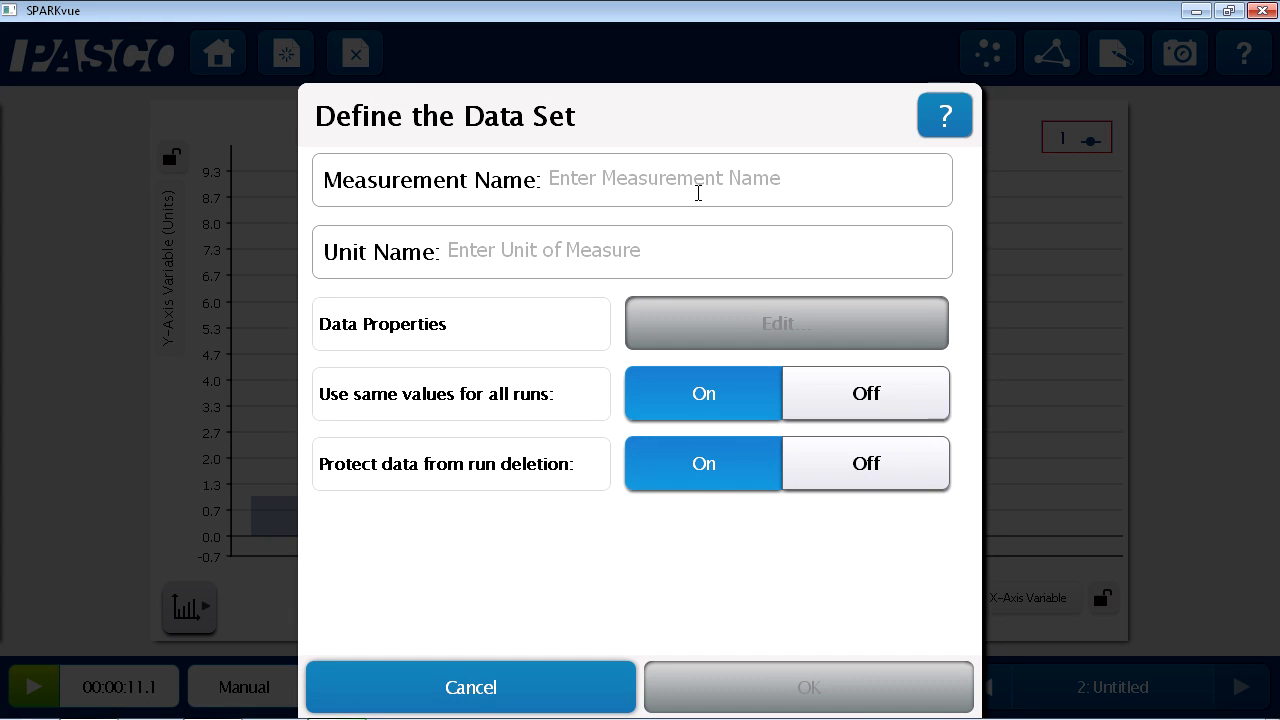
left_click(698, 193)
type("period o")
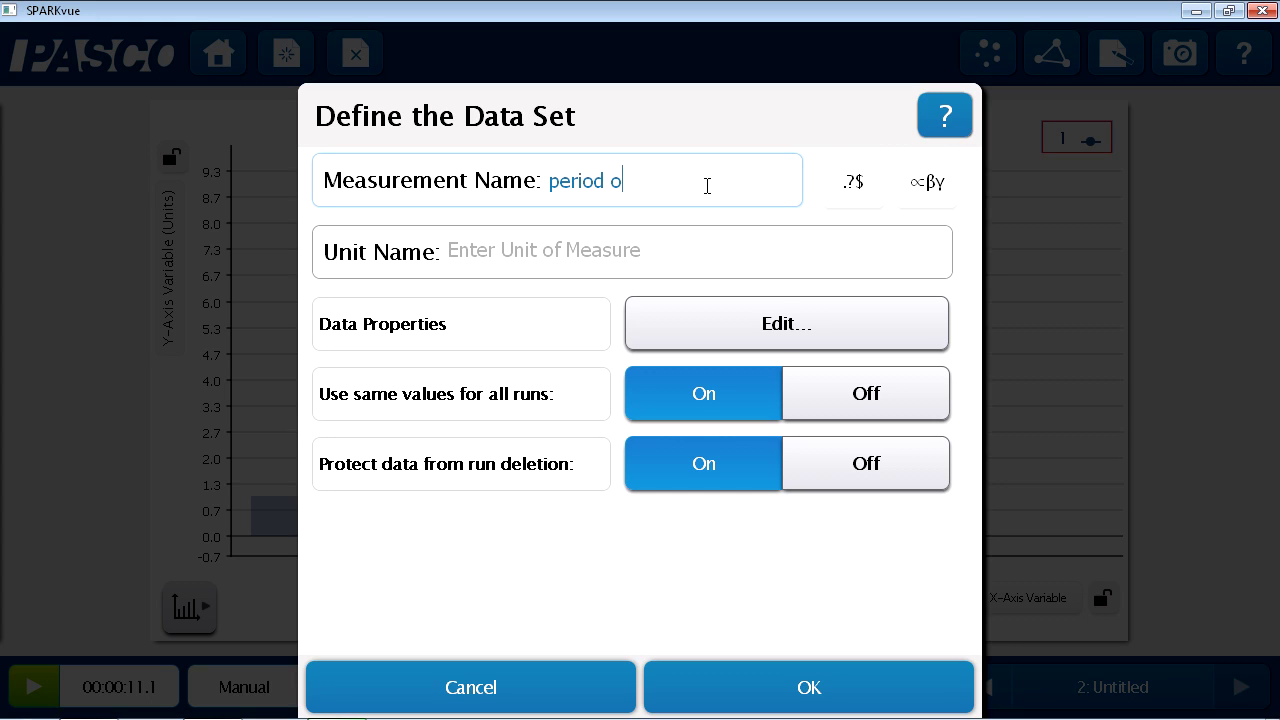
type("f oscillation")
left_click(686, 243)
type("s")
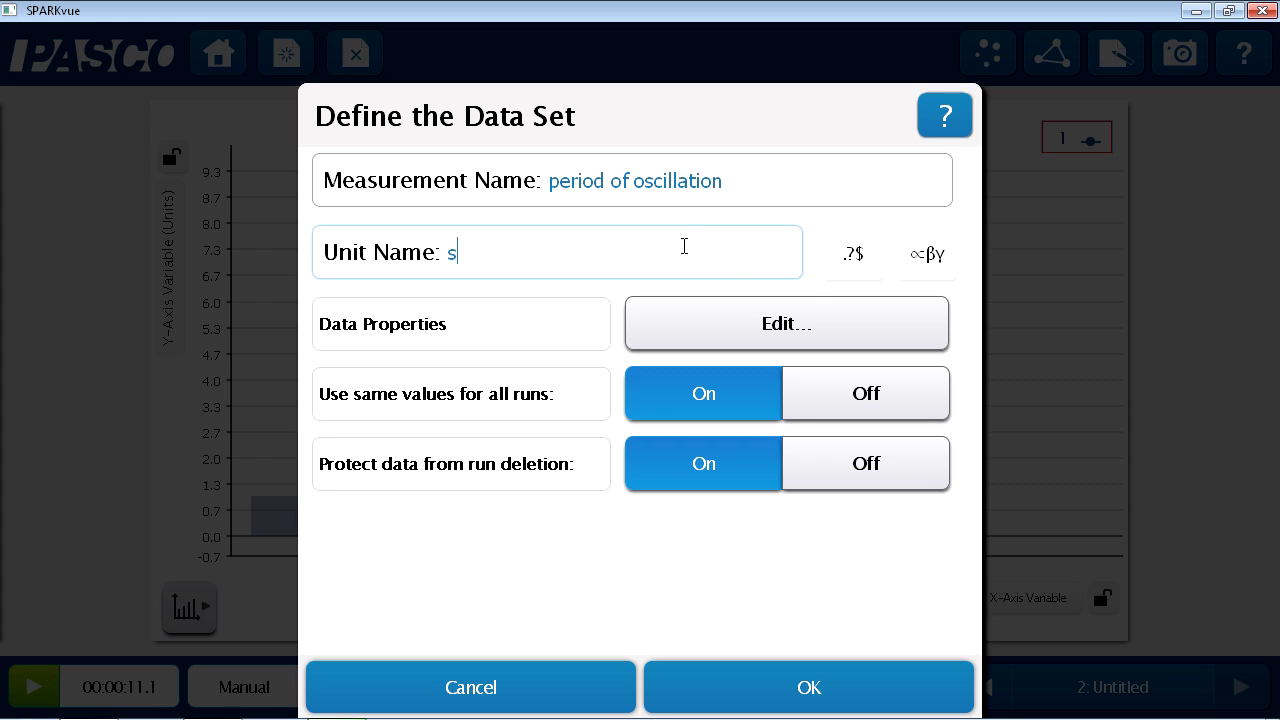
left_click(882, 686)
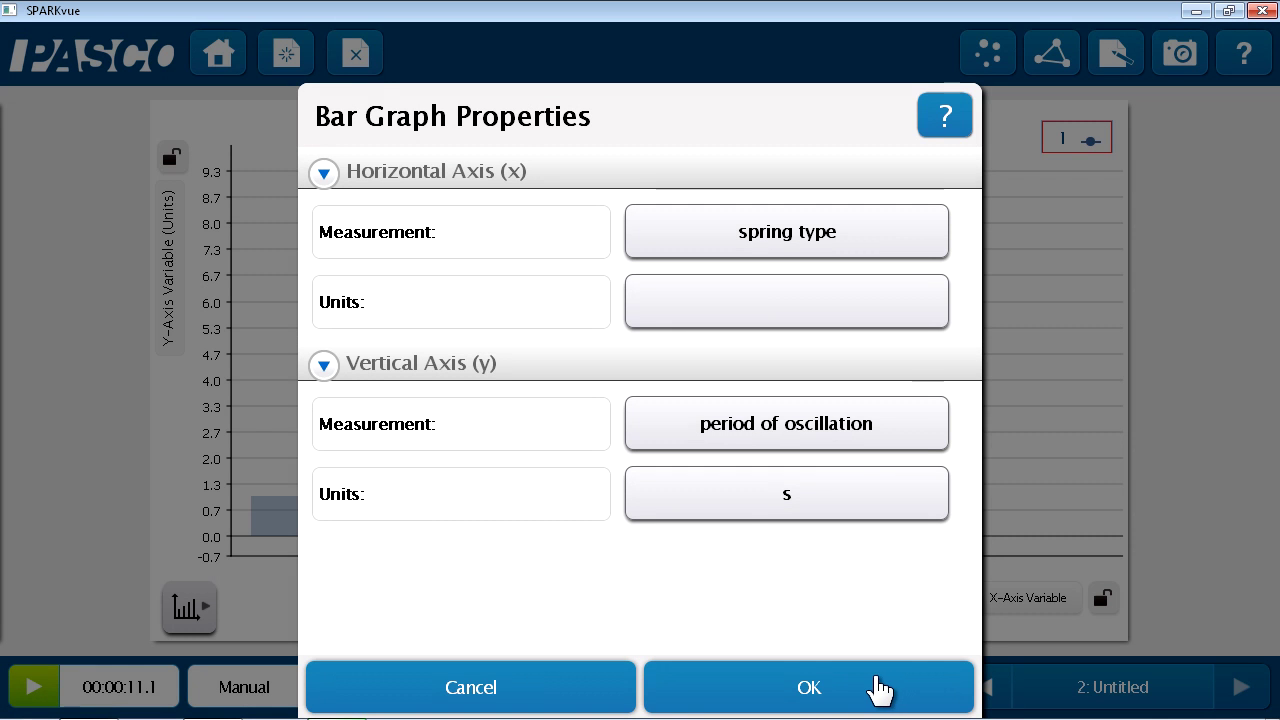
left_click(878, 687)
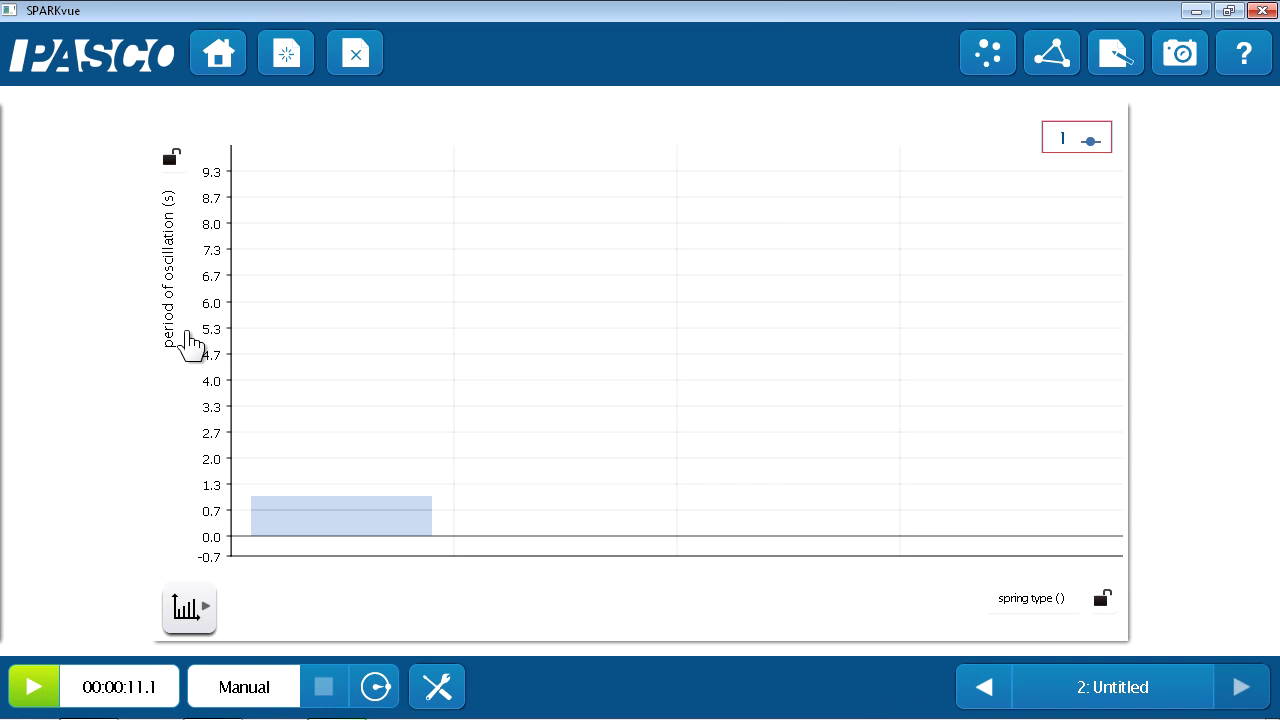
- Title the first bar 'loose' with value 1.24
left_click(313, 510)
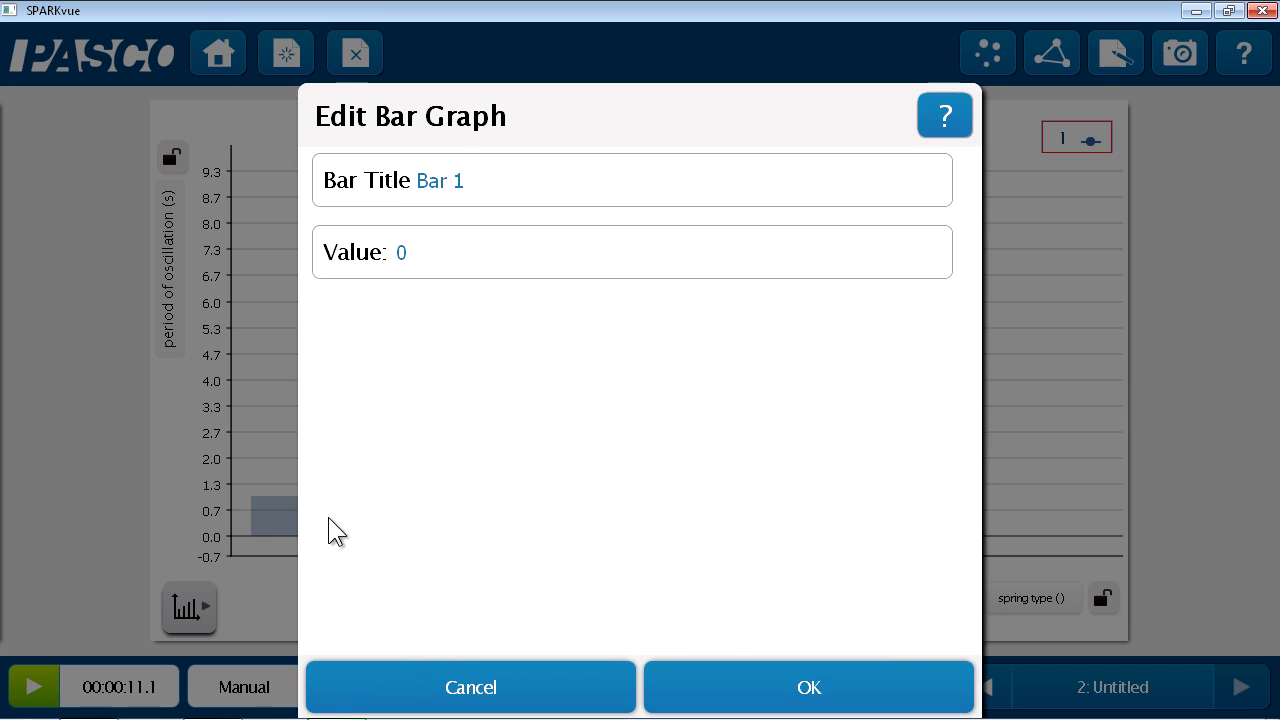
left_click(483, 180)
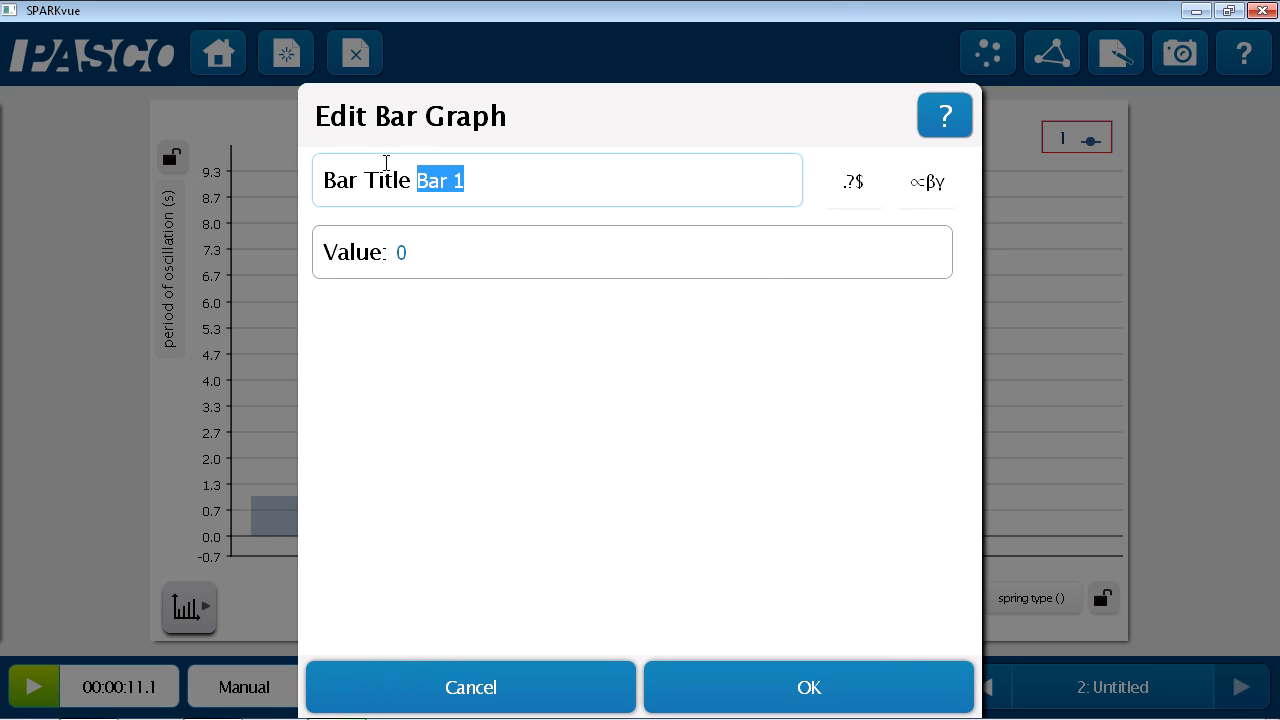
type("loose")
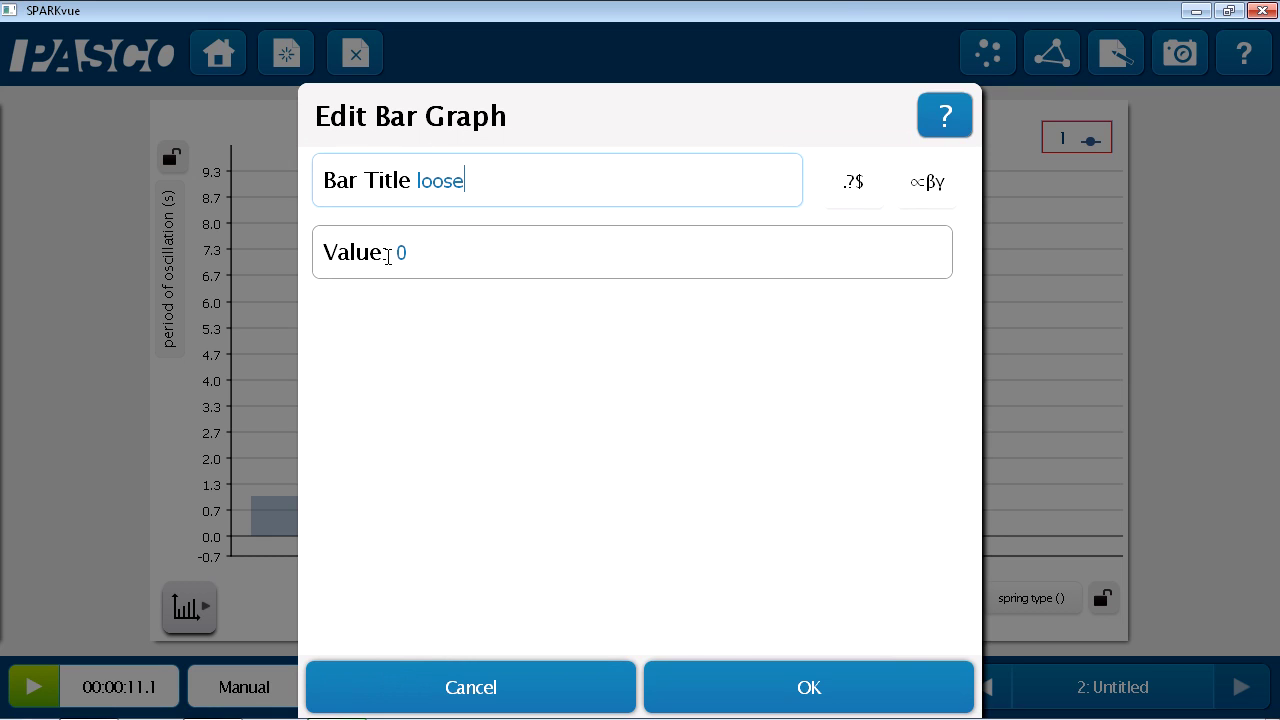
left_click(405, 254)
type("1.")
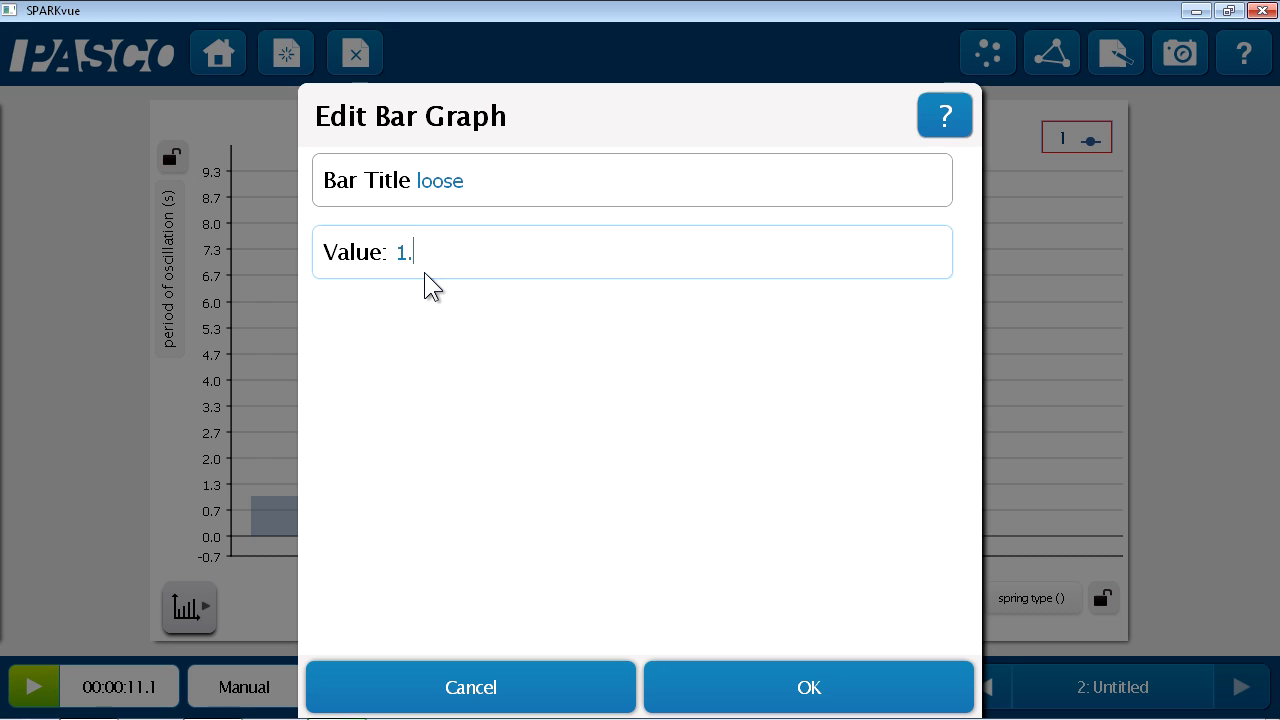
type("24")
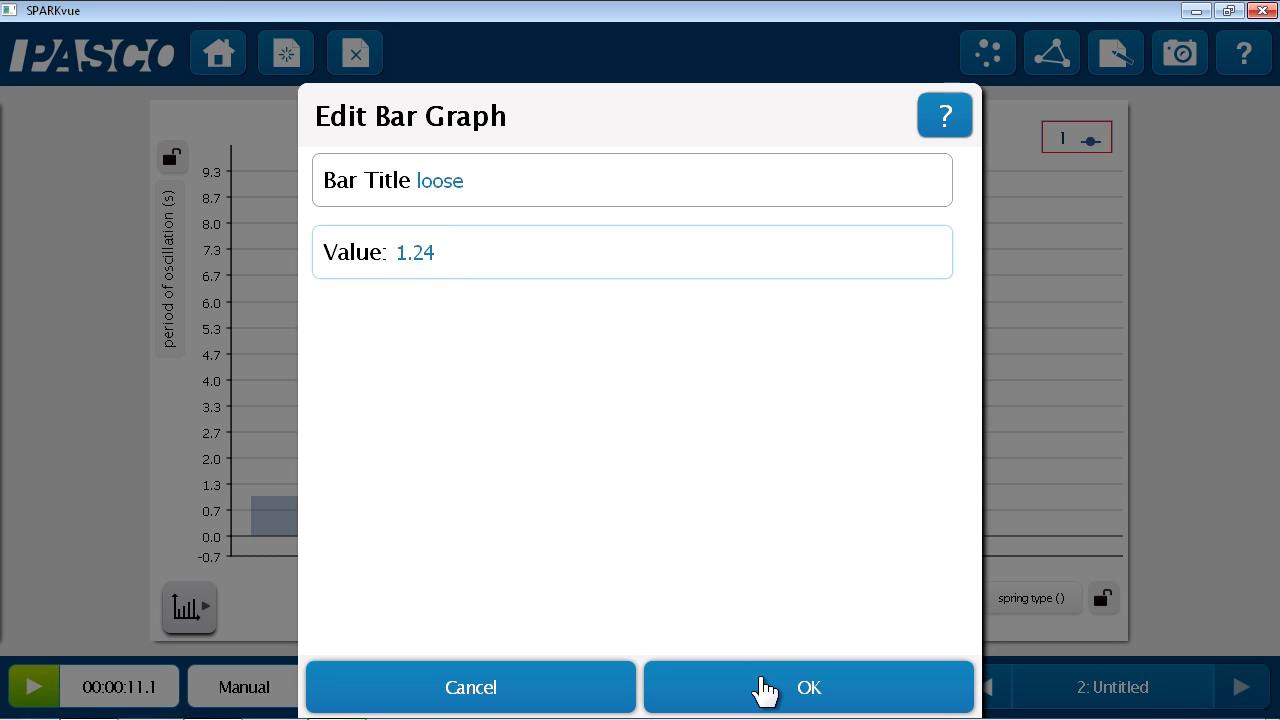
left_click(762, 688)
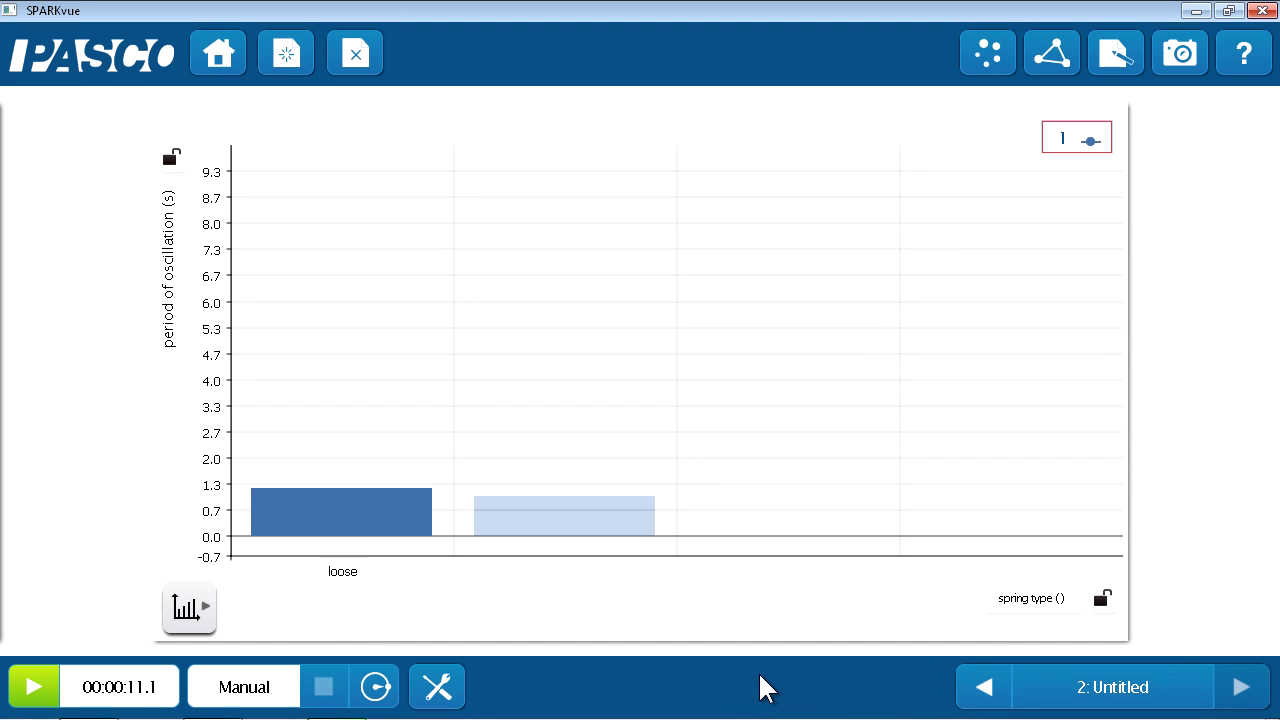
- Title the second bar 'stiff' with value 1.13
left_click(585, 537)
left_click(491, 177)
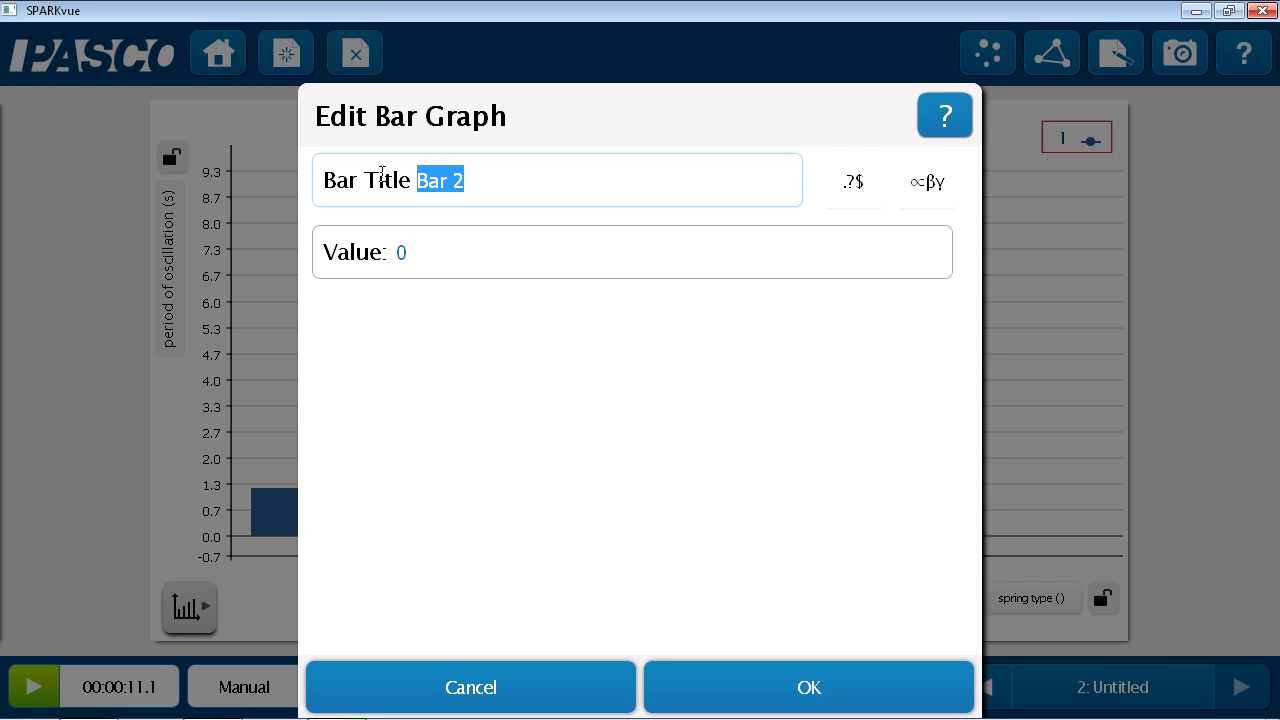
type("stiff")
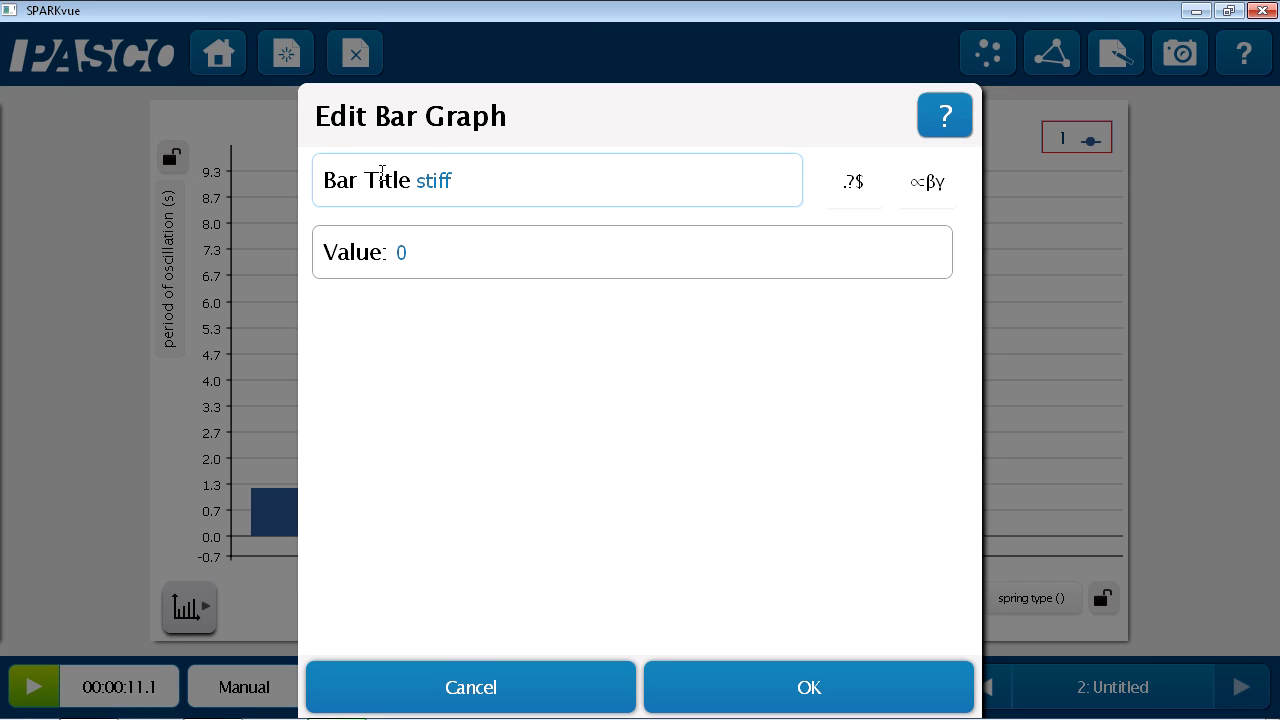
left_click(408, 258)
key("BackSpace")
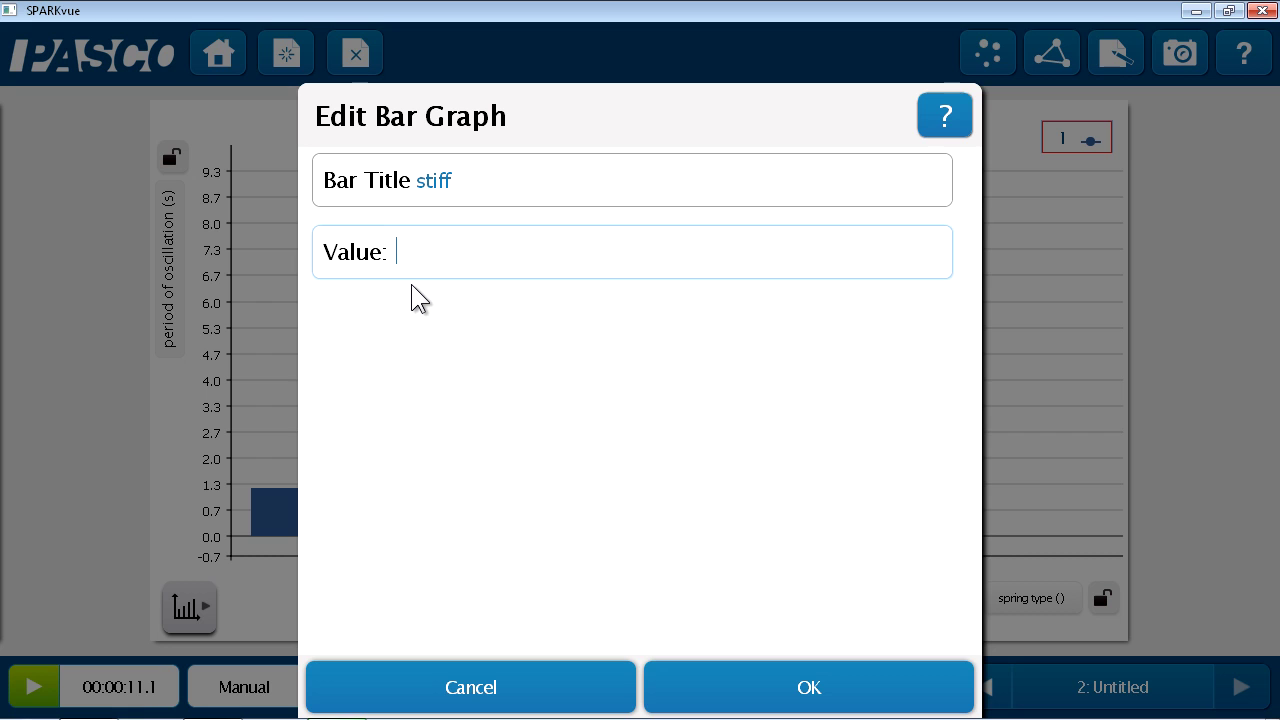
type("1.13")
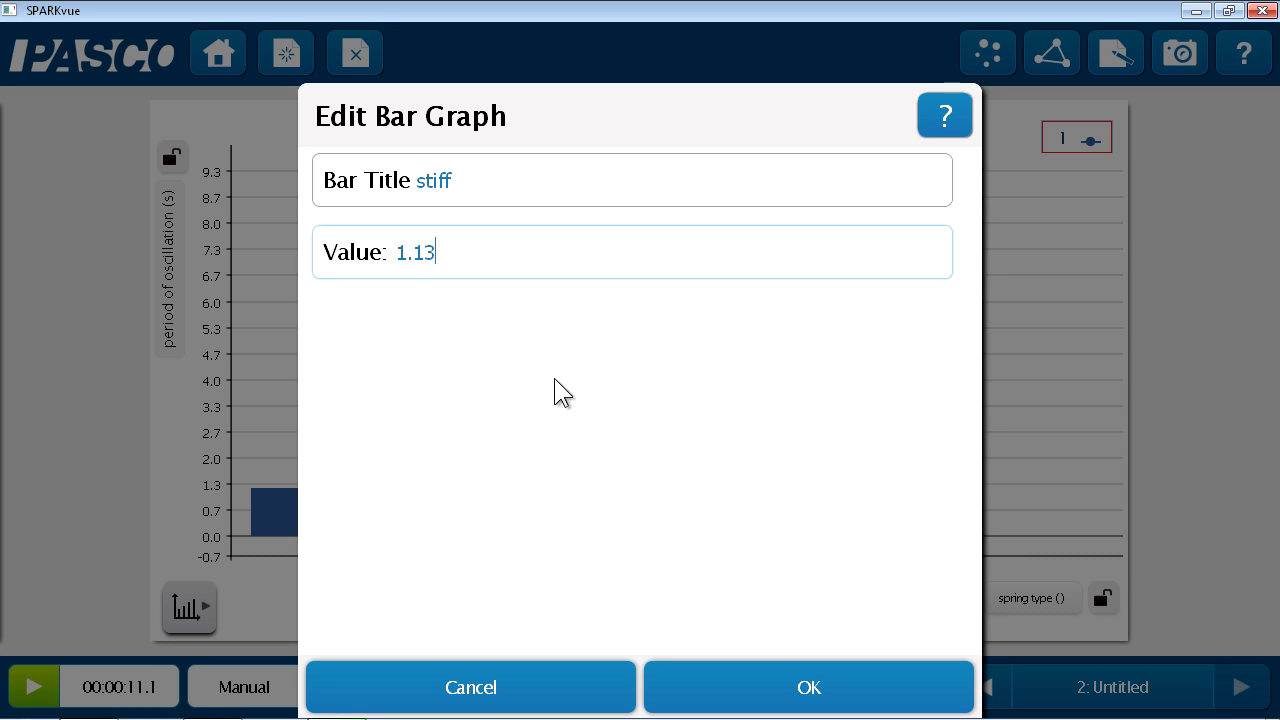
left_click(745, 680)
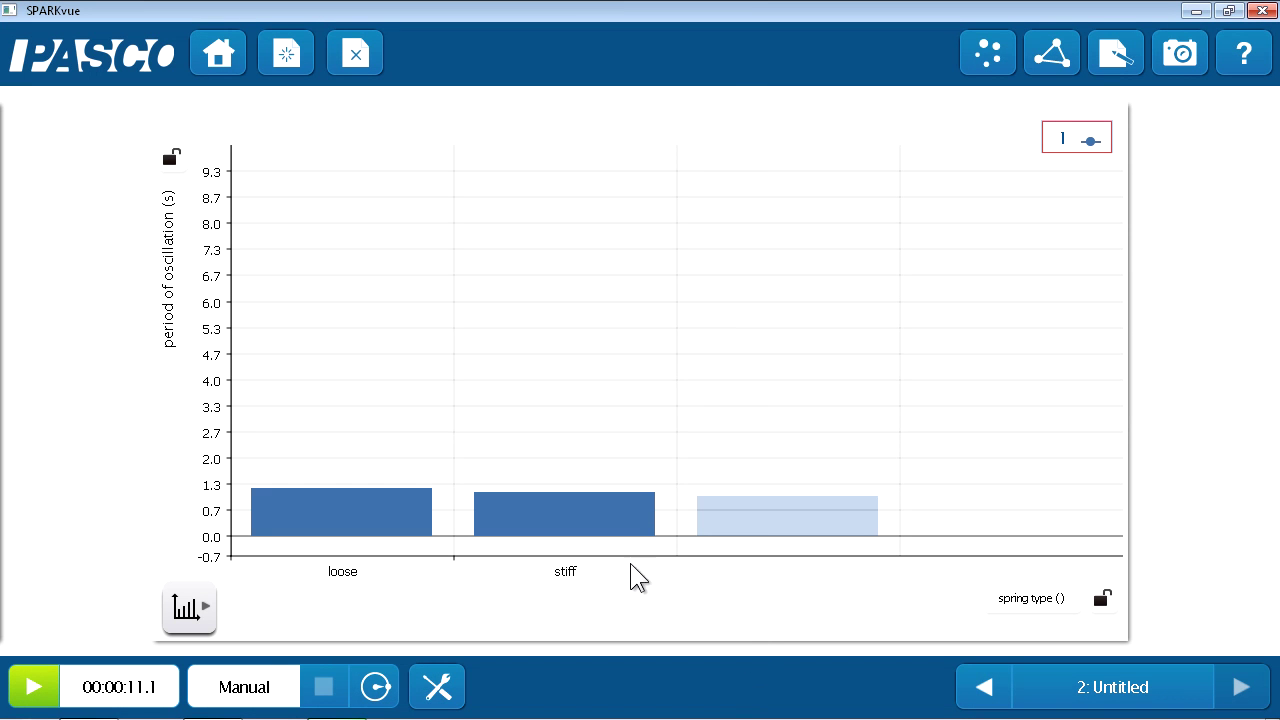
- Scale the bar graph to fit, show value labels above the bars, and add run 2's bars
left_click(203, 603)
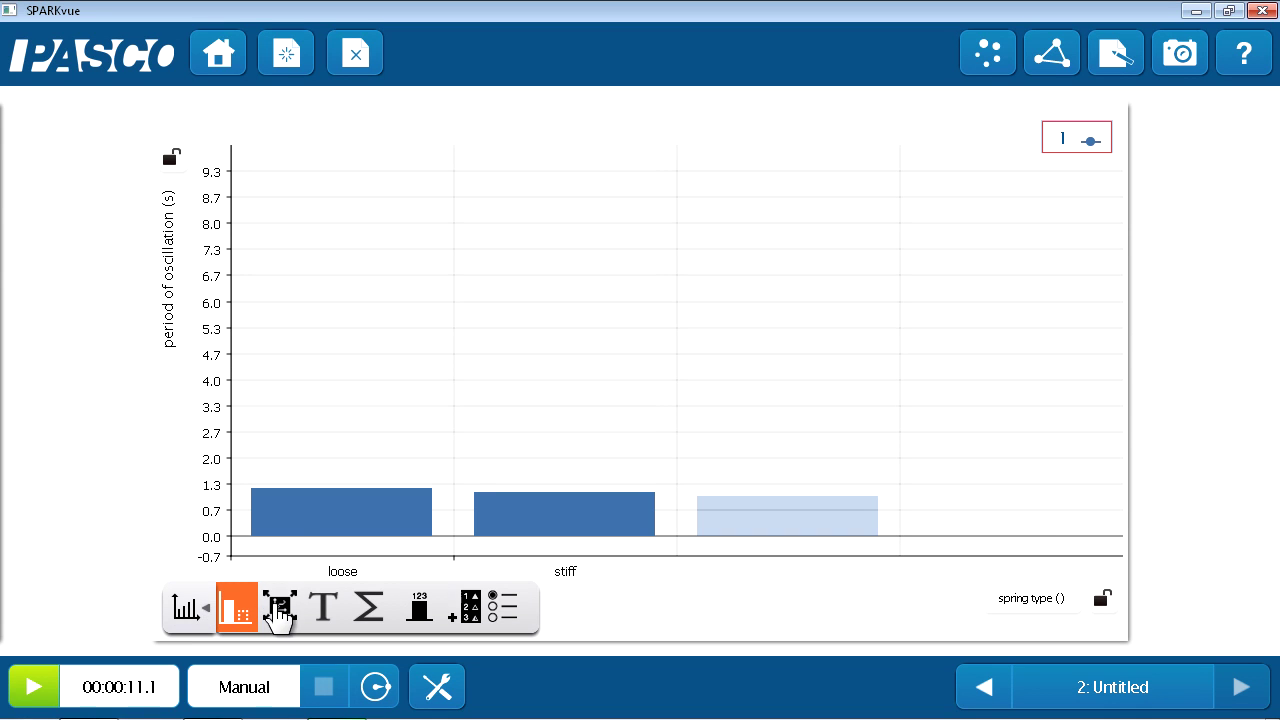
left_click(277, 606)
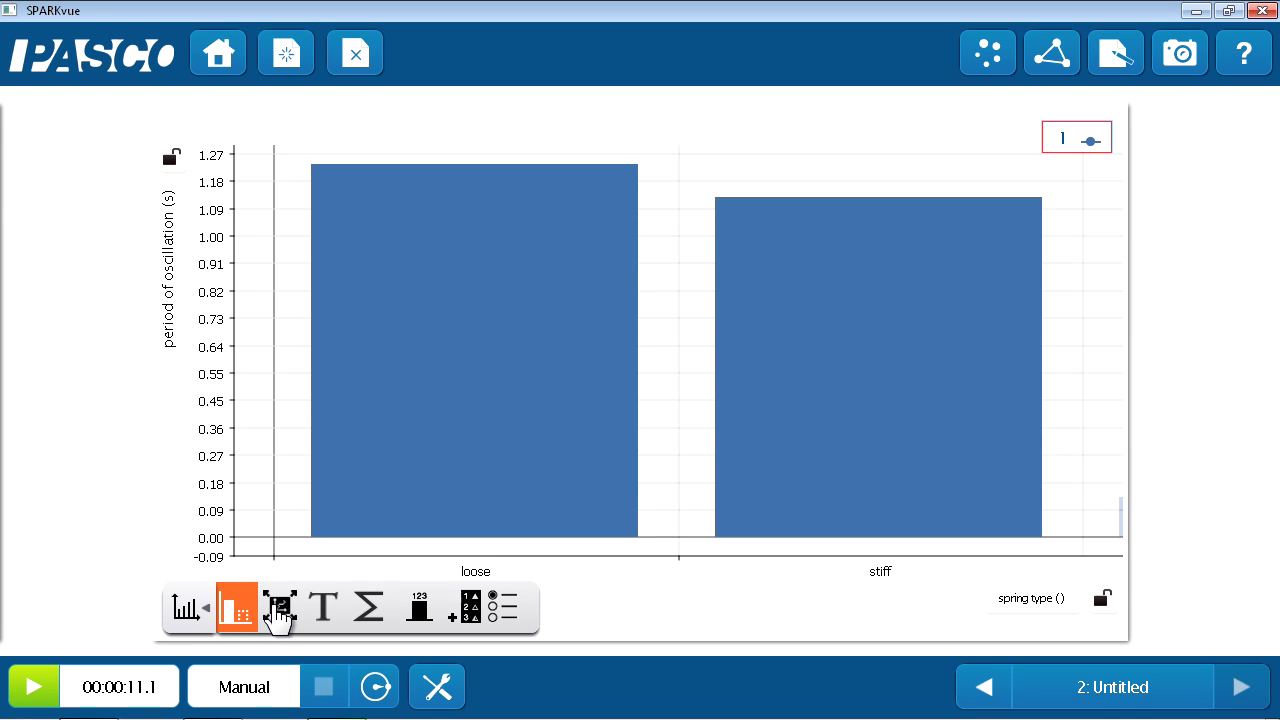
left_click(413, 622)
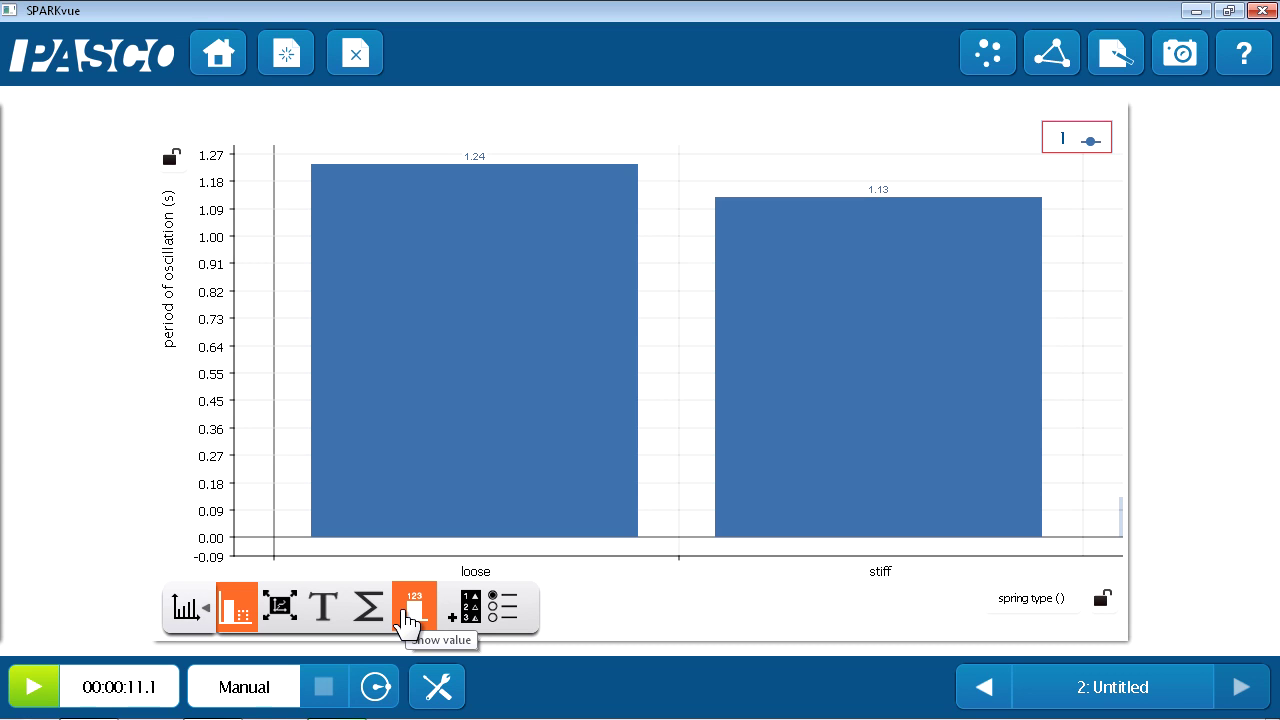
left_click(472, 616)
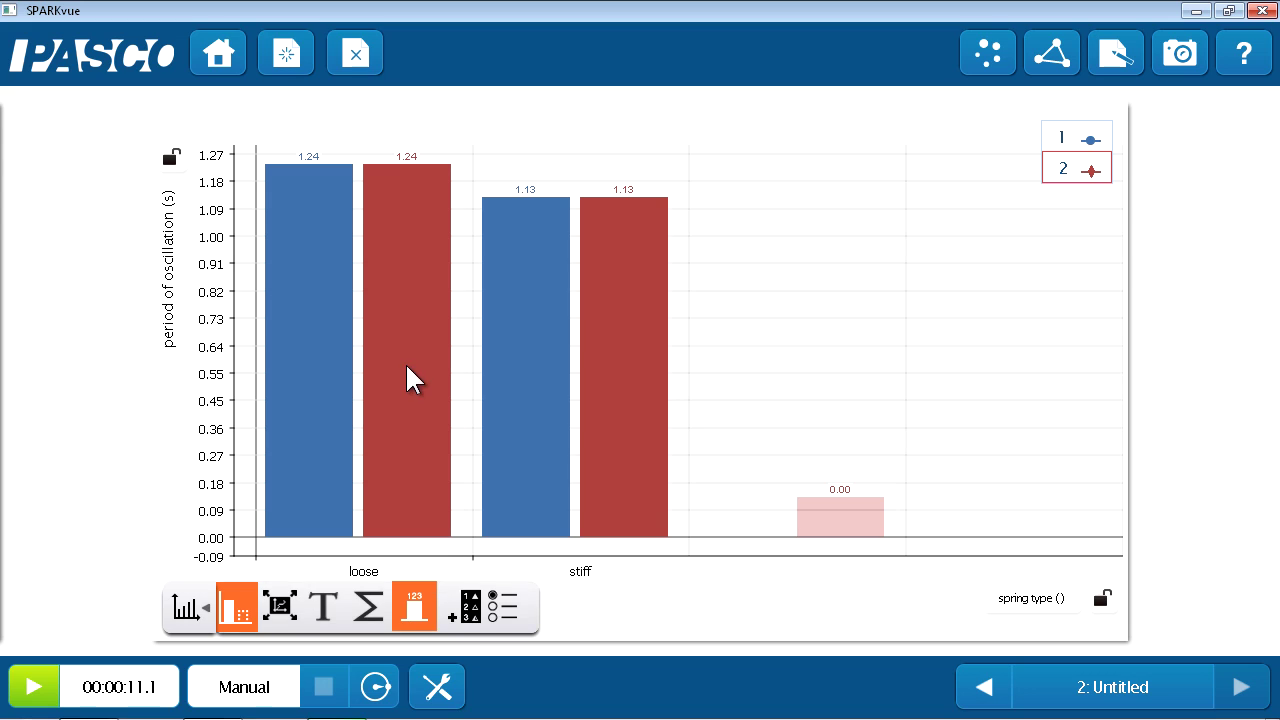
- Change run 2's loose bar from 1.24 to 1.26 and stiff bar from 1.13 to 1.11
double_click(408, 368)
left_click(460, 258)
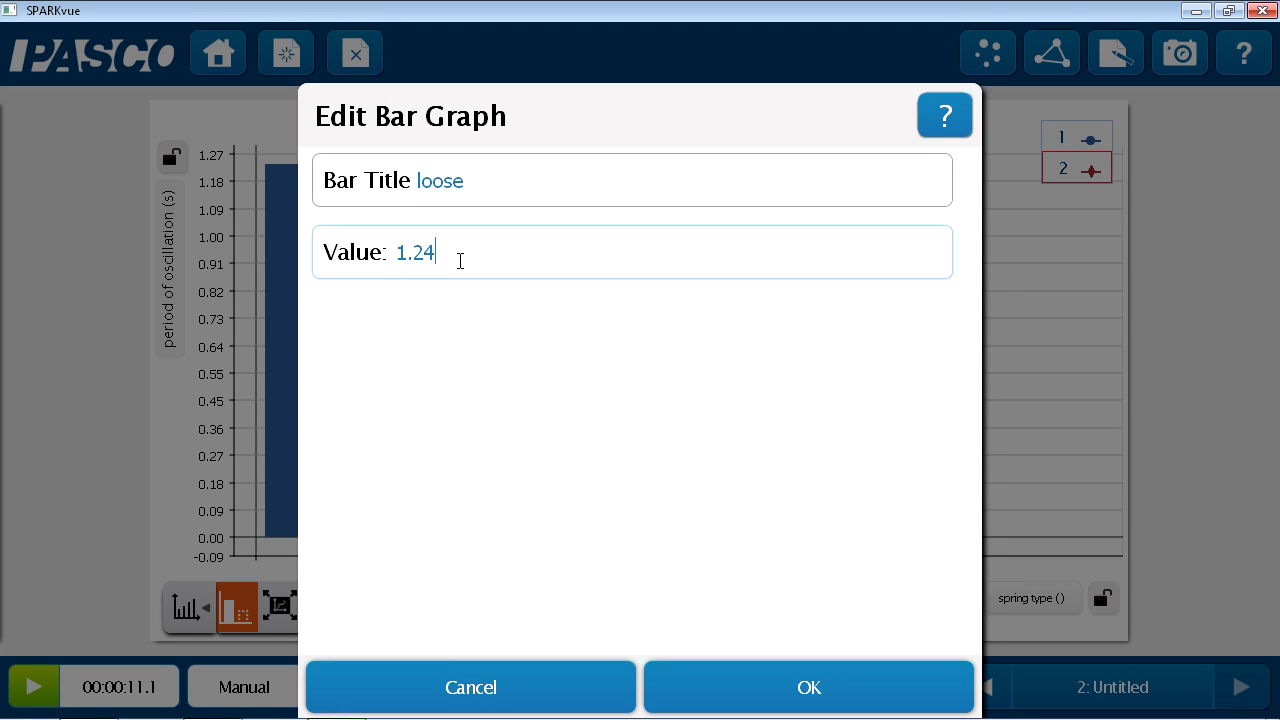
key("BackSpace")
type("6")
left_click(708, 690)
double_click(626, 286)
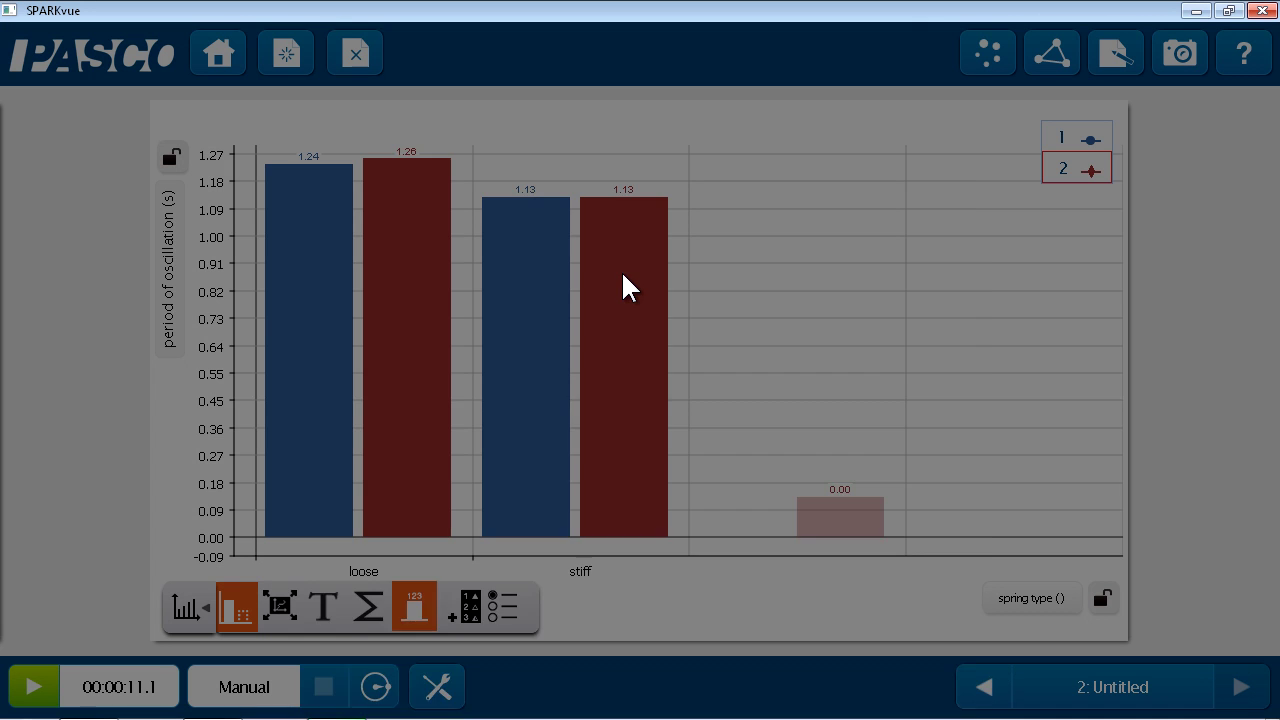
left_click(477, 258)
key("BackSpace")
type("1.11")
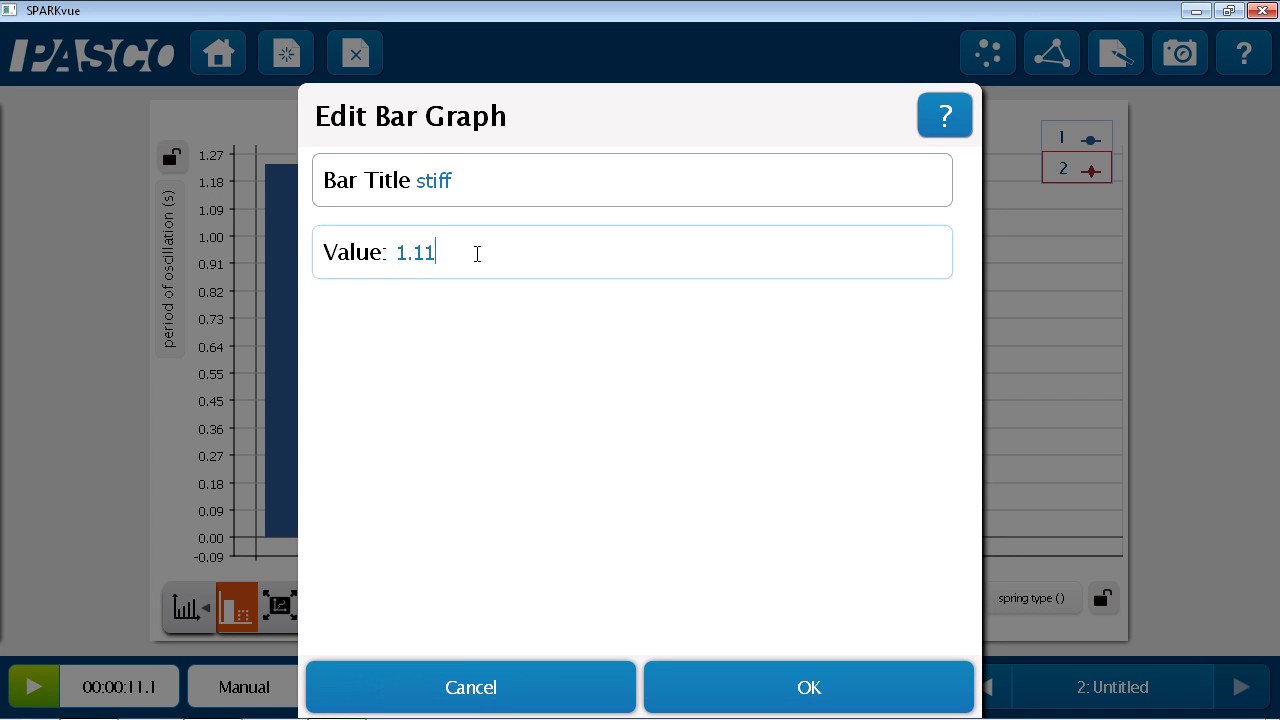
left_click(755, 694)
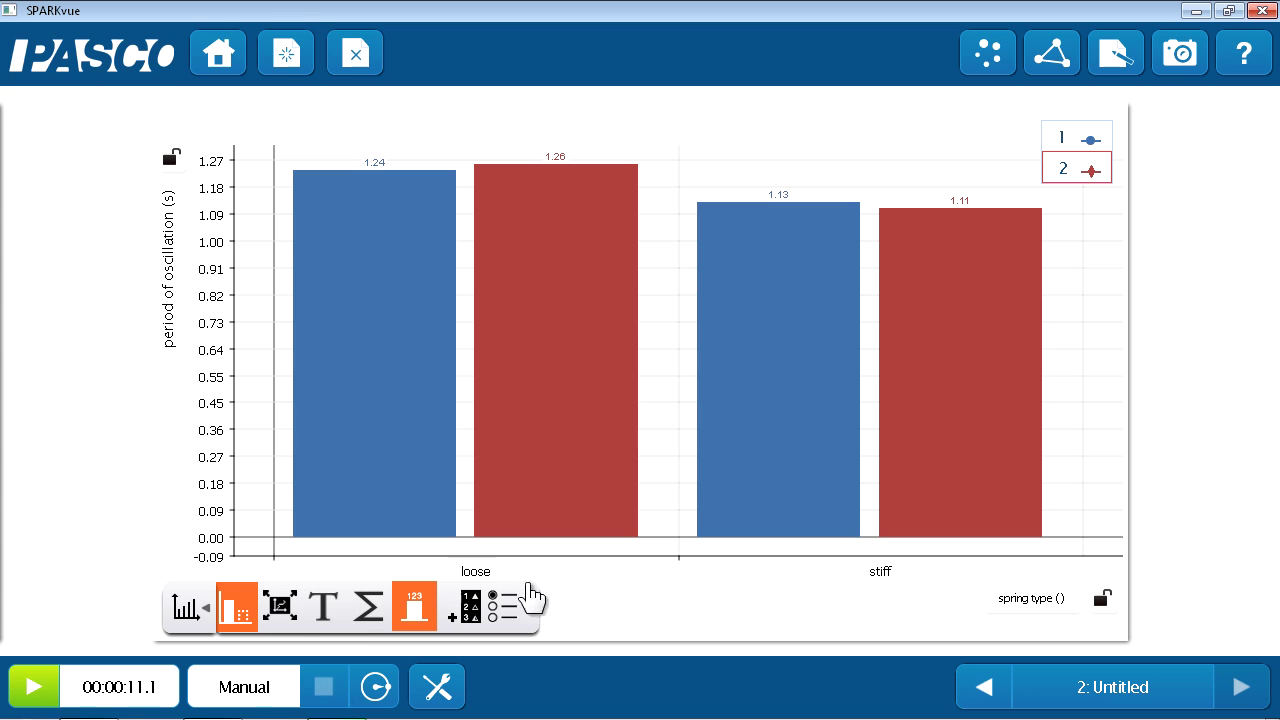
- Collapse the graph tools and snapshot the finished two-run bar graph into the journal
left_click(193, 610)
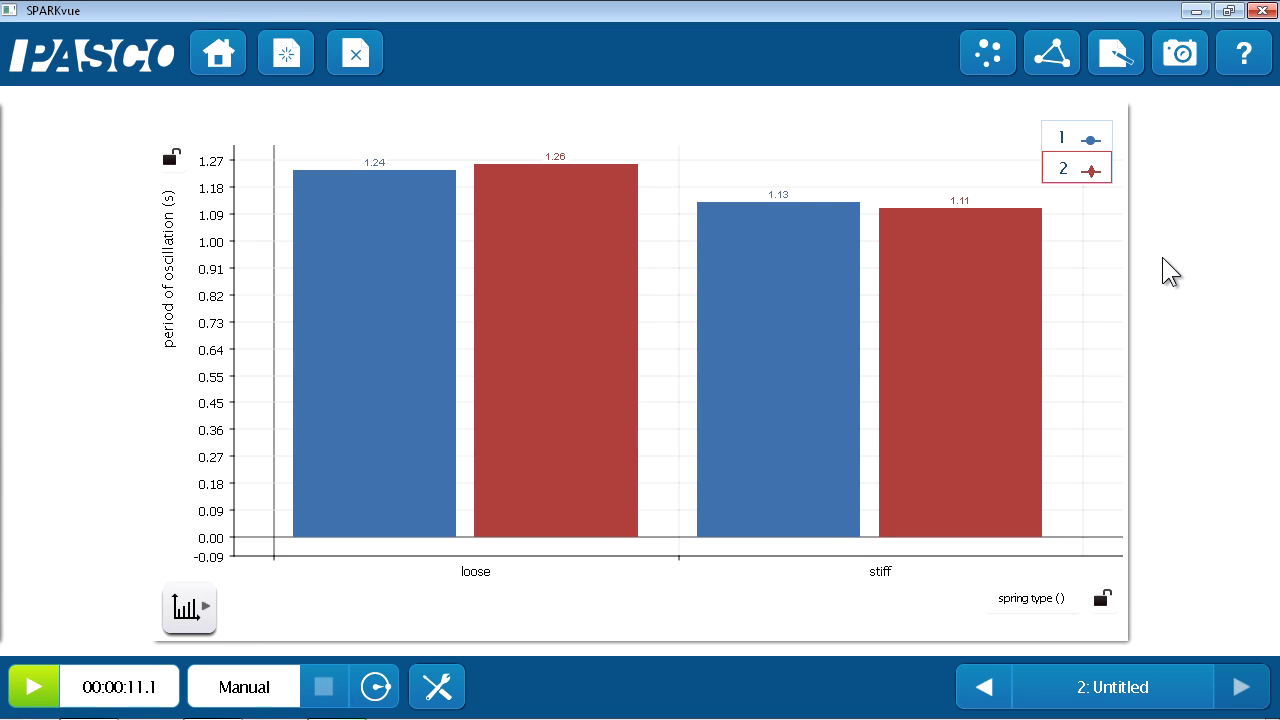
left_click(1182, 62)
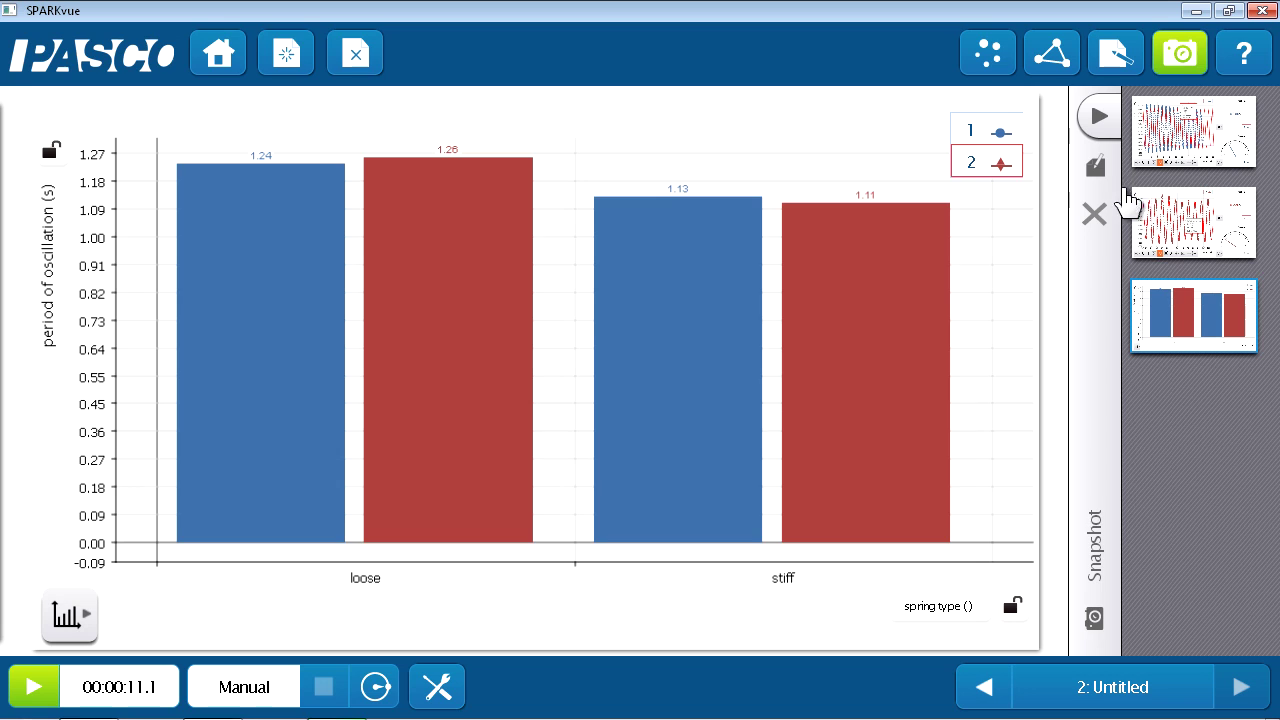
left_click(1118, 116)
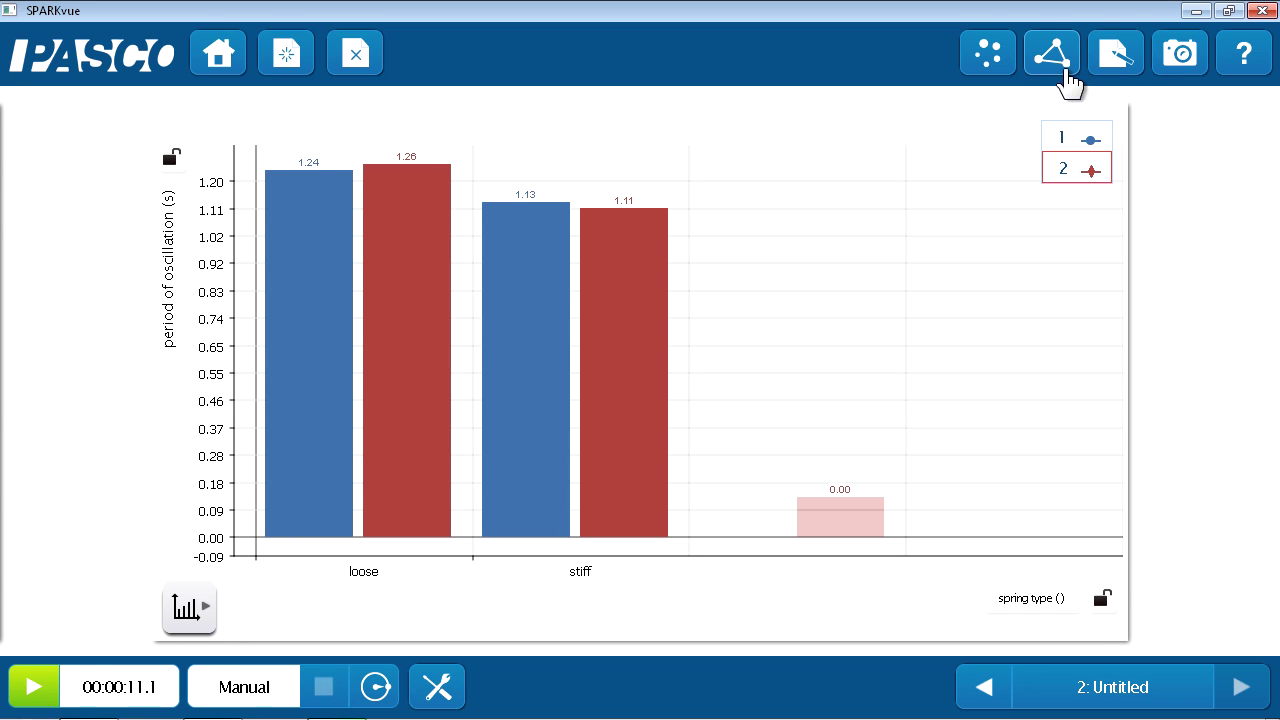
left_click(1068, 80)
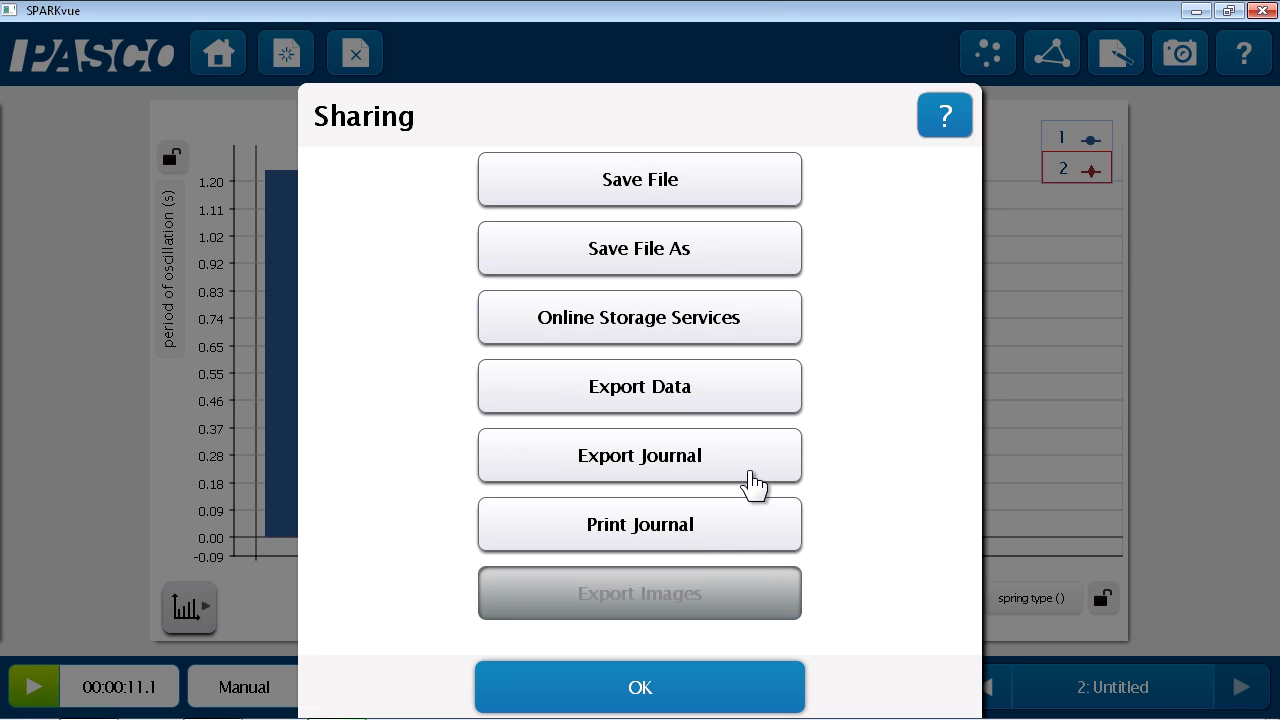
- Choose Export Journal from the sharing options
left_click(752, 483)
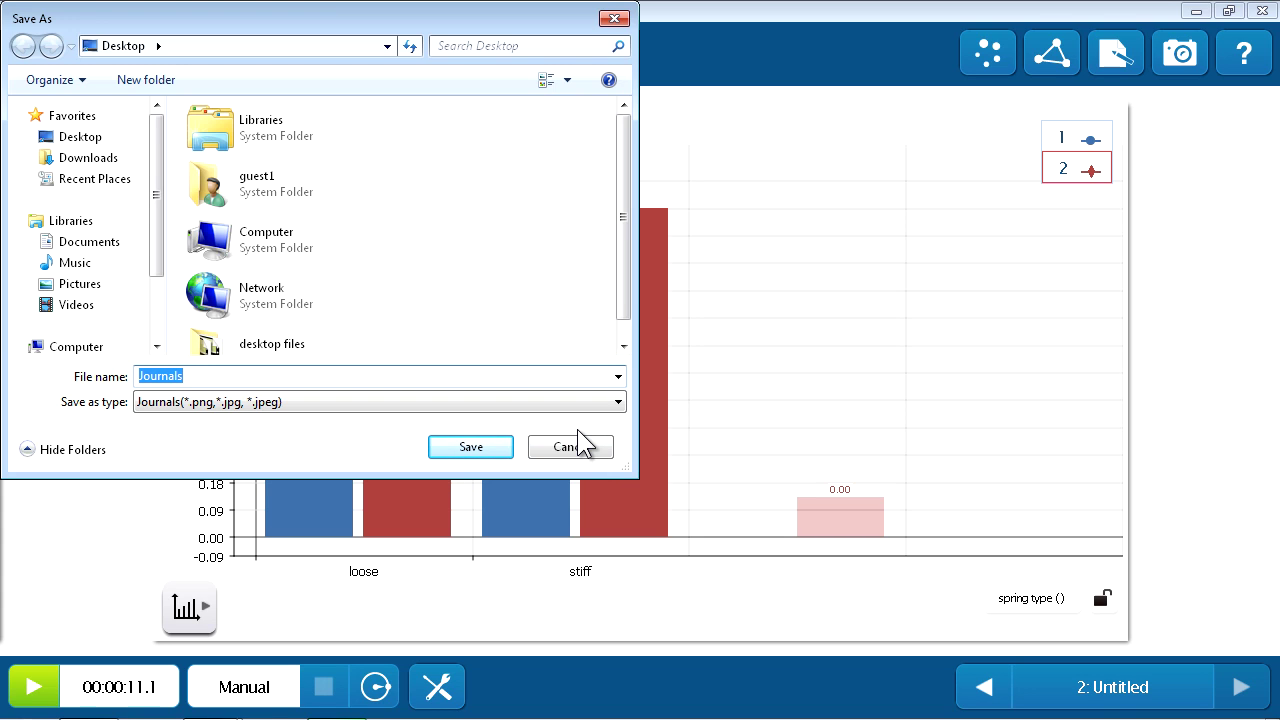
- Save the journal export to the Desktop as 'springs - group 1' and open File Explorer
double_click(210, 382)
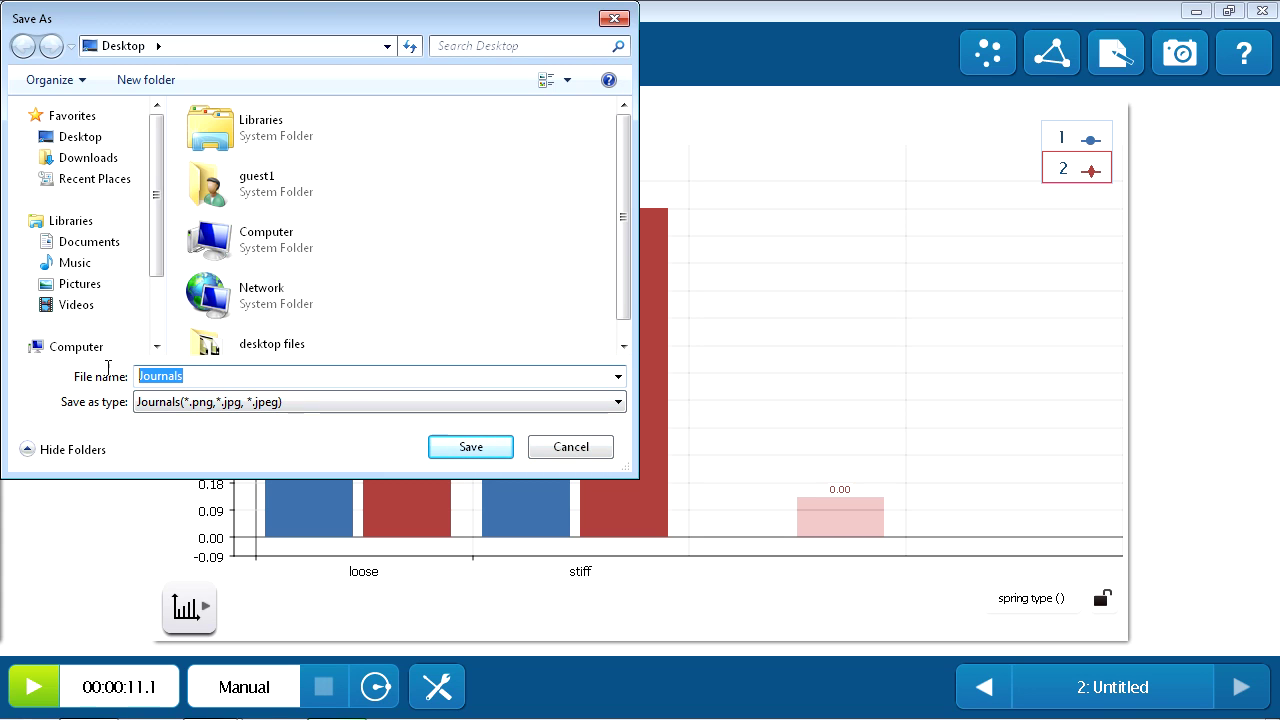
type("sp")
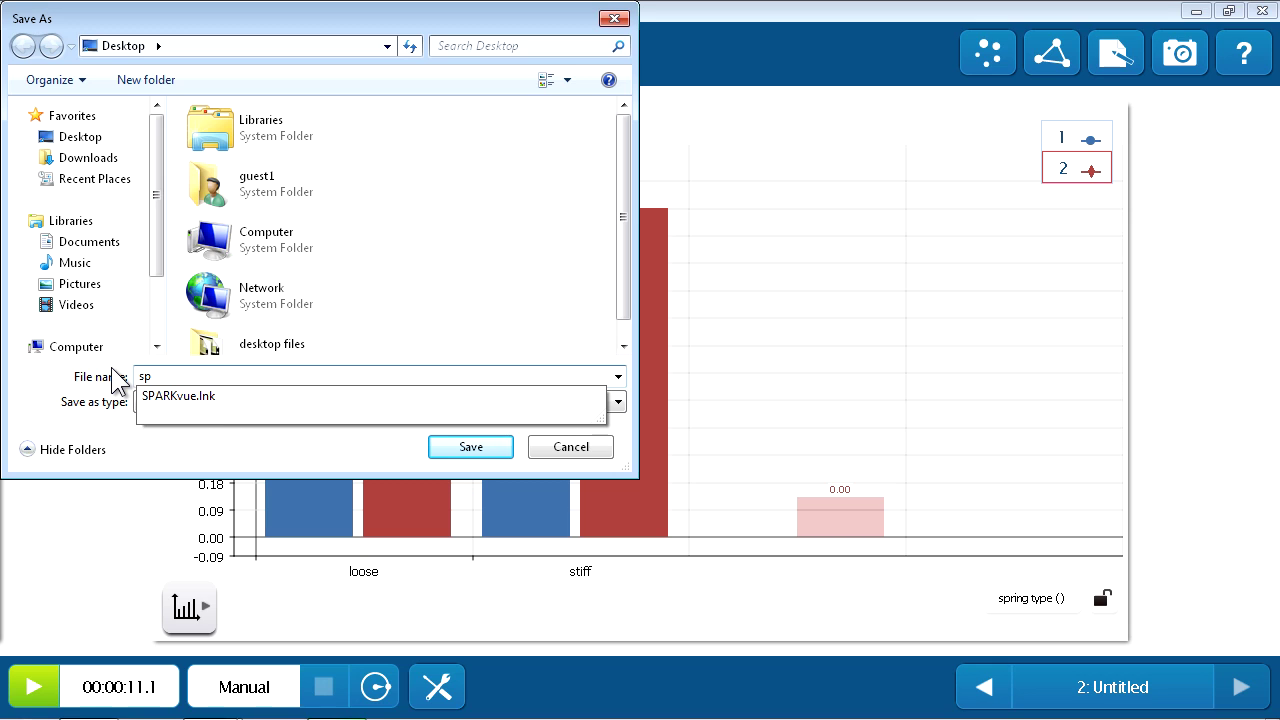
type("rings - group 1")
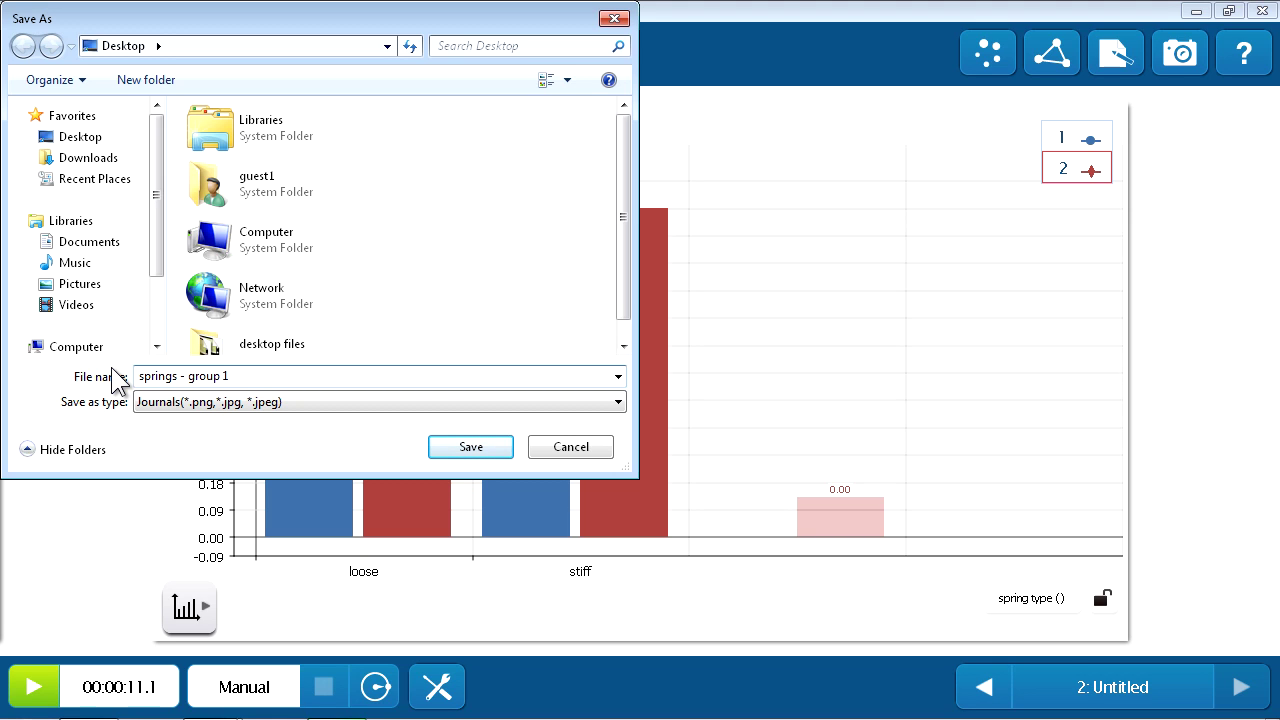
left_click(62, 136)
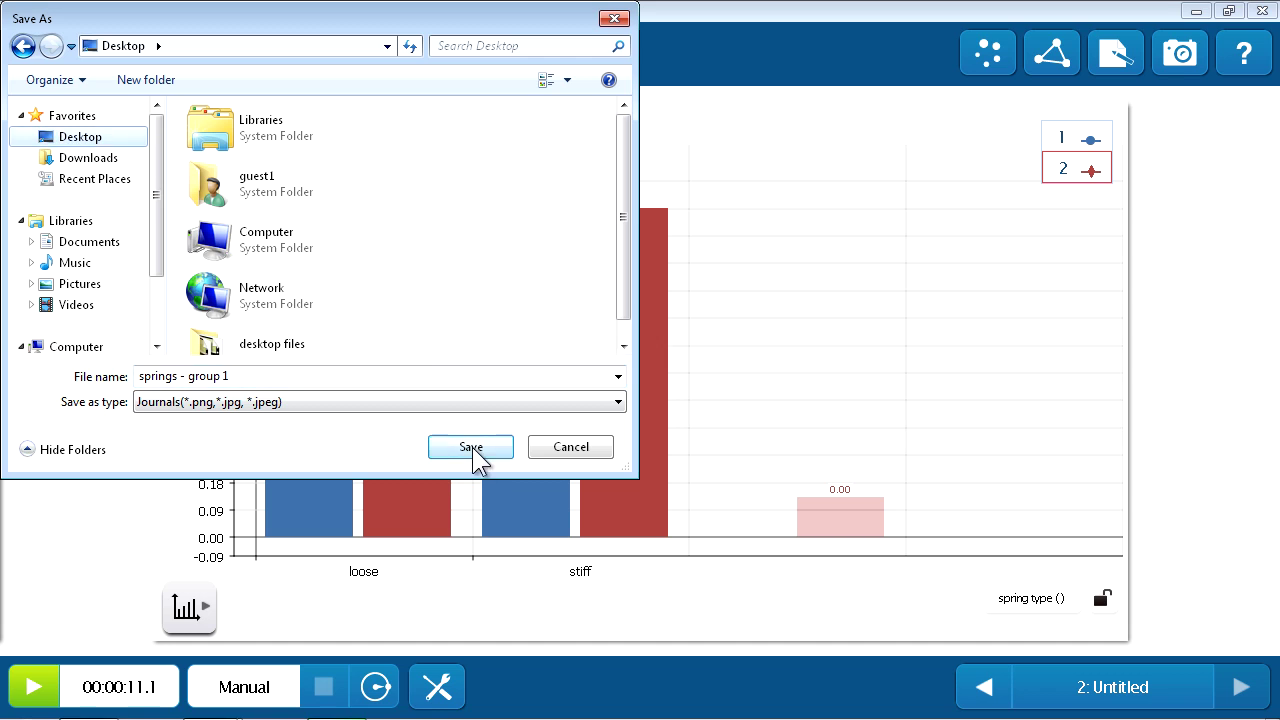
left_click(470, 447)
key("super+e")
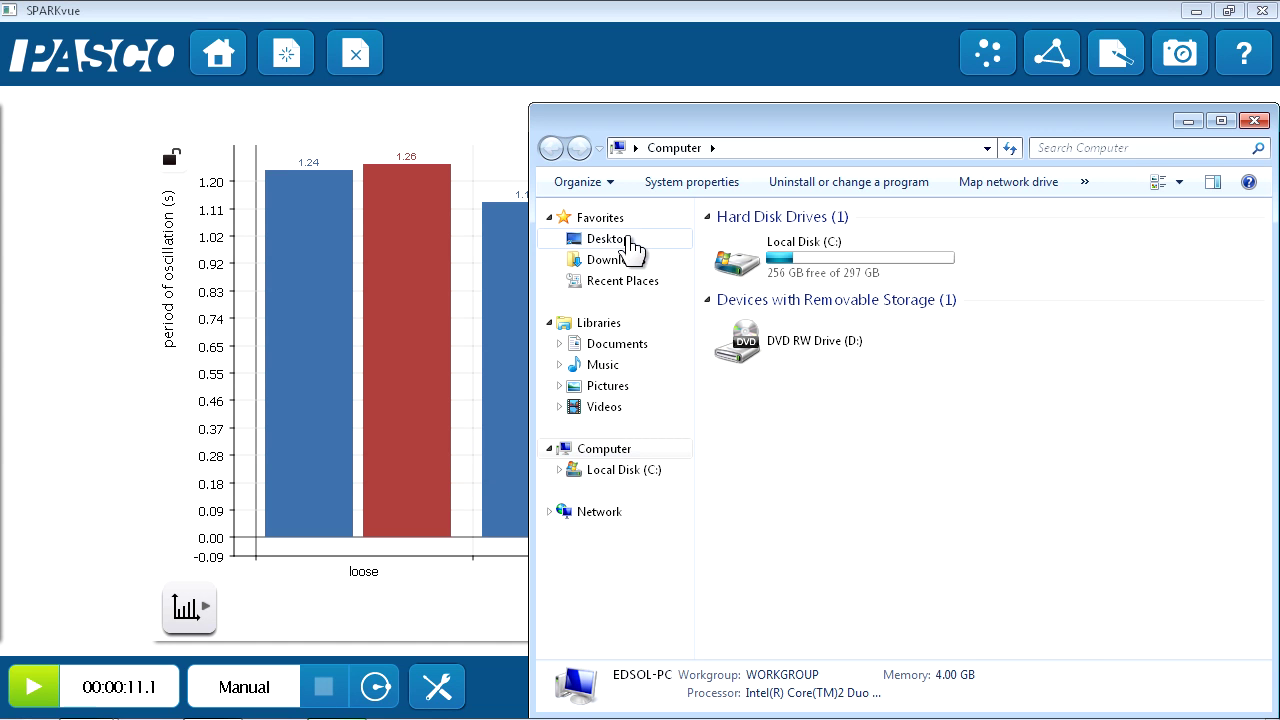
- Open the Desktop's springs - group 1 folder and launch springs - group 1.html in the browser
left_click(627, 241)
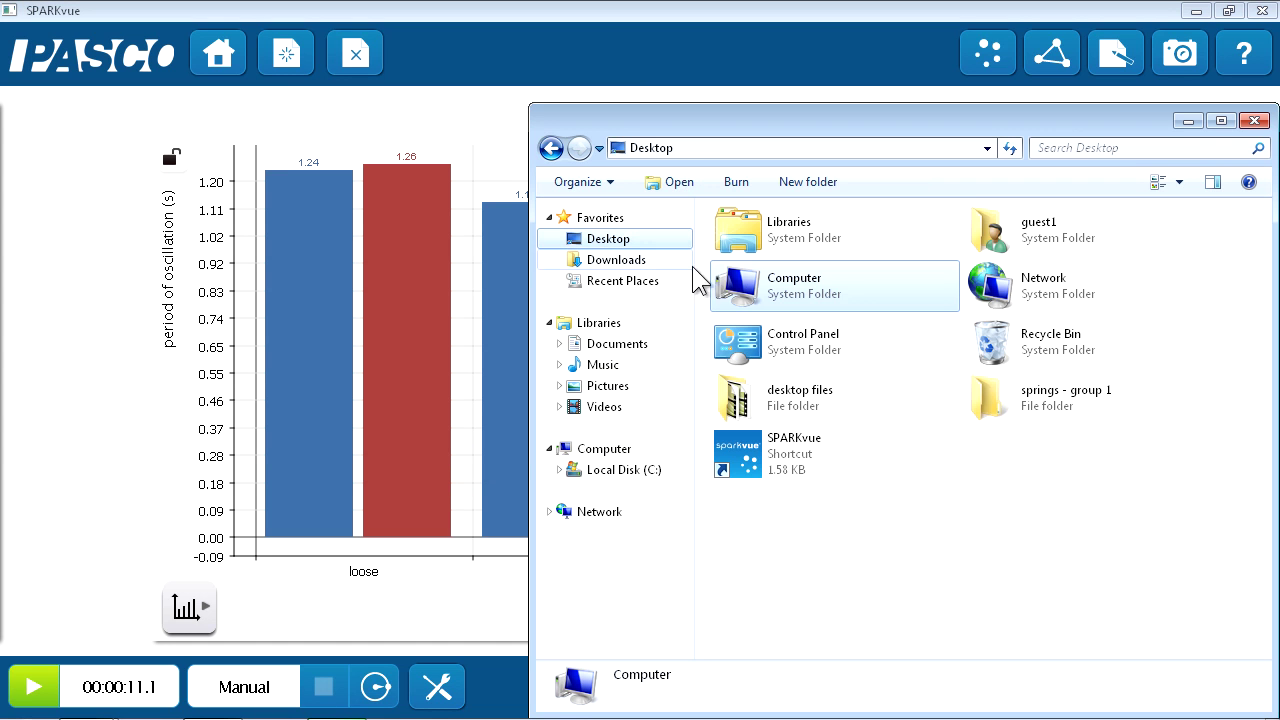
double_click(997, 402)
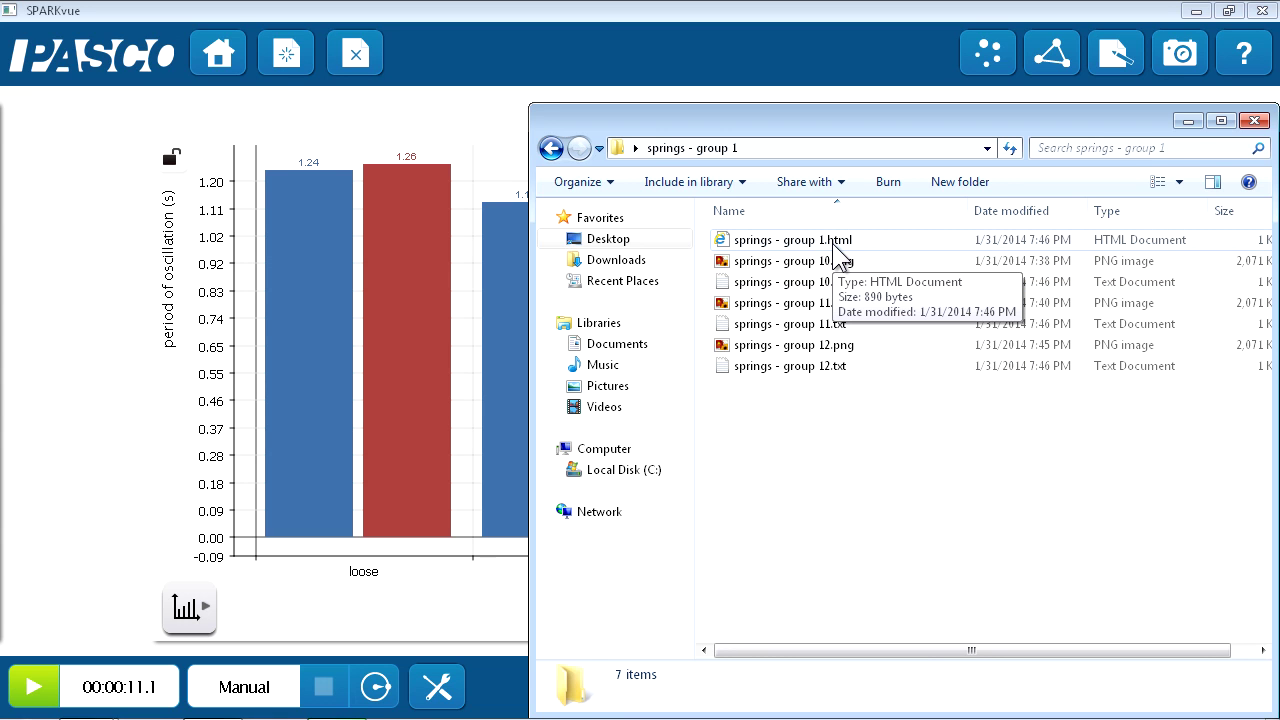
double_click(834, 242)
- Scroll down the exported journal page to the period bar chart and back up
scroll(878, 315, "down", 1)
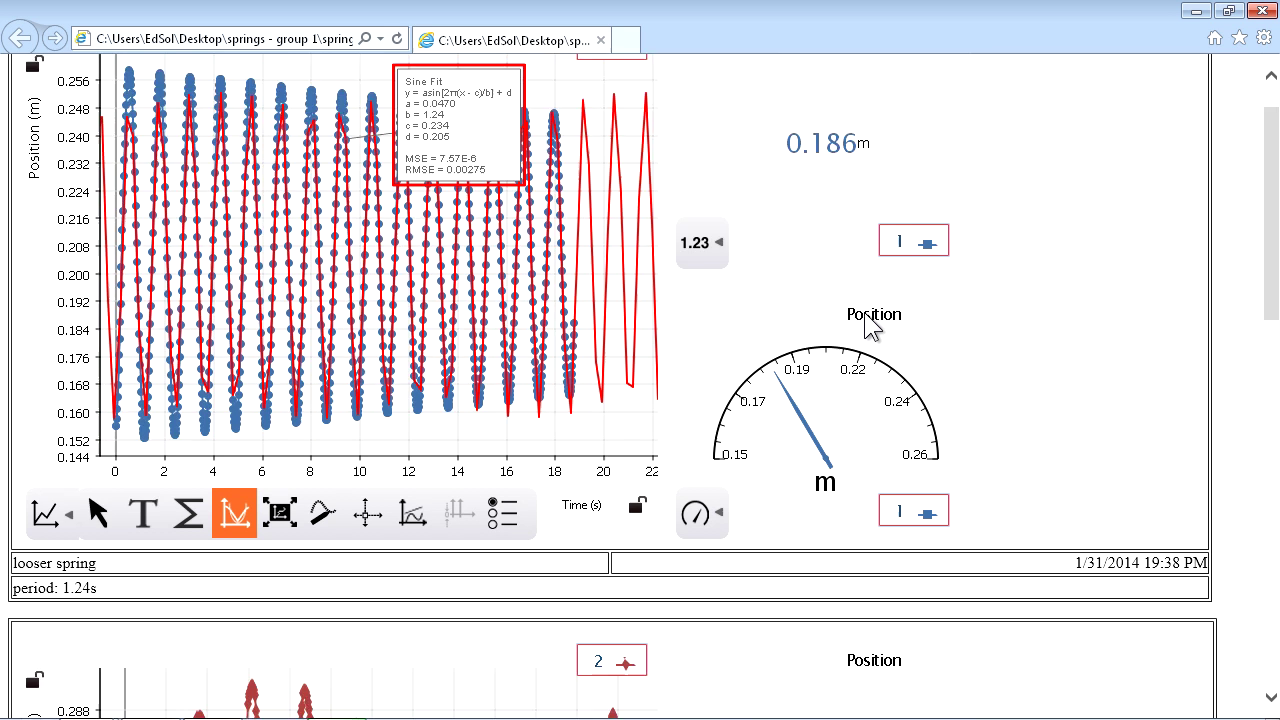
scroll(872, 325, "down", 10)
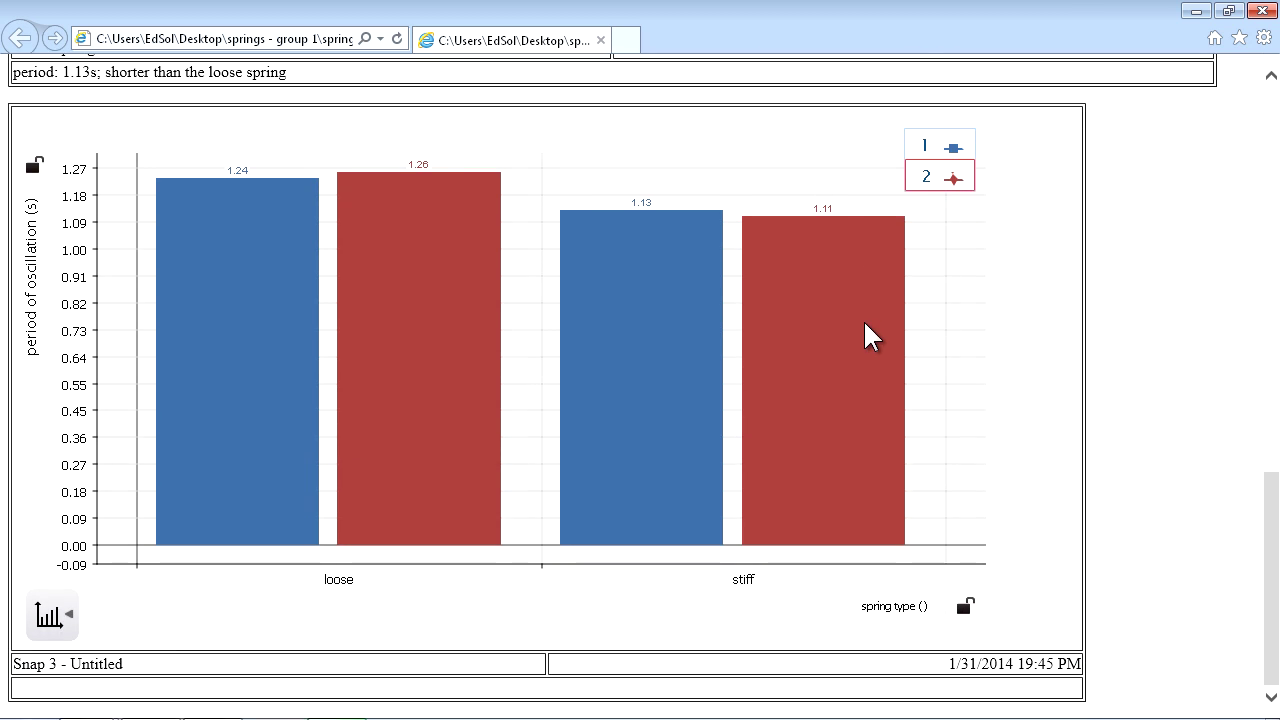
scroll(863, 330, "up", 10)
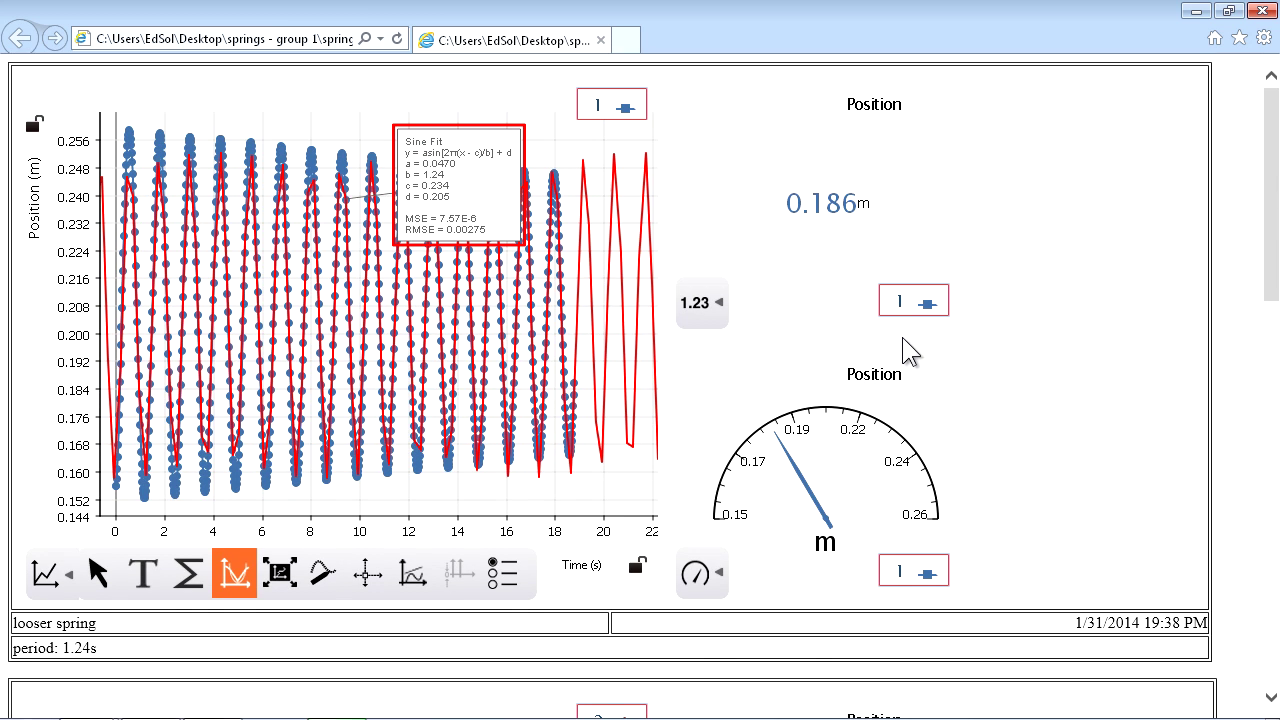
- Minimize Internet Explorer, return to SPARKvue and reopen the Sharing dialog
left_click(1196, 11)
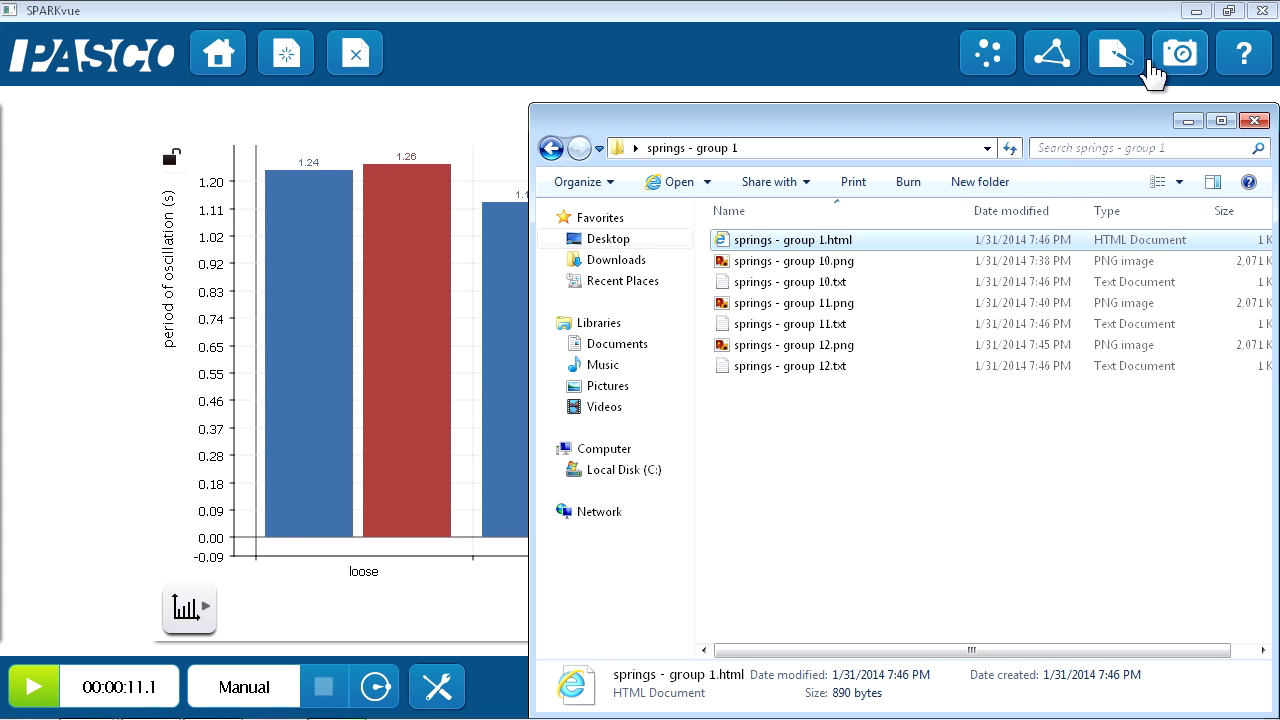
left_click(790, 11)
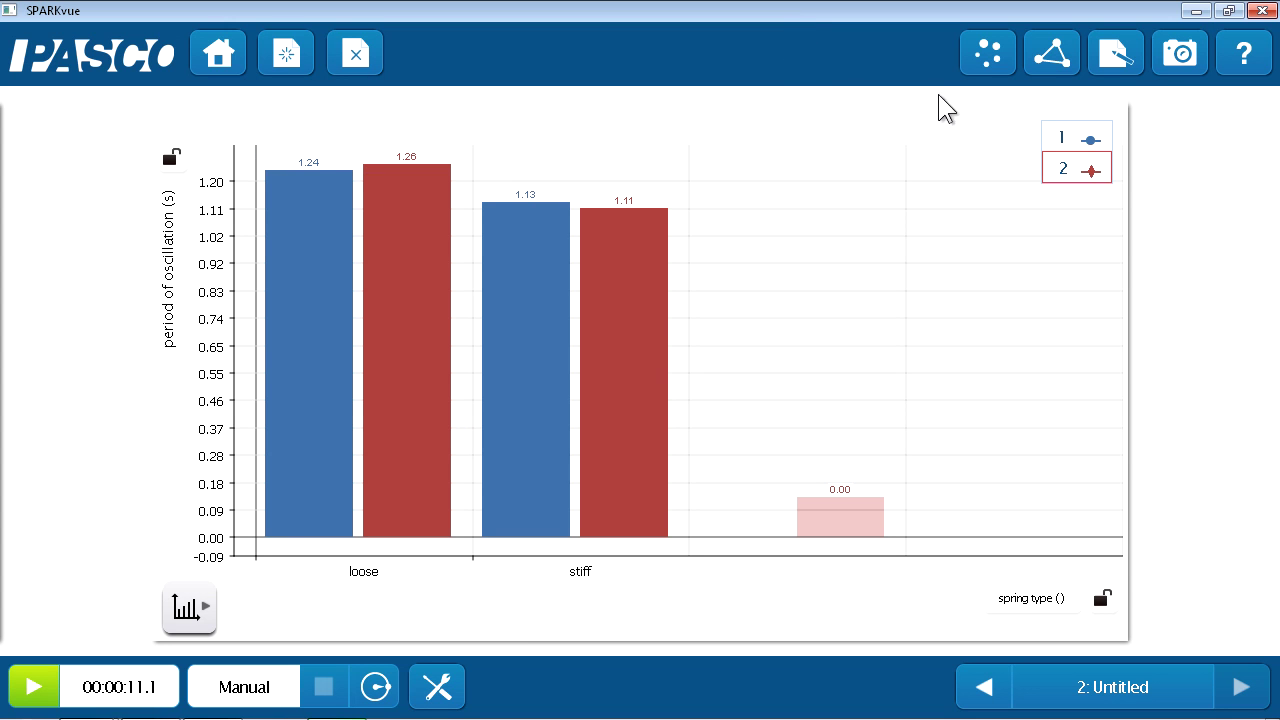
left_click(1049, 64)
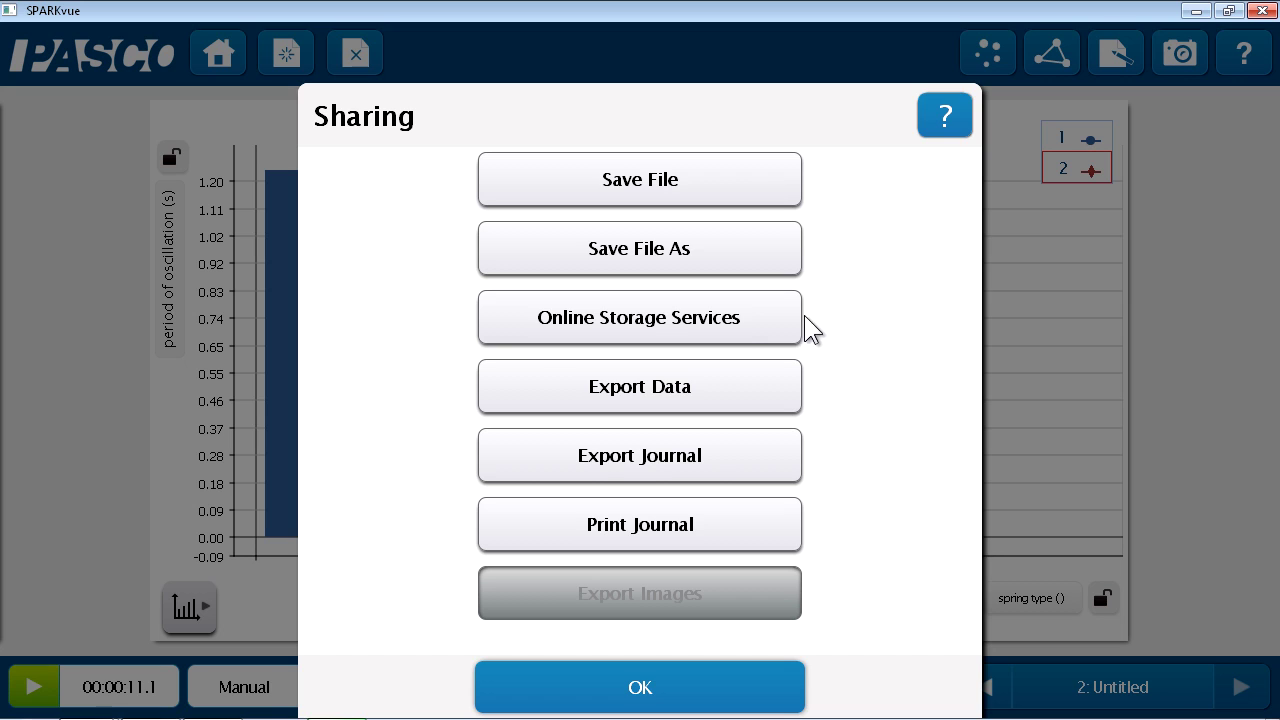
left_click(720, 333)
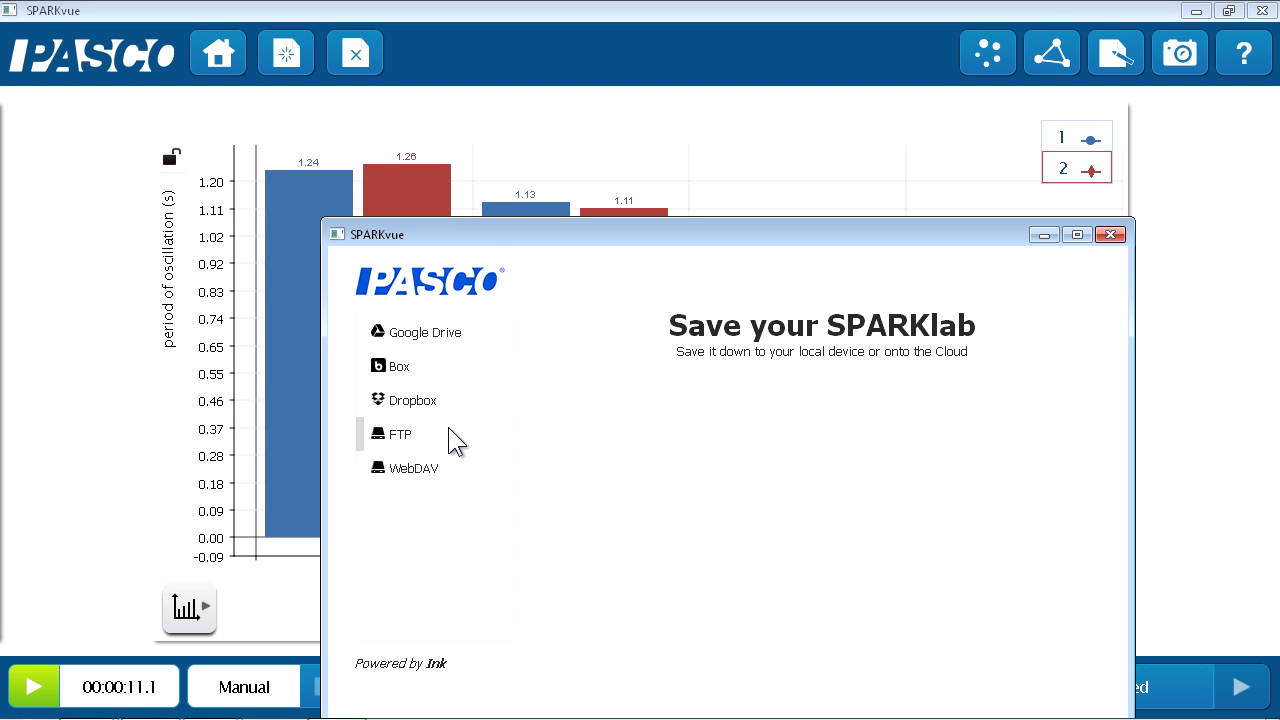
left_click(1112, 235)
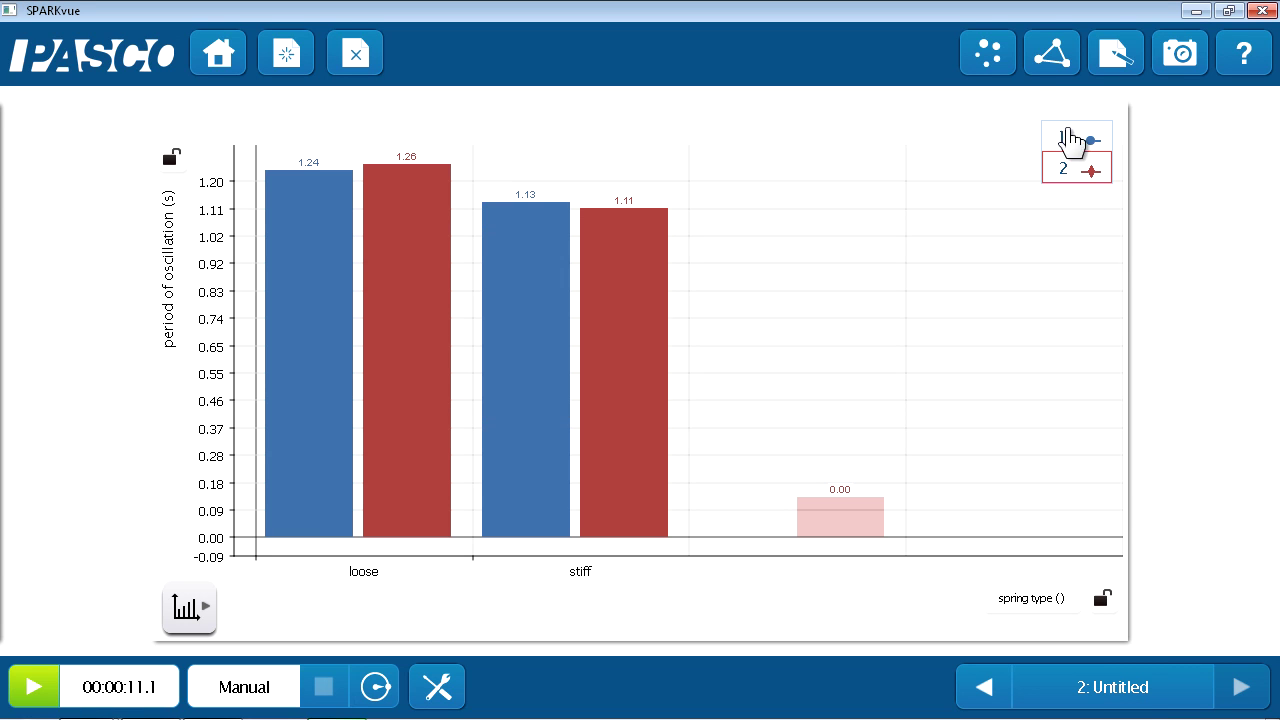
left_click(1057, 63)
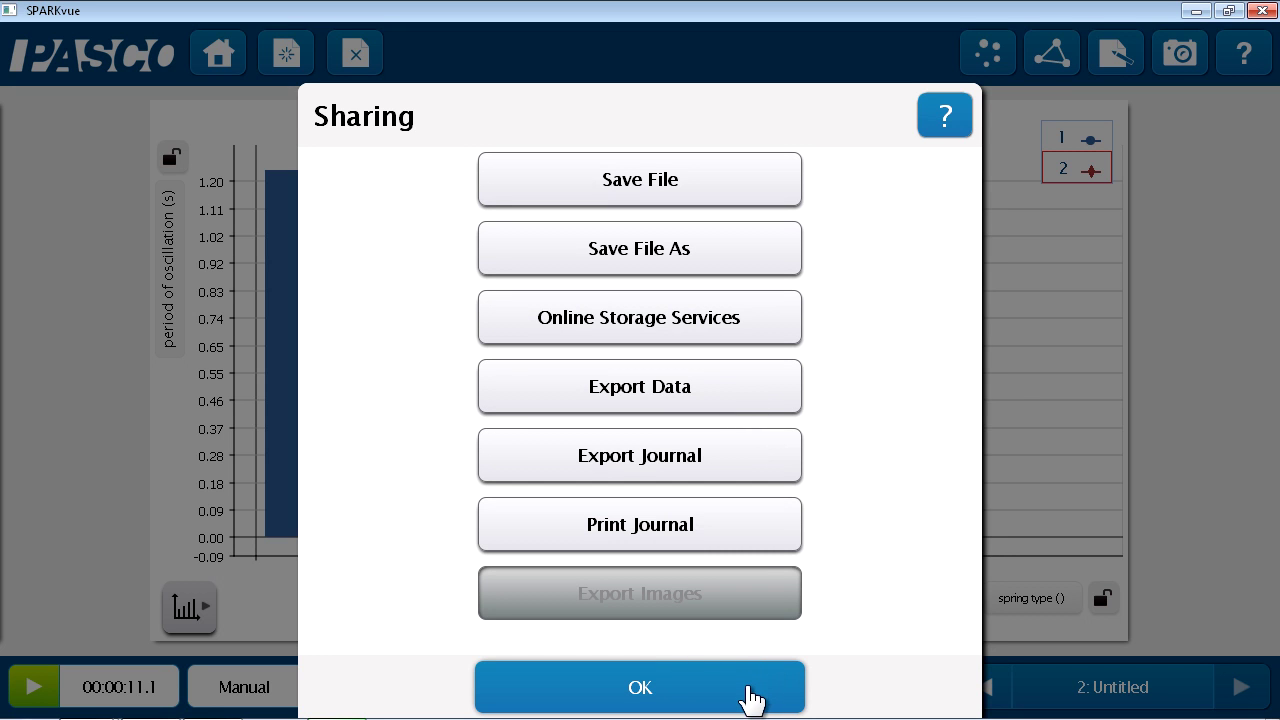
left_click(745, 697)
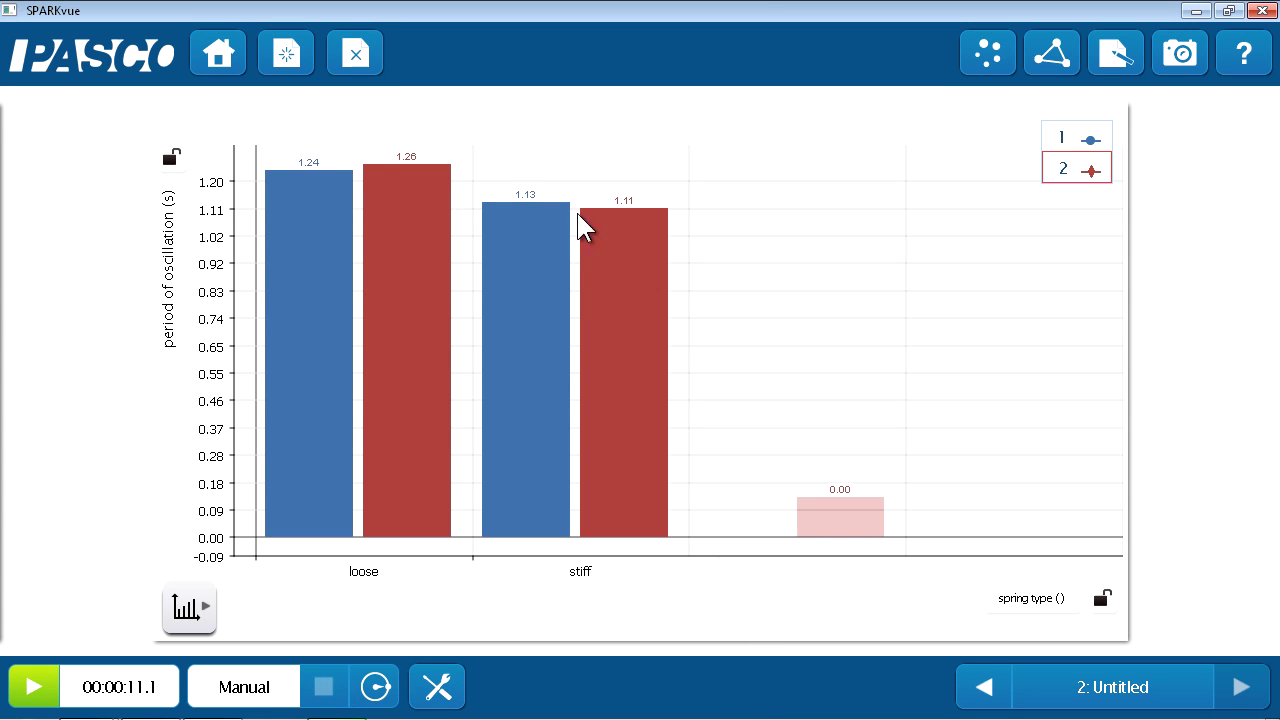
- Head to the SPARKvue home screen, triggering the unsaved-changes warning
left_click(222, 60)
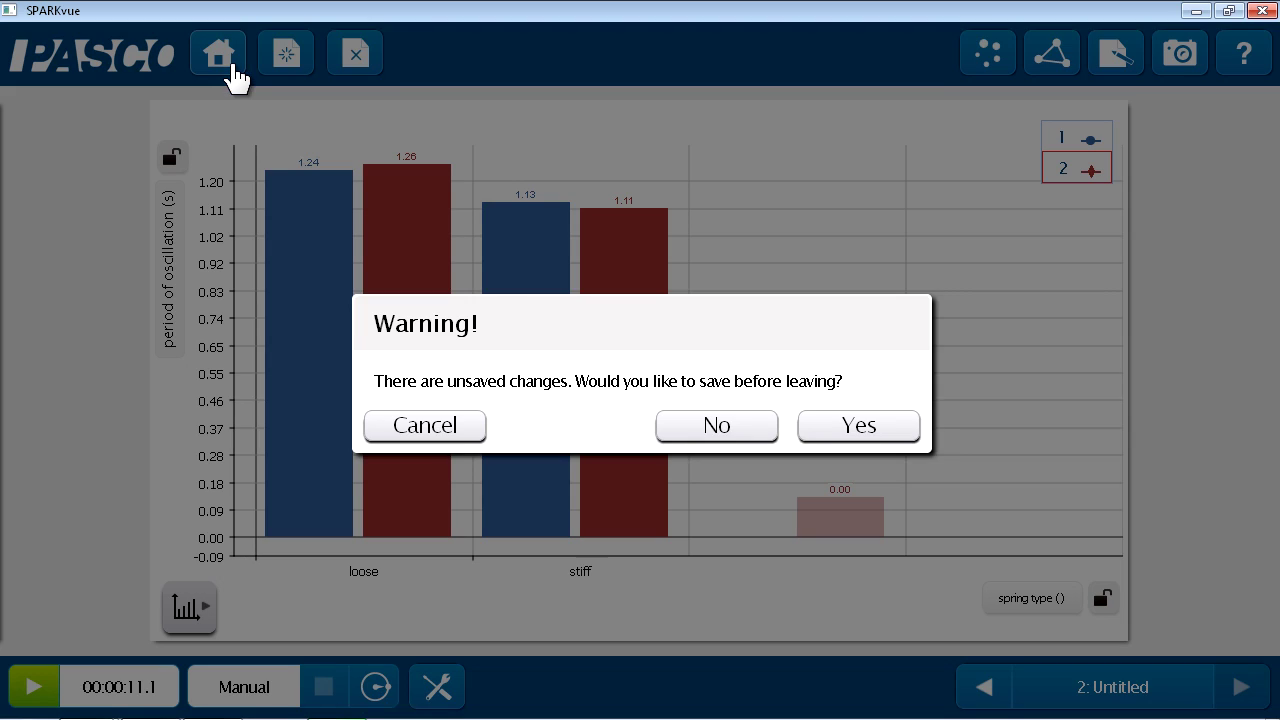